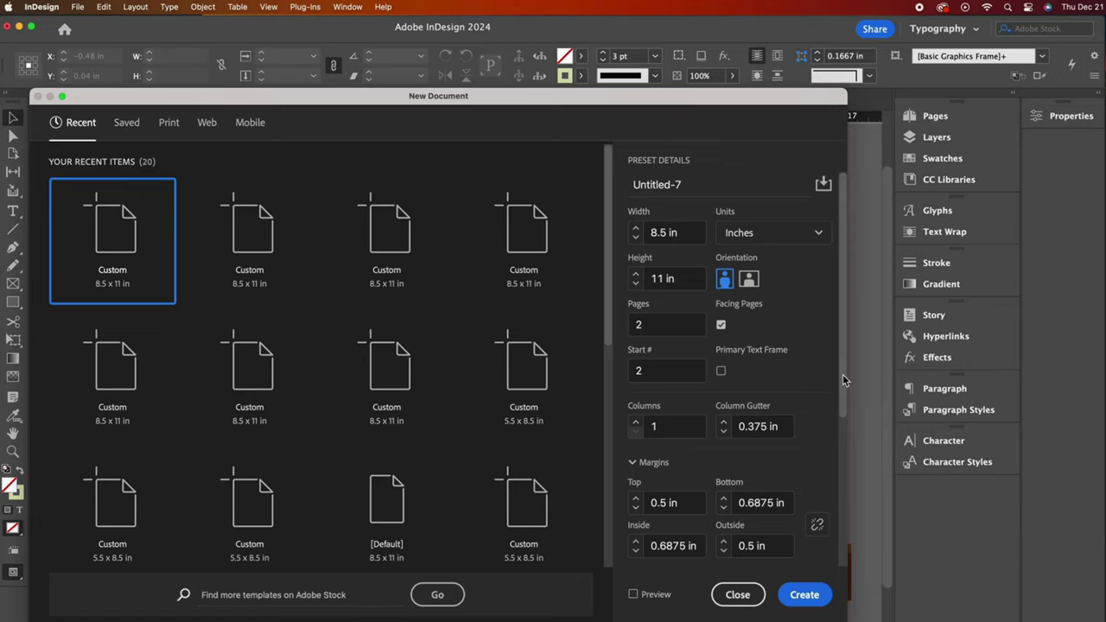
drag(843, 375, 840, 538)
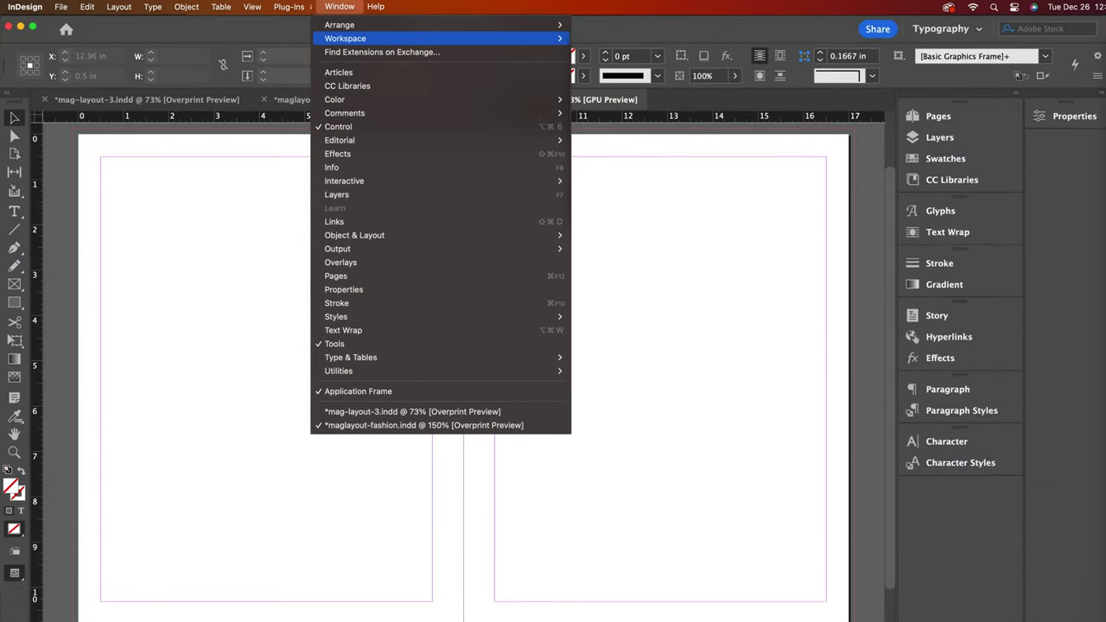
mouse_move(344, 38)
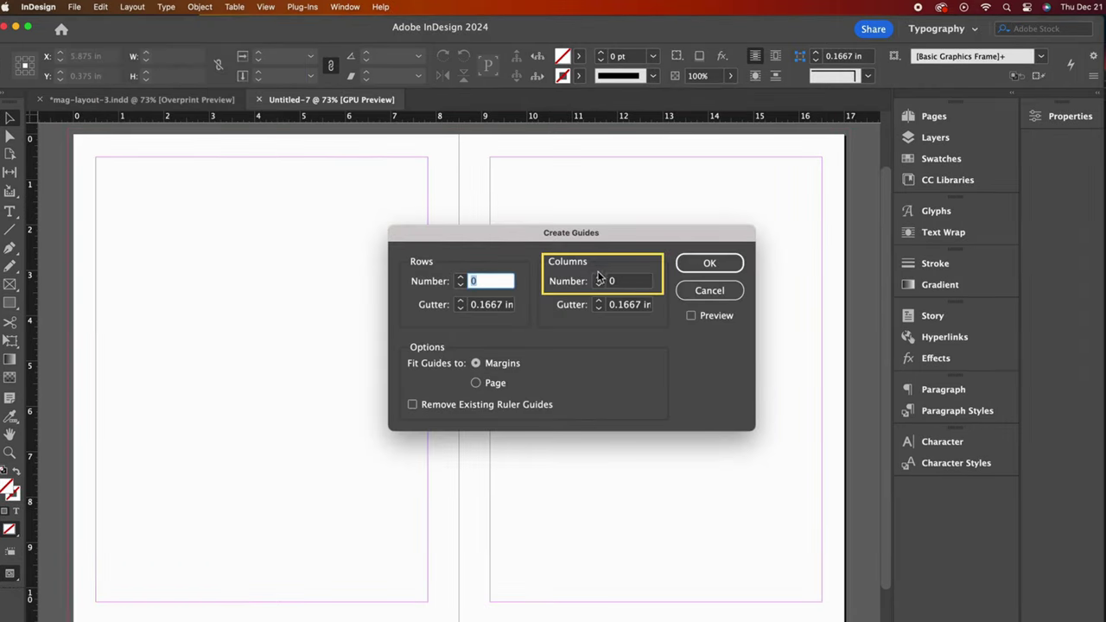
Step: Create guides for five columns within the margins, with a wider column gutter
click(599, 277)
click(599, 277)
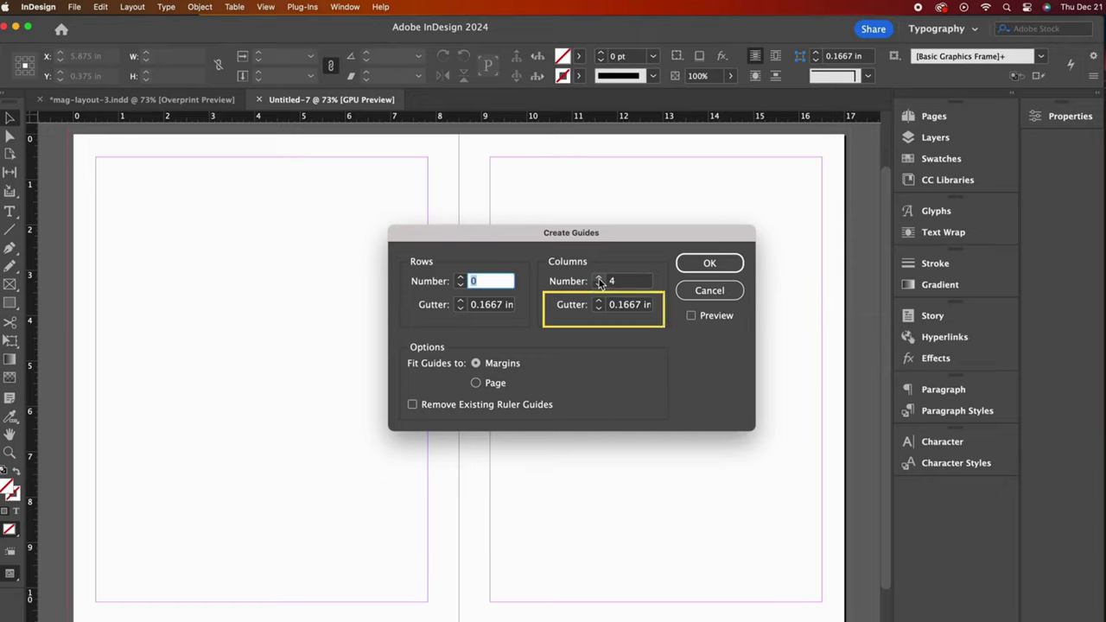
click(599, 278)
click(599, 302)
click(599, 301)
click(599, 302)
click(714, 265)
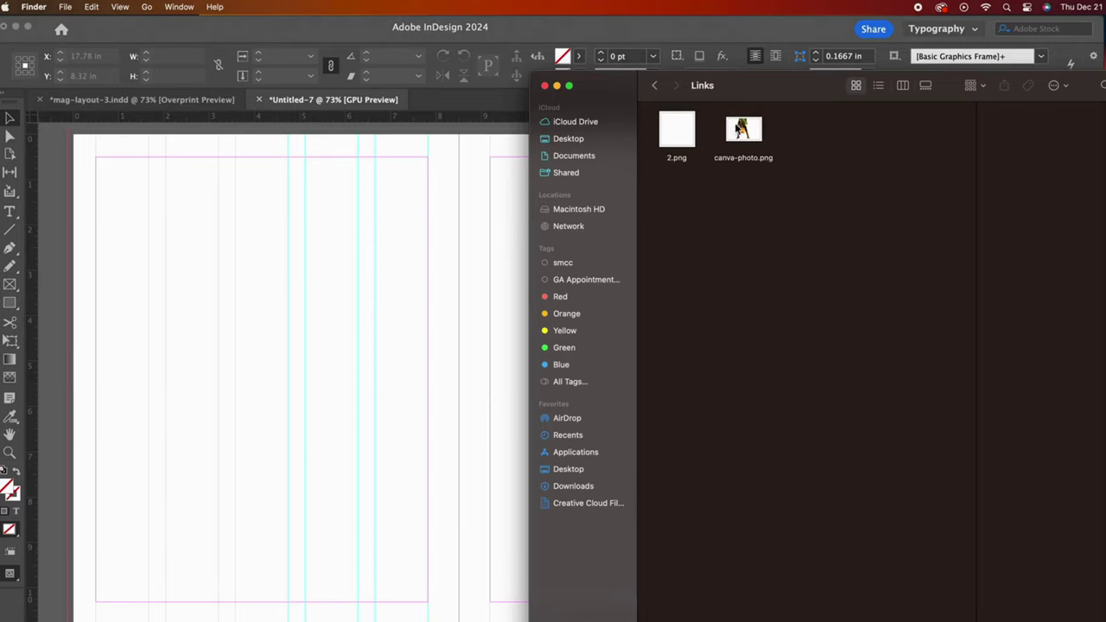
Step: Place the image canva-photo.png from the Links folder onto the spread at full size
drag(741, 131, 290, 257)
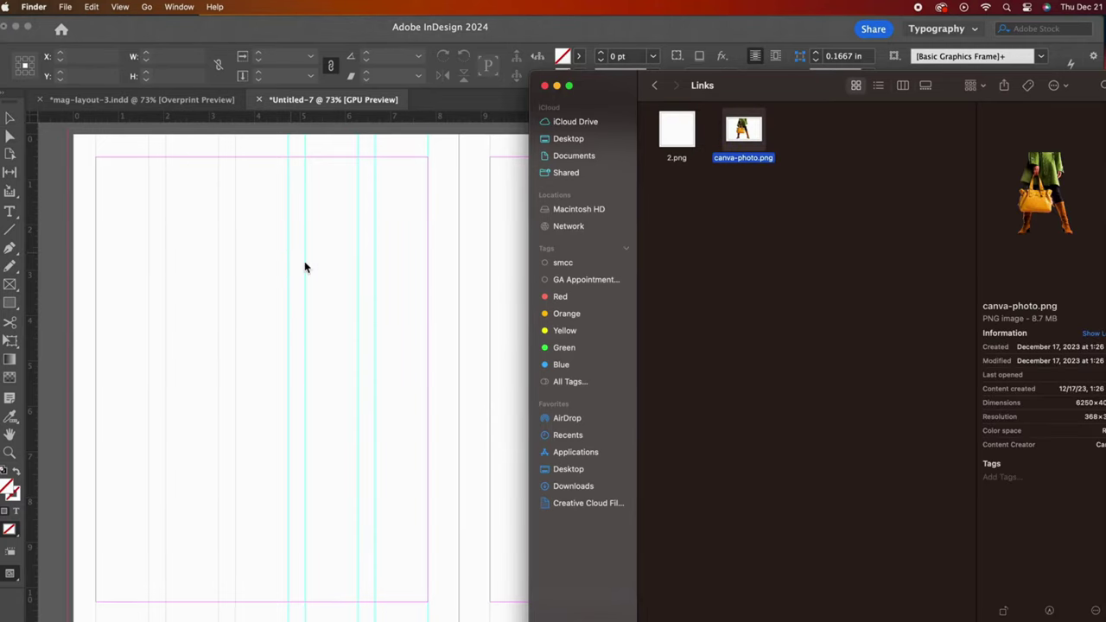
click(304, 267)
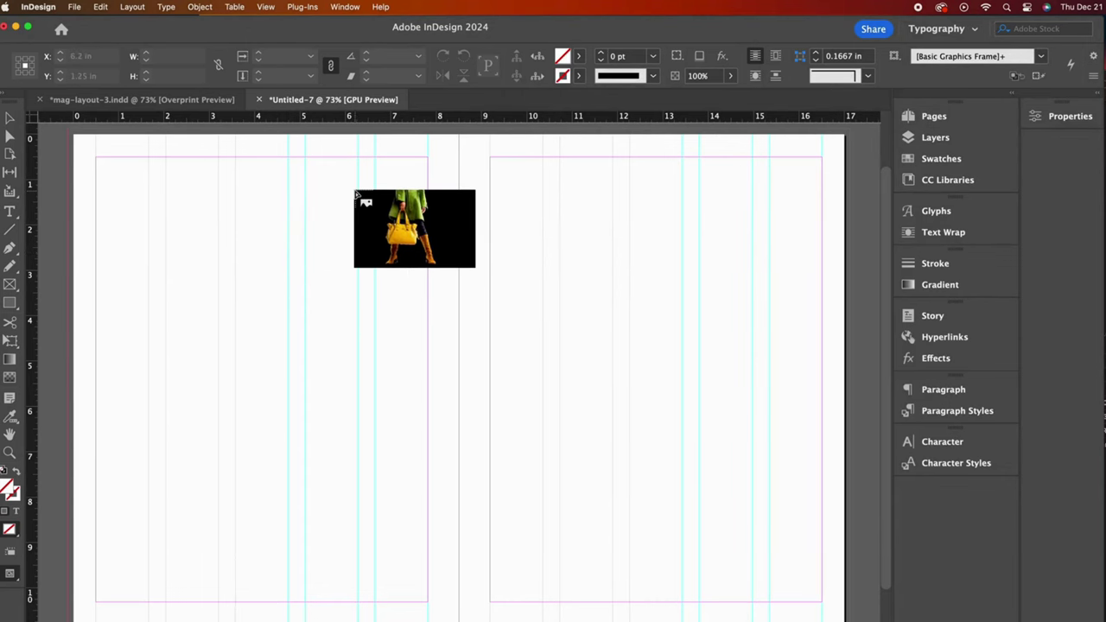
click(355, 192)
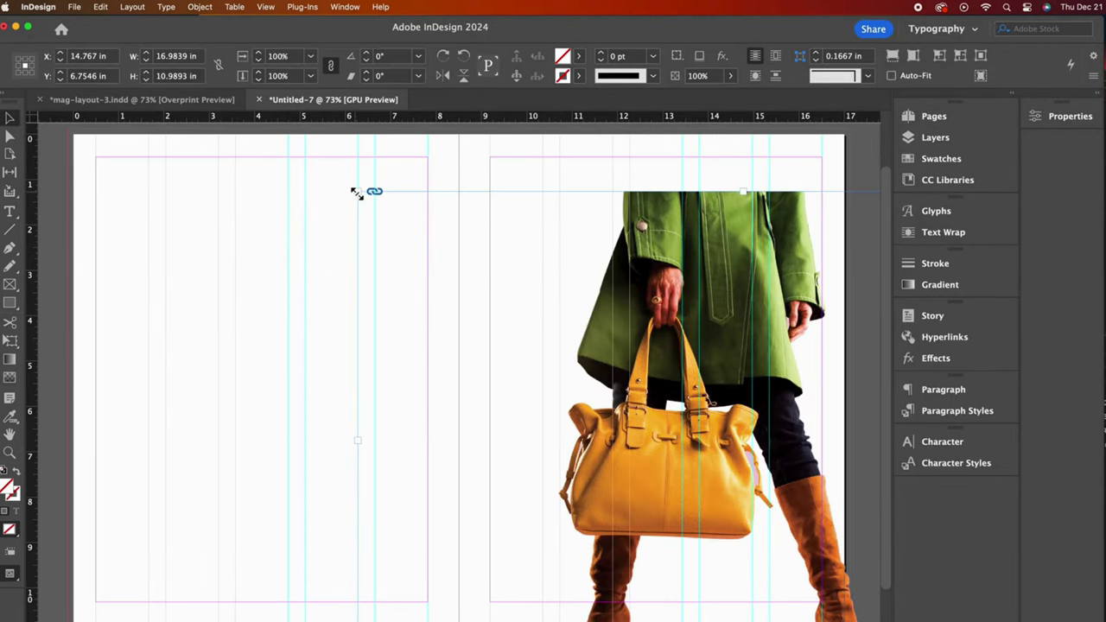
Step: Crop the empty sides of the photo frame so it is about 7.75 in wide
key(super+minus)
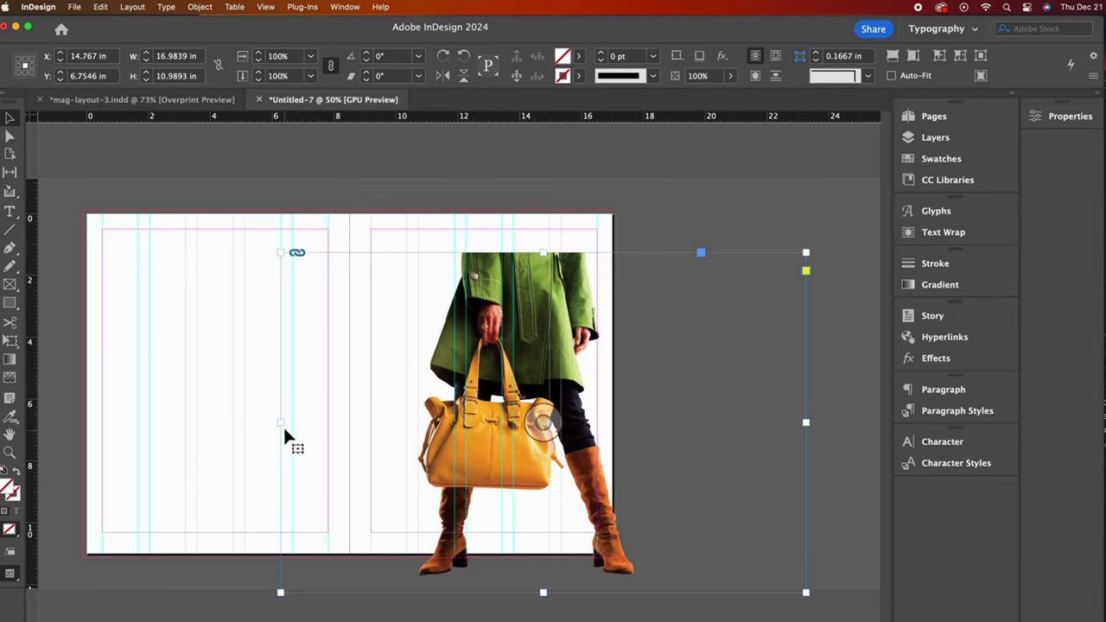
drag(283, 424, 403, 423)
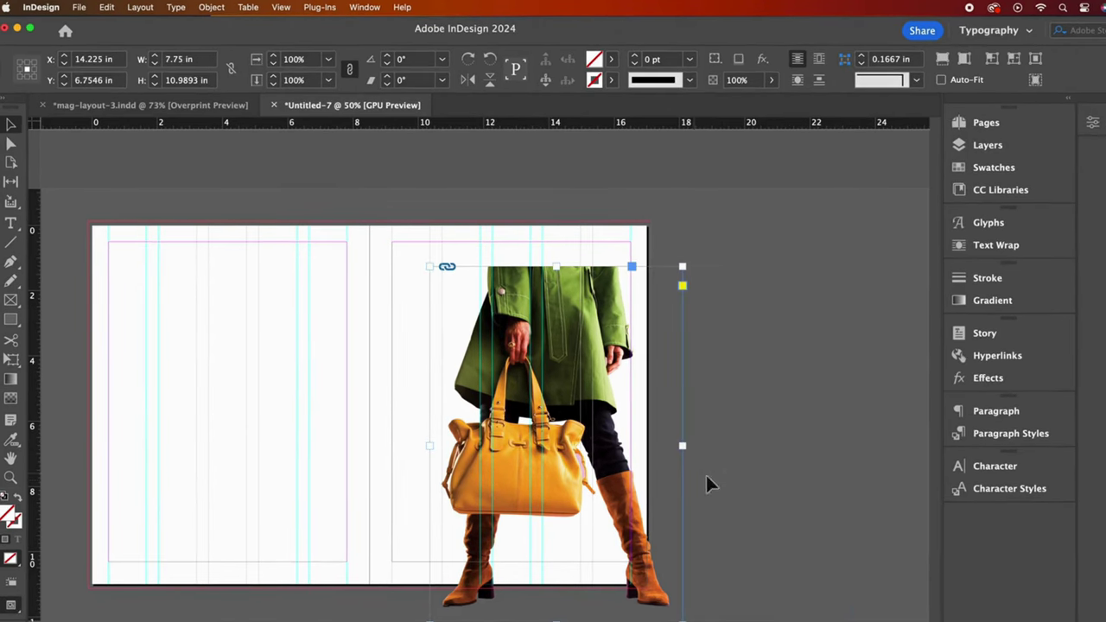
click(740, 467)
Step: Move the photo up to the top bleed and left until the handbag overlaps the spine between the pages
click(573, 306)
drag(574, 306, 522, 259)
key(Left)
key(Left)
key(Left)
key(Left)
key(Left)
key(Left)
key(Left)
key(Left)
key(Left)
key(Left)
key(Left)
key(Left)
key(Left)
key(Left)
key(Left)
key(Left)
key(Left)
key(Left)
key(Left)
key(Left)
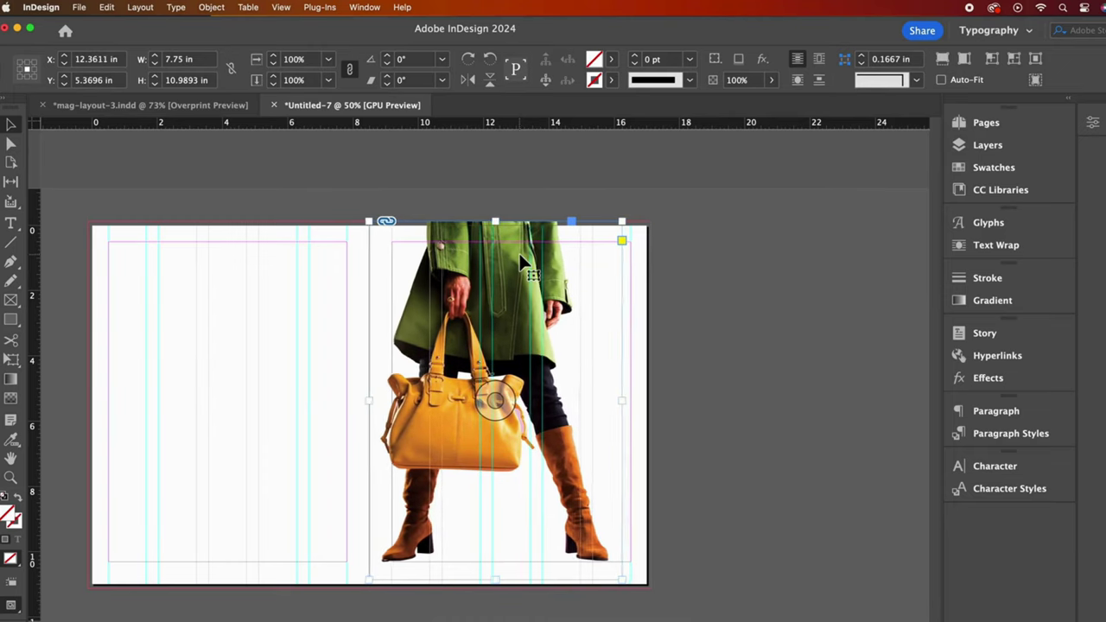
key(Left)
key(Left)
key(Left)
key(Left)
key(Left)
key(Left)
key(Left)
key(Left)
key(Left)
key(Left)
key(Left)
key(Left)
key(Left)
key(Left)
key(Left)
key(Left)
key(Left)
key(Left)
key(Left)
key(Left)
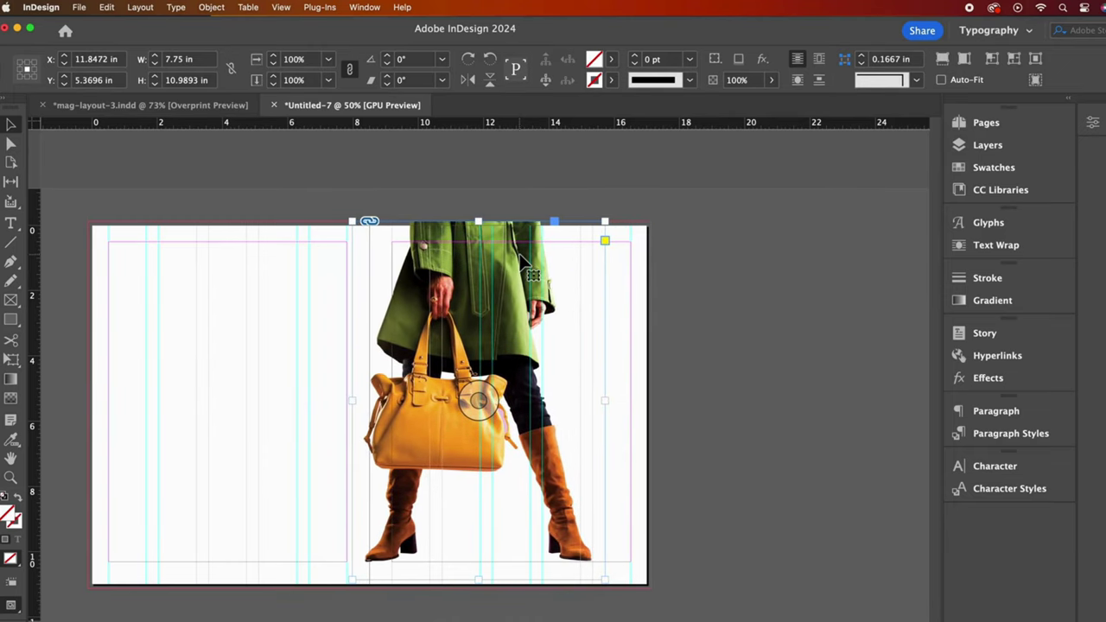
key(Left)
key(Left)
key(Left)
key(Left)
key(Left)
key(Left)
key(Left)
key(Left)
key(Left)
key(Left)
key(Left)
key(Left)
key(Left)
key(Left)
key(Left)
key(Left)
key(Left)
key(Left)
key(Left)
key(Left)
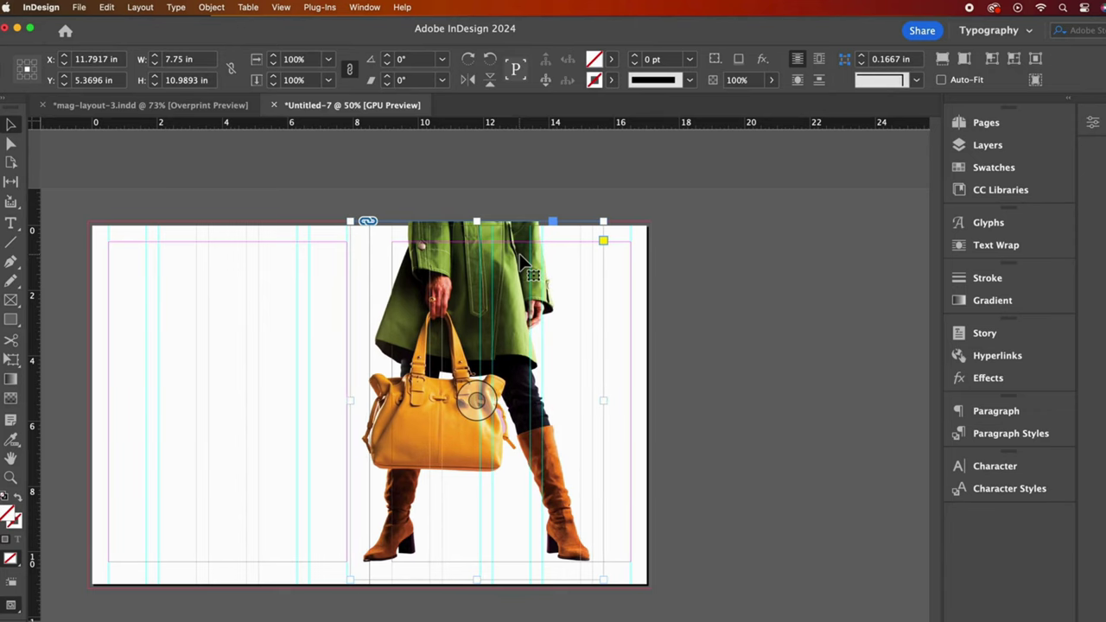
key(Left)
key(Left)
key(Left)
key(Left)
key(Left)
key(Left)
key(Left)
key(Left)
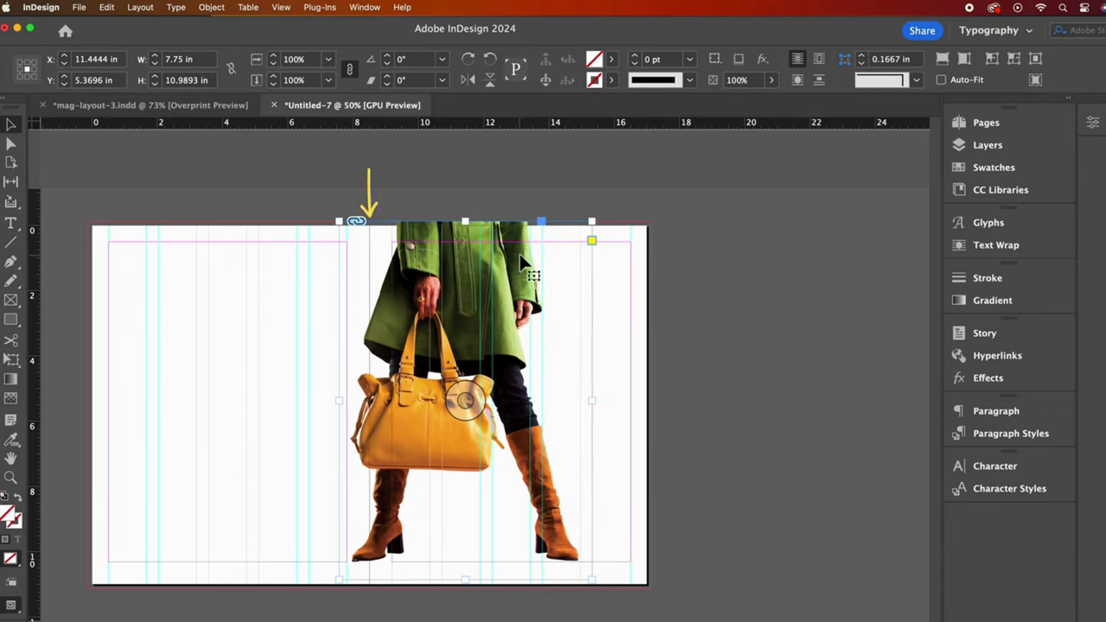
key(Left)
key(Left)
key(Left)
key(Left)
key(Left)
key(Left)
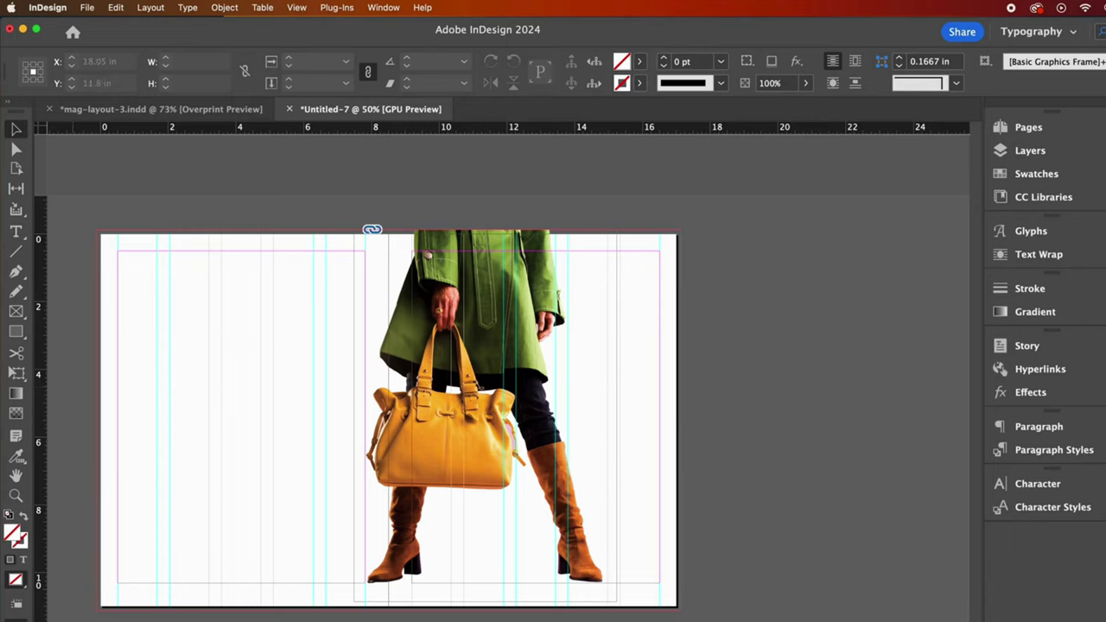
Step: Sample a color theme from the photo, add it to the swatches and expand the Colorful_Theme group
click(15, 456)
click(546, 285)
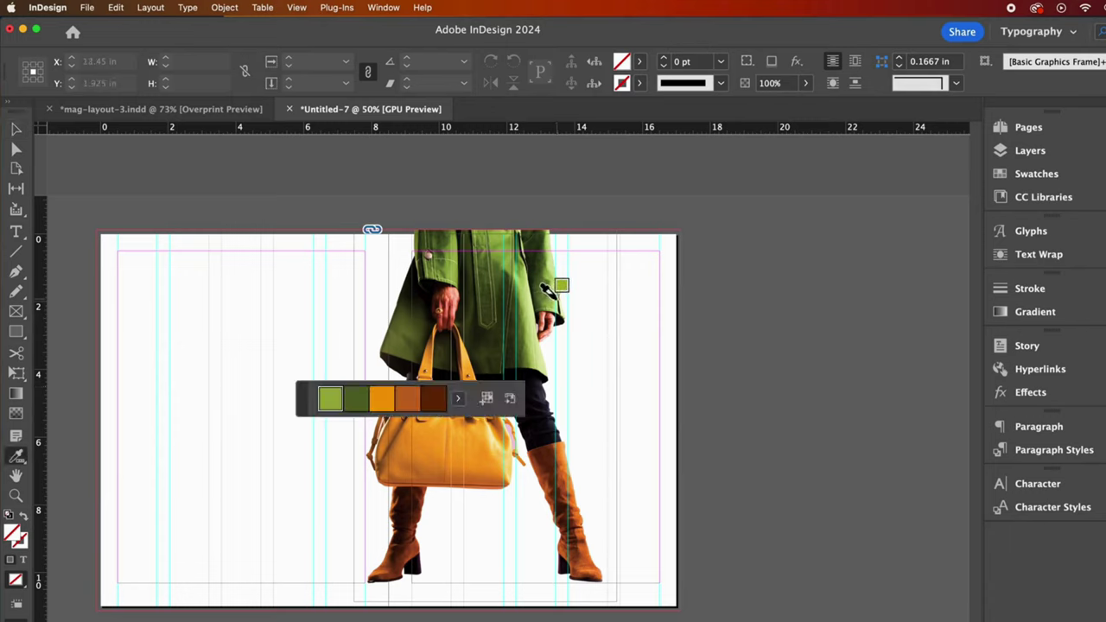
click(486, 399)
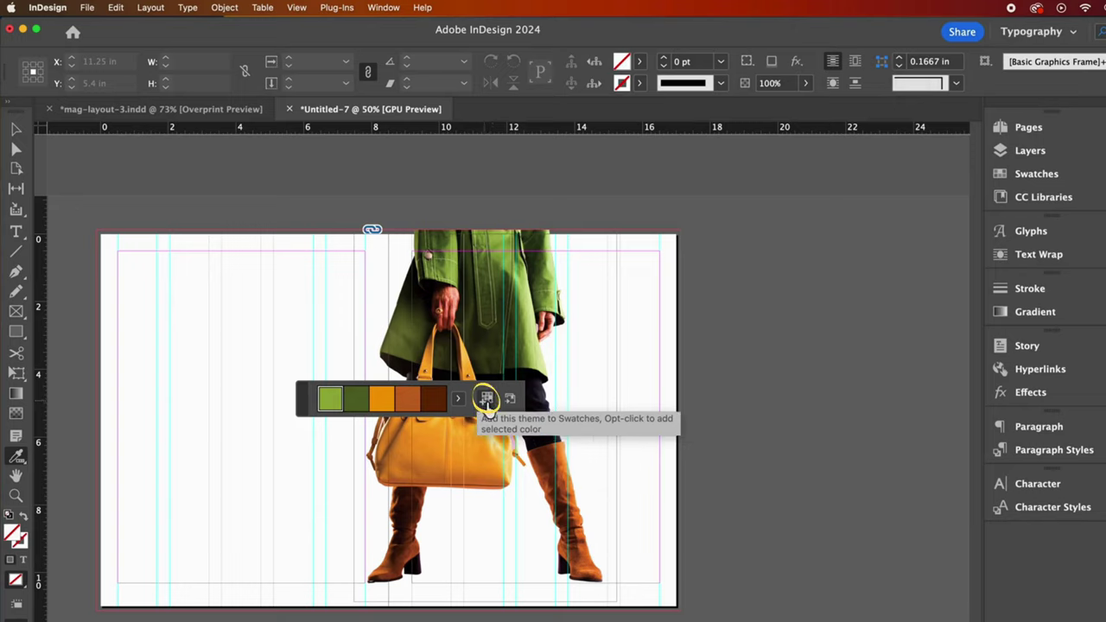
click(1036, 174)
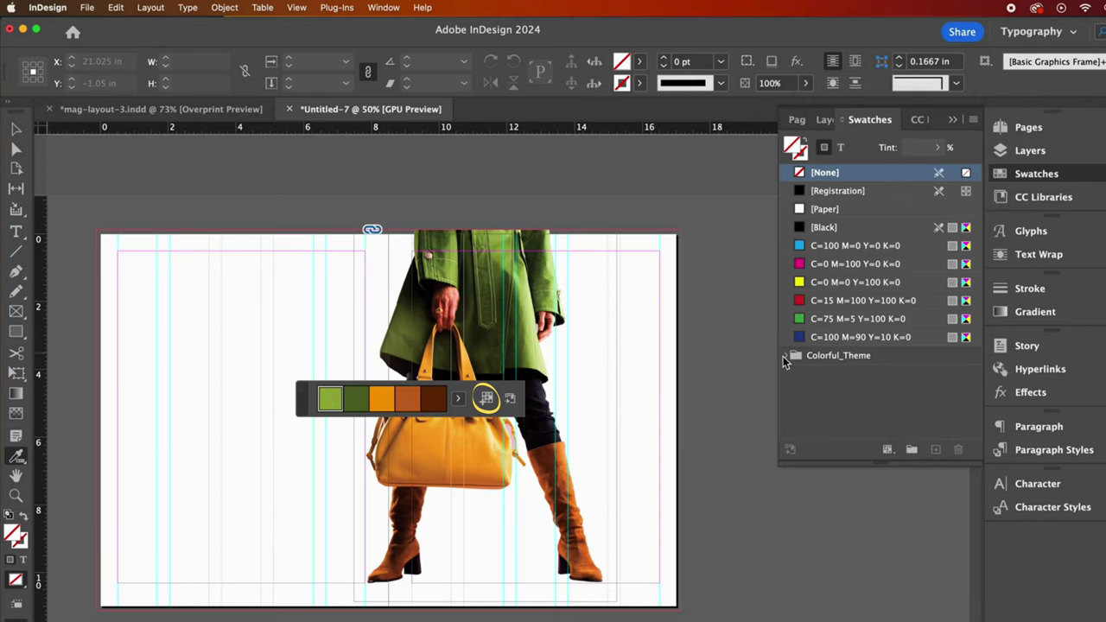
click(784, 358)
drag(787, 357, 684, 461)
Step: Draw a light green rectangle (C=49 M=22 Y=97) across the spine from bleed to bleed, sized about 6.775 by 11.25 in
click(856, 358)
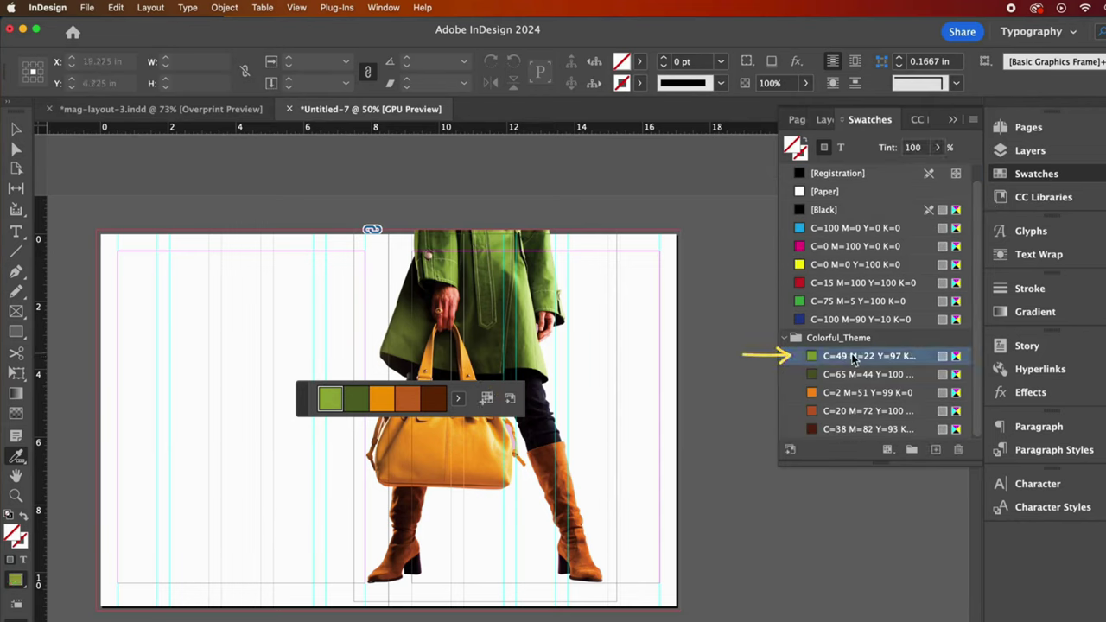
click(16, 129)
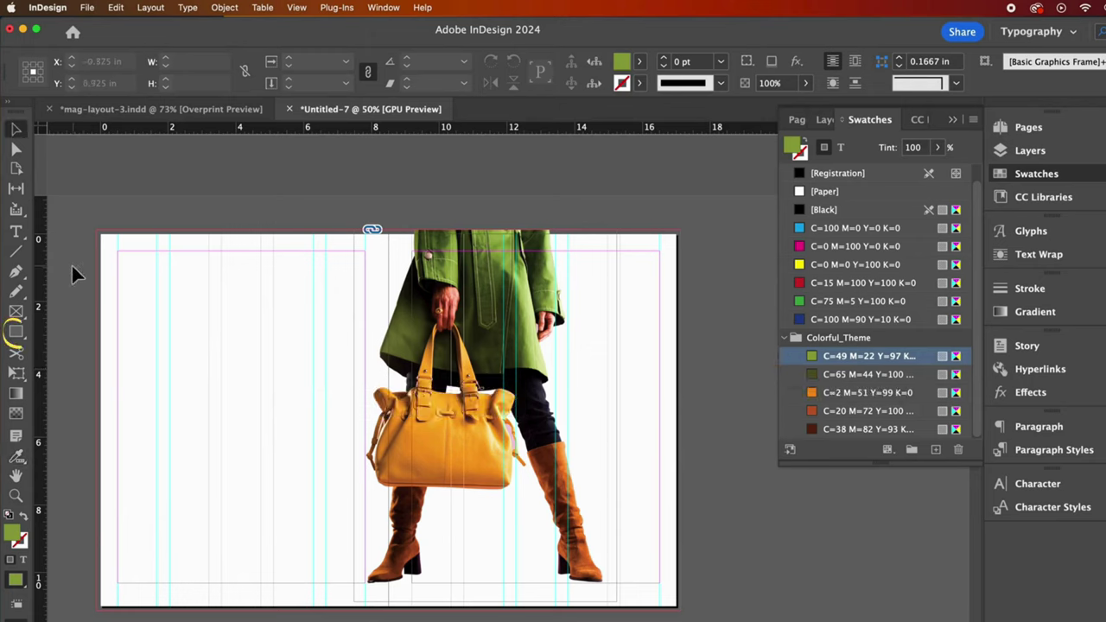
click(17, 333)
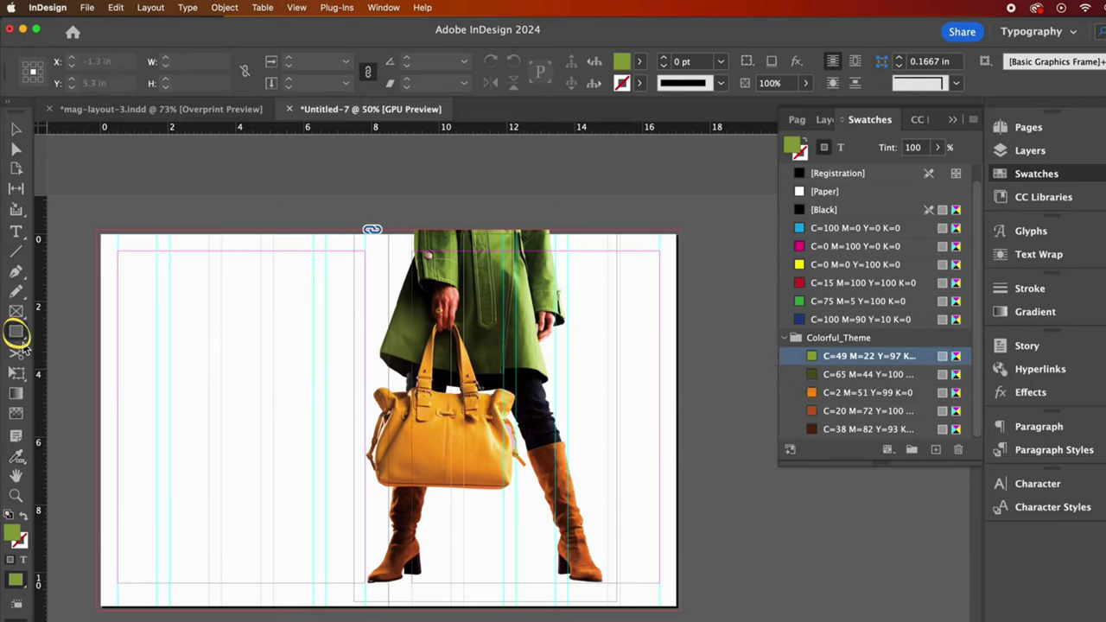
drag(313, 230, 567, 610)
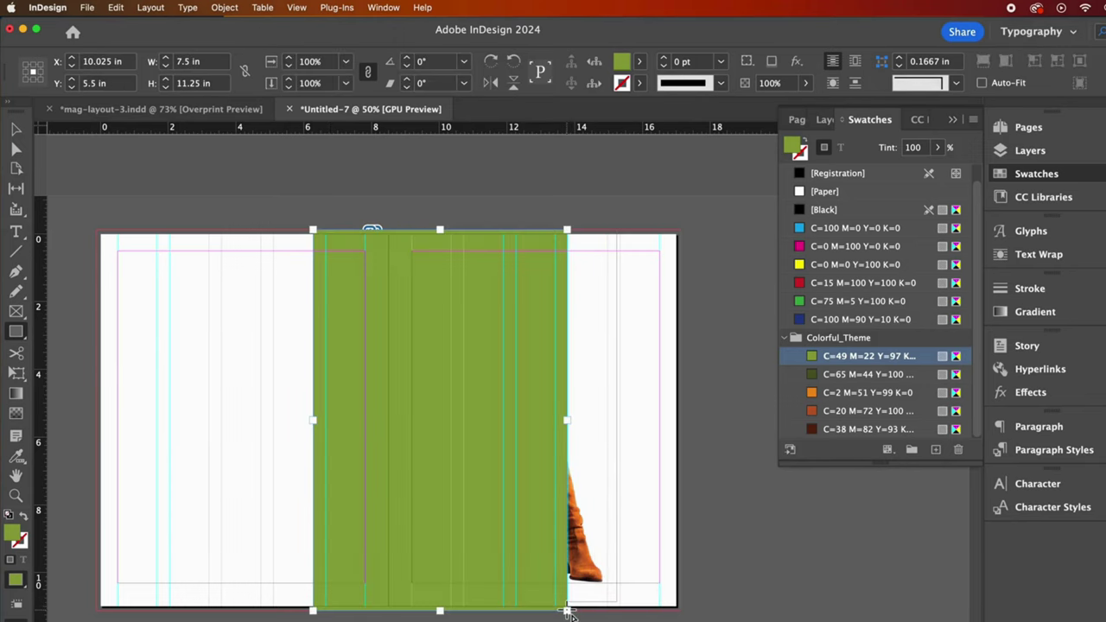
key(v)
drag(312, 421, 325, 421)
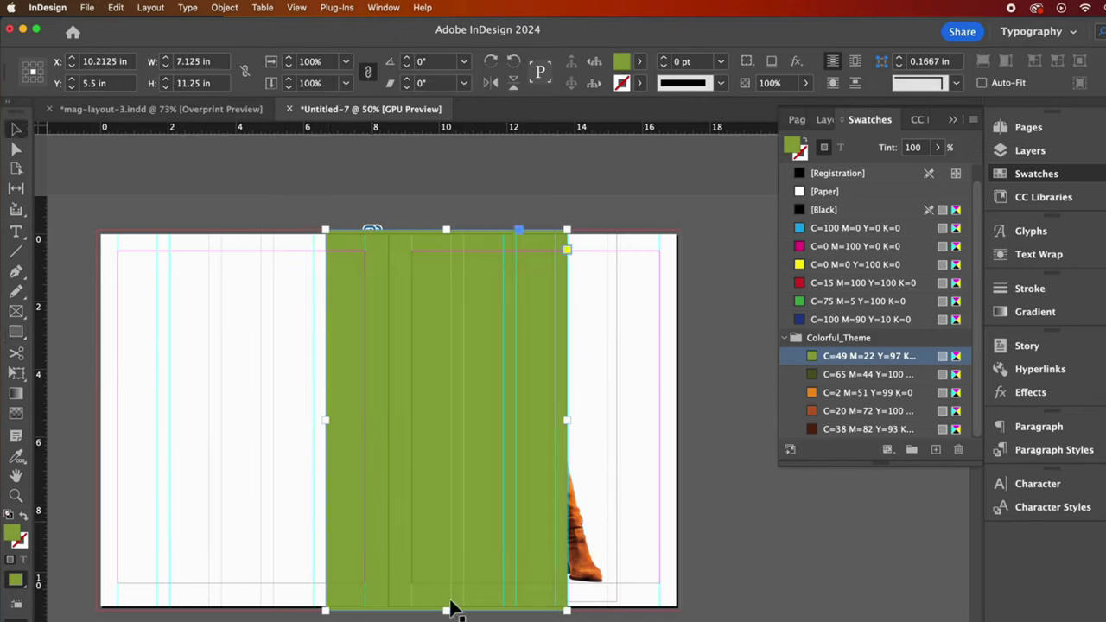
drag(570, 422, 555, 425)
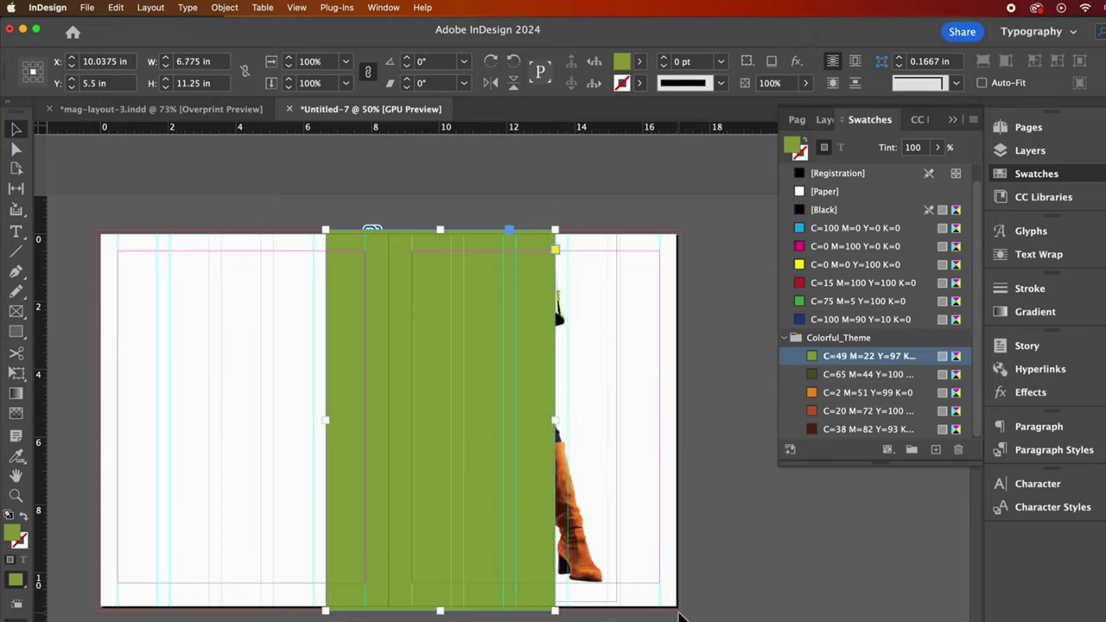
Step: Move the green rectangle below canva-photo.png in the stacking order and turn on Overprint Preview
click(826, 119)
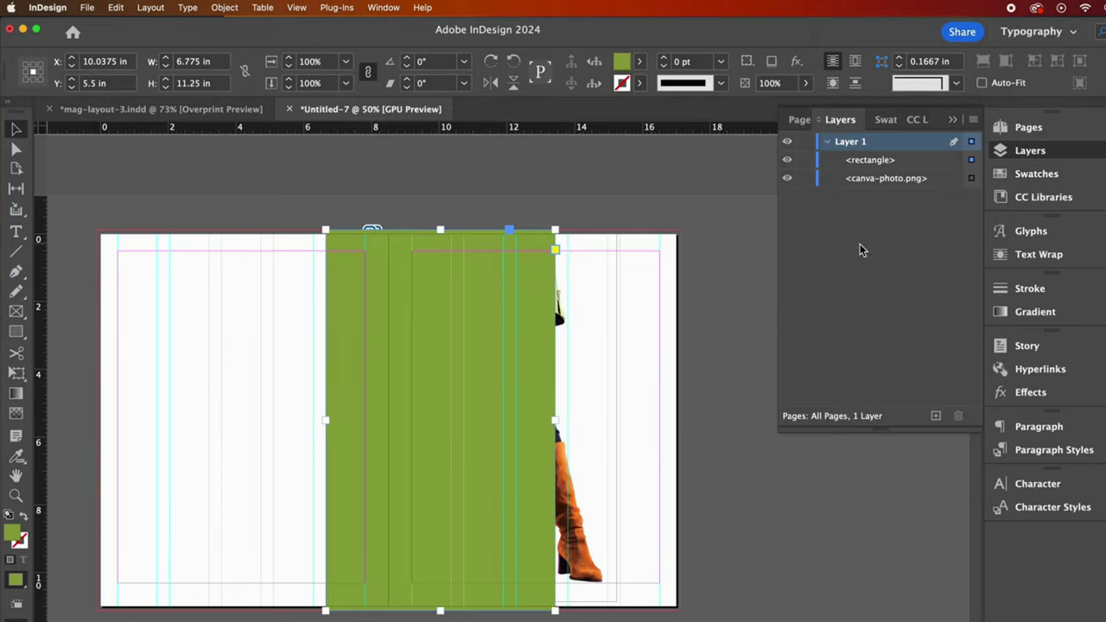
click(875, 162)
drag(878, 163, 878, 187)
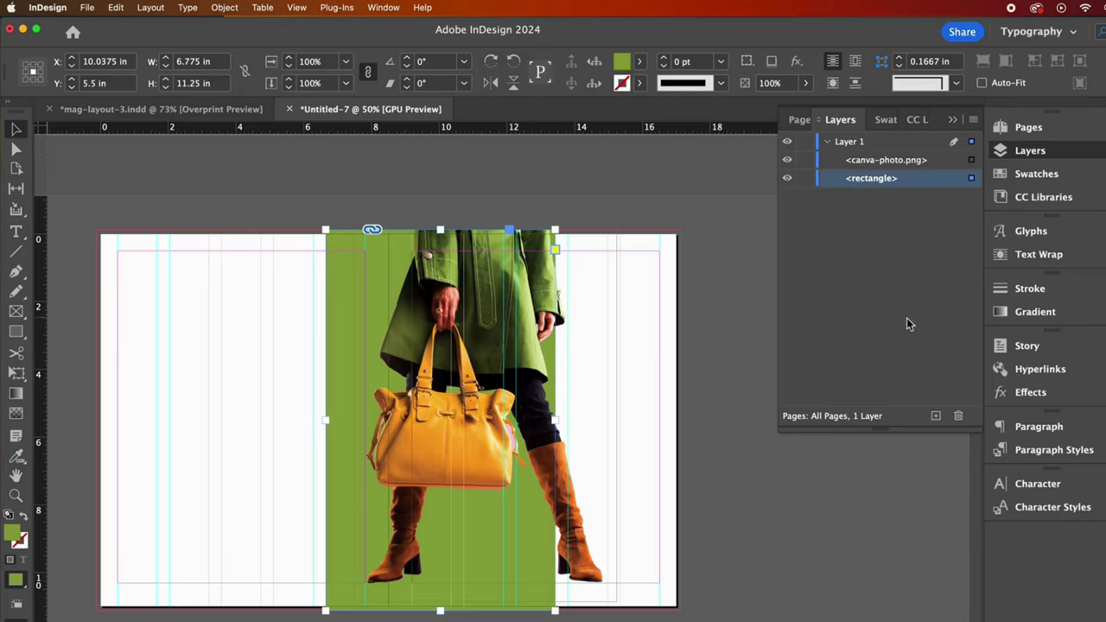
click(877, 474)
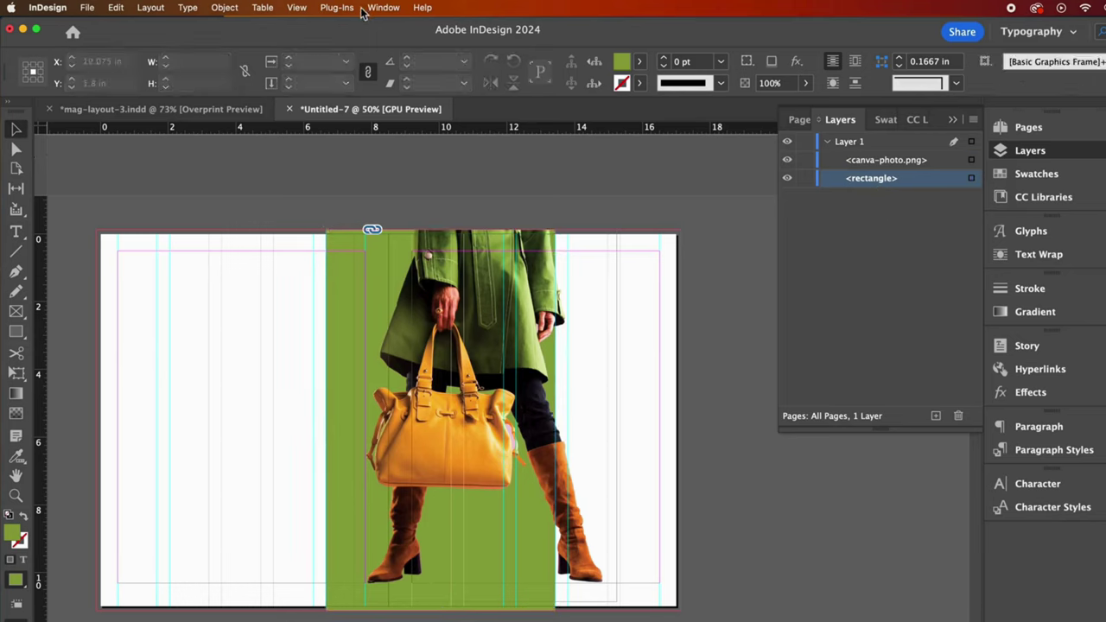
click(296, 8)
click(323, 42)
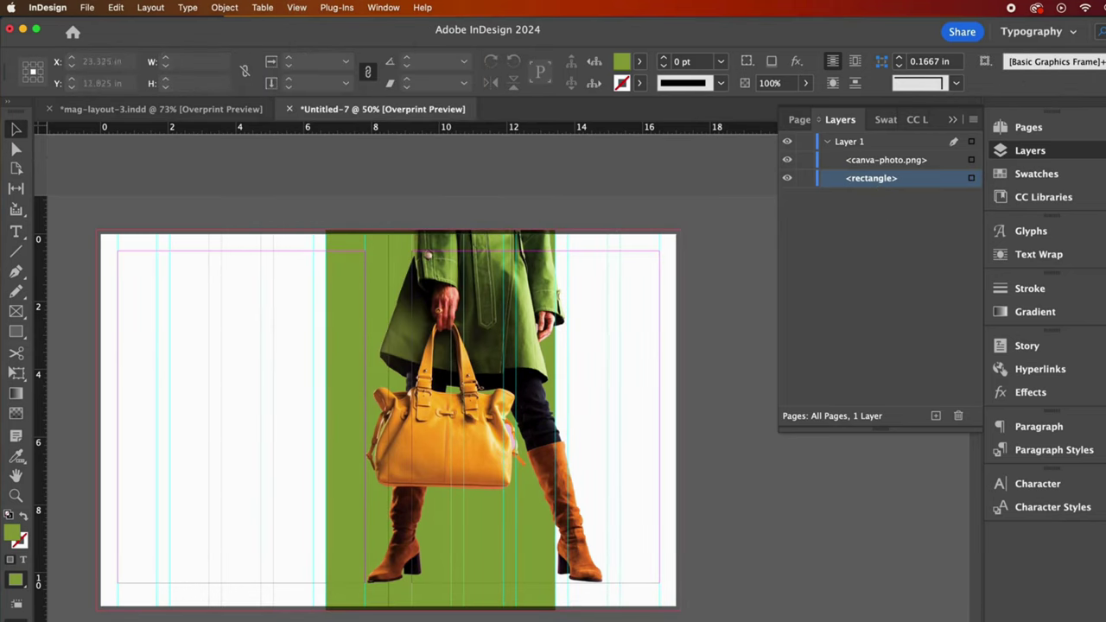
Step: Nudge the photo slightly left over the green rectangle, to an X position of about 11.15 in
click(523, 399)
key(Left)
key(Left)
key(Left)
key(Left)
key(Left)
key(Left)
key(Left)
key(Left)
key(Left)
key(Left)
key(Left)
key(Left)
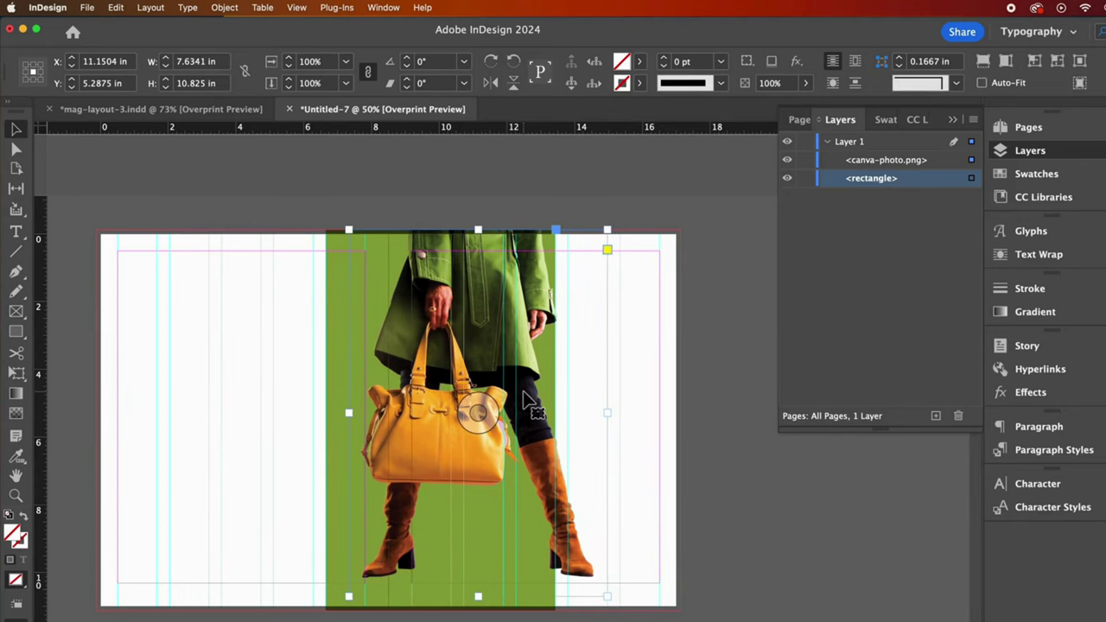
key(super+shift+a)
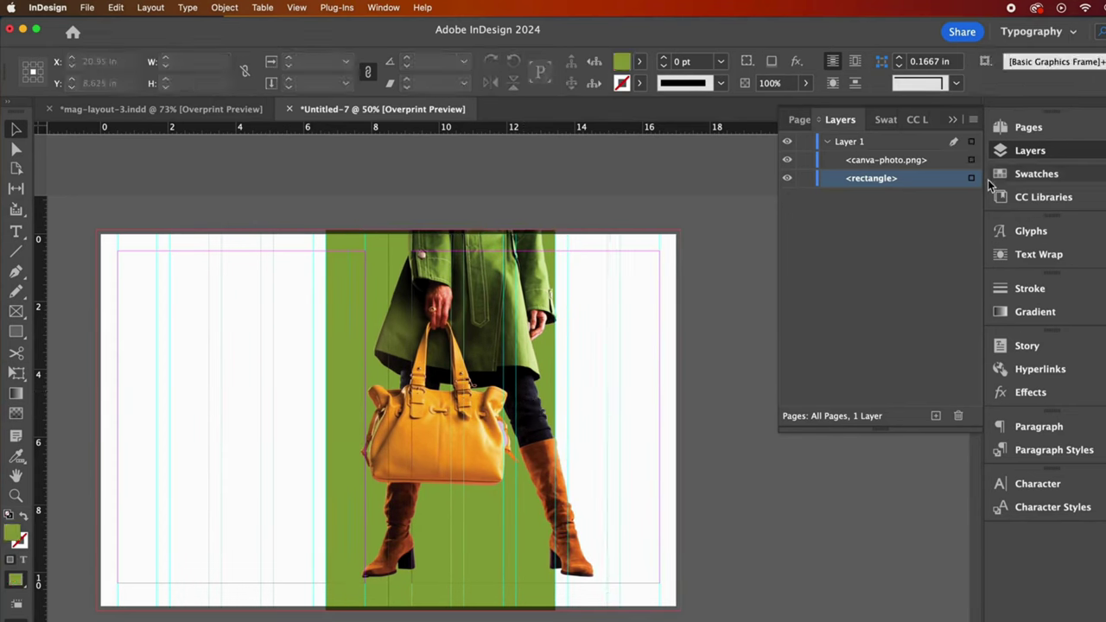
Step: Draw a dark green band (C=65 M=44 Y=100) about 10.475 by 1.42 in across the boots, ending at the right page's outer bleed
click(1044, 177)
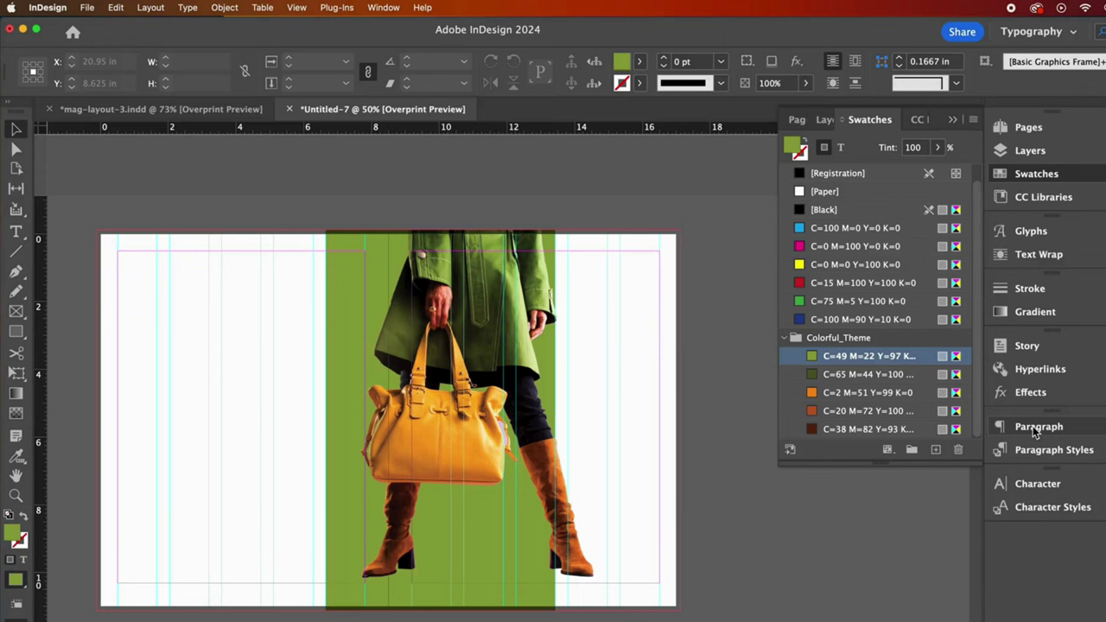
click(869, 374)
click(15, 334)
mouse_move(218, 511)
mouse_down()
mouse_move(282, 559)
mouse_move(473, 581)
mouse_move(712, 581)
mouse_up()
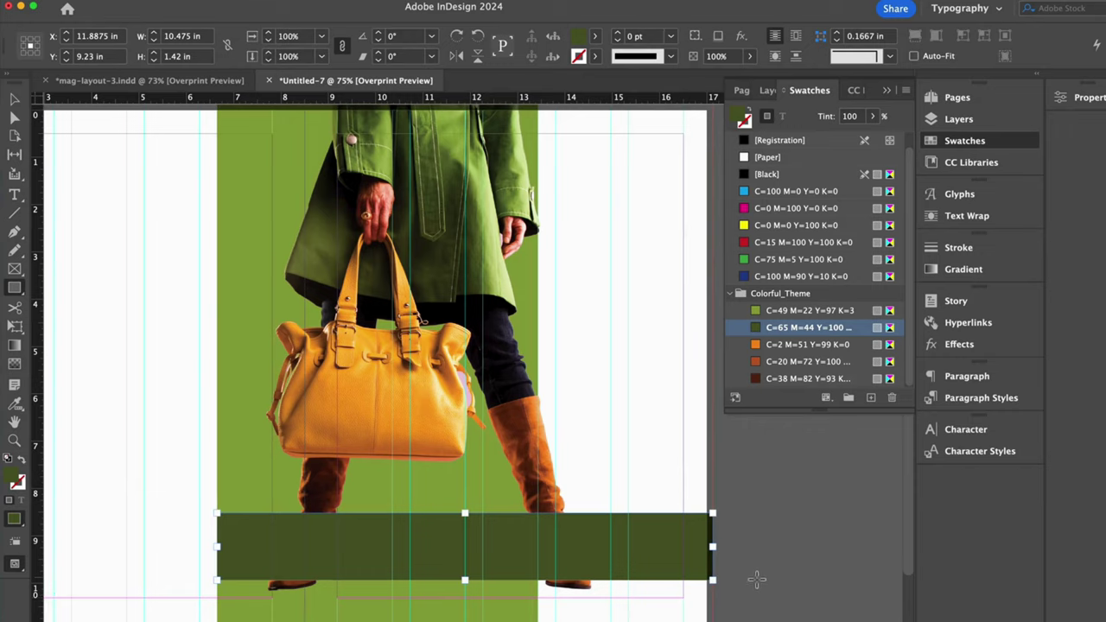
key(v)
Step: Move the dark green band behind the photo, extend it to the bottom margin and set its height to about 1.61 in
click(768, 90)
click(832, 130)
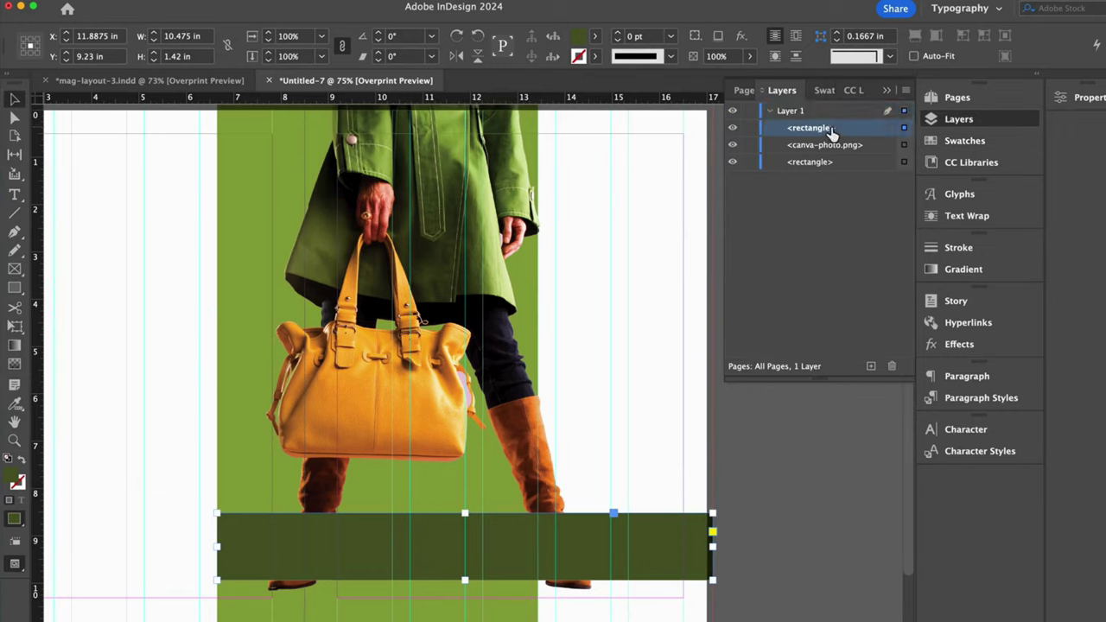
drag(818, 145, 818, 154)
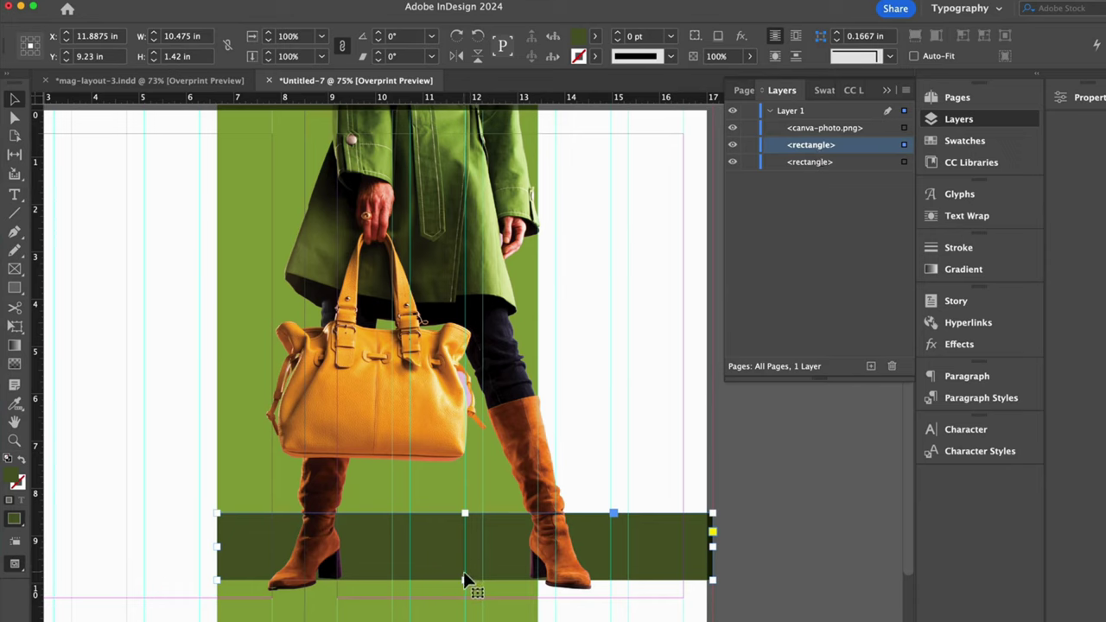
drag(464, 580, 464, 597)
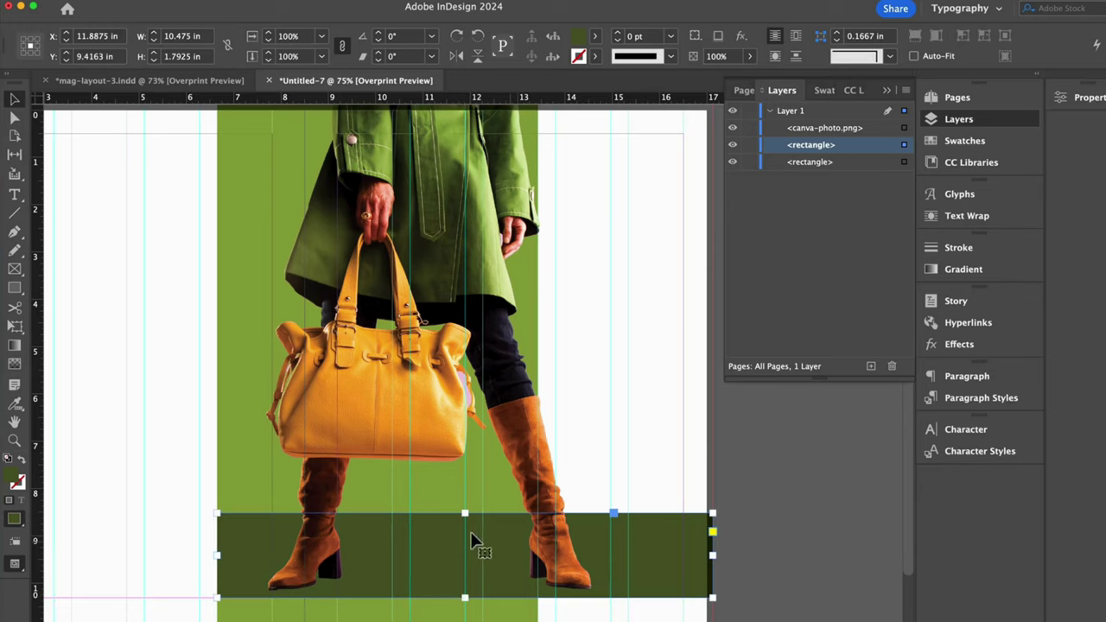
drag(465, 513, 463, 521)
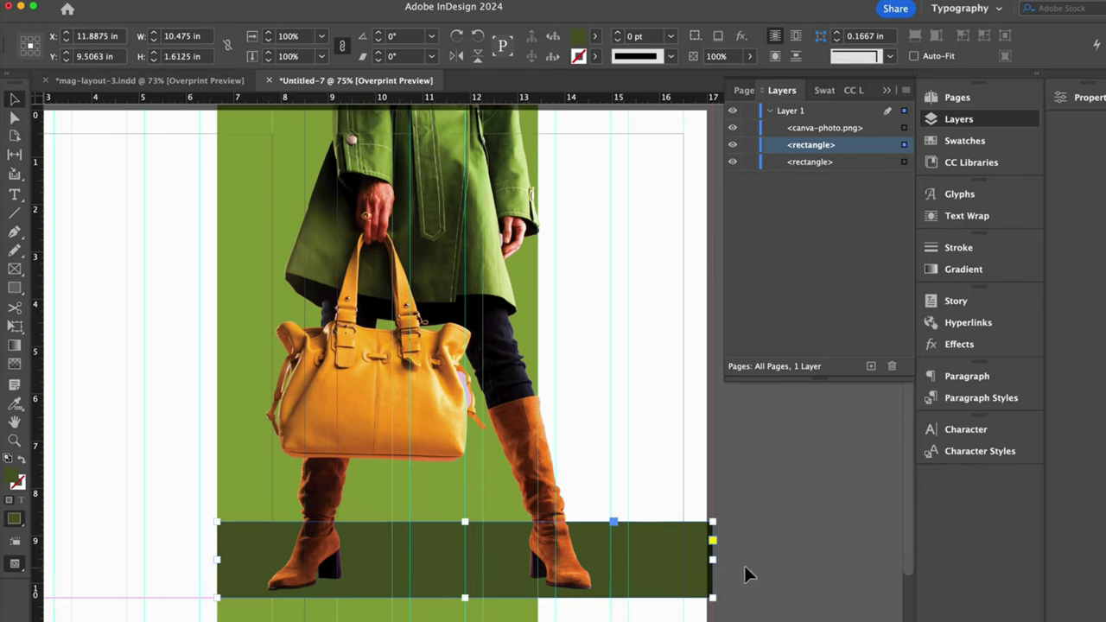
Step: Draw a full-height rust band (C=20 M=72 Y=100) about 1.68 by 11.25 in over the coat's trailing side and move it behind the photo
click(775, 570)
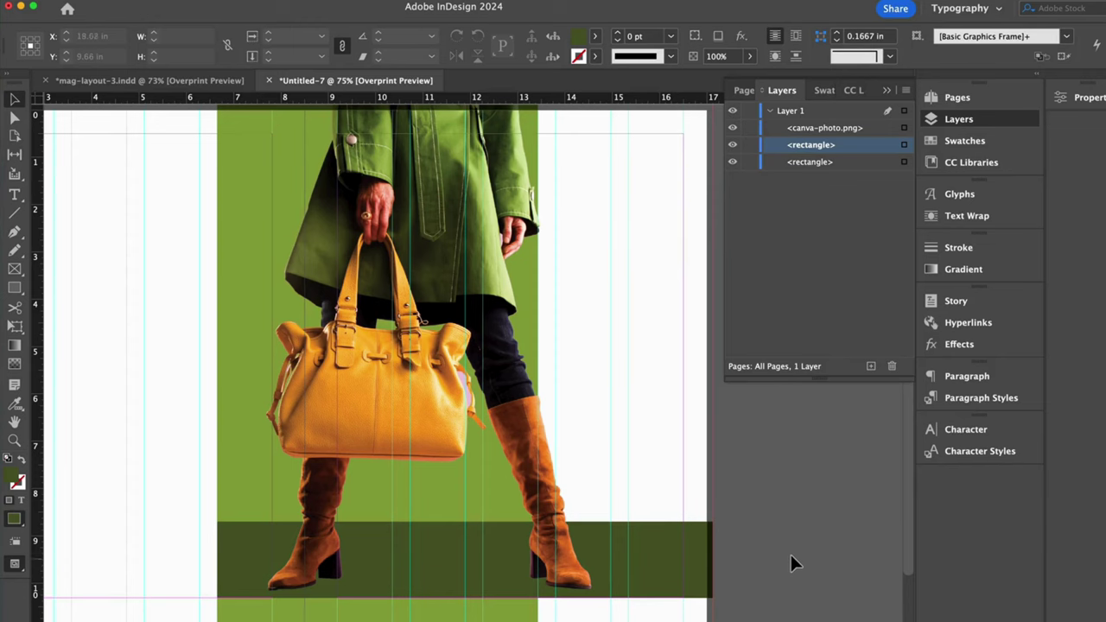
key(F5)
click(795, 362)
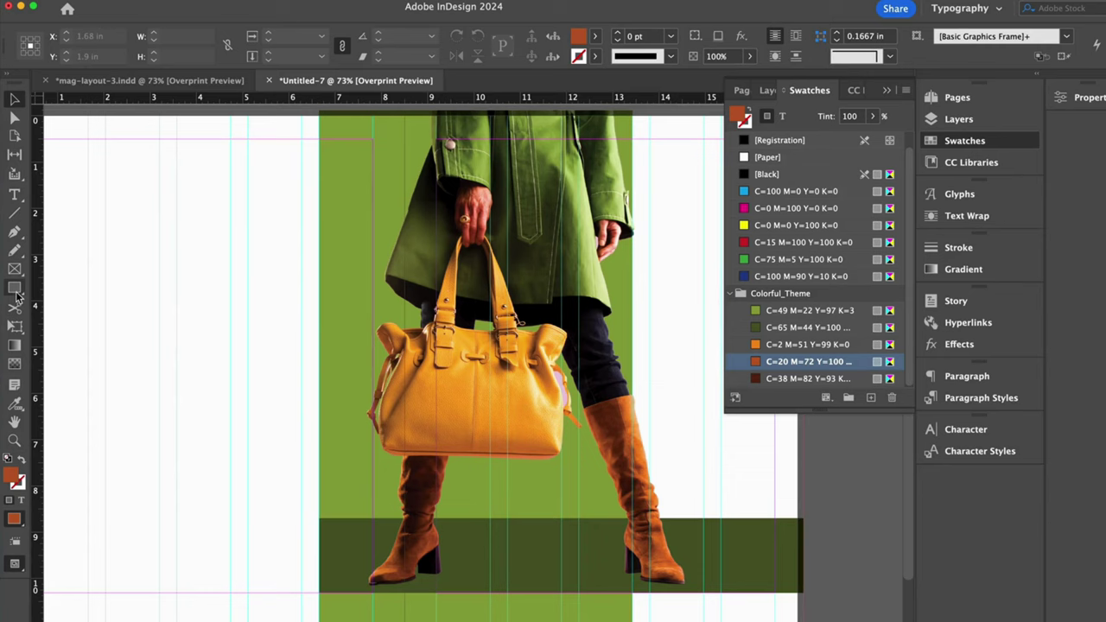
click(13, 288)
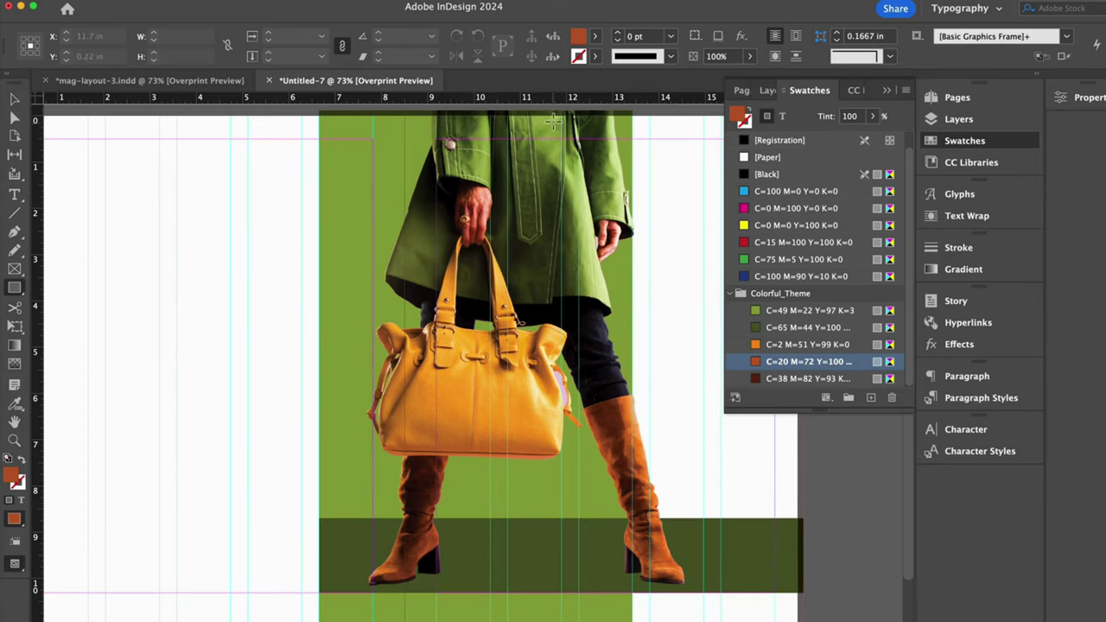
drag(541, 115, 613, 608)
mouse_move(607, 354)
mouse_down()
mouse_move(630, 353)
mouse_move(611, 349)
mouse_up()
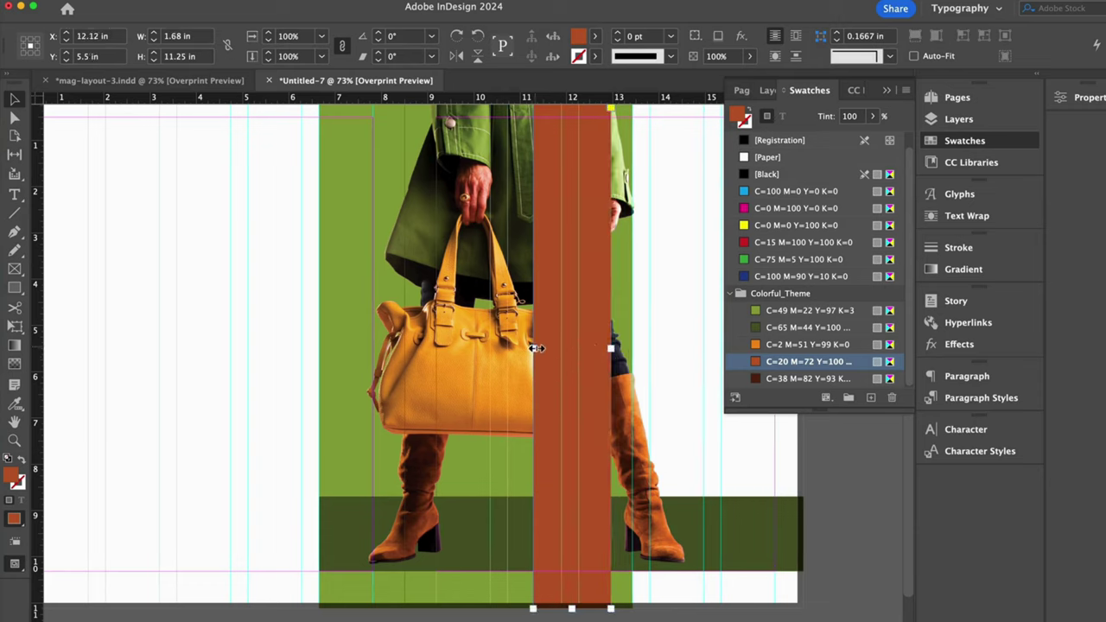
click(767, 90)
drag(812, 128, 820, 156)
Step: Draw a full-height orange strip (C=2 M=51 Y=99 K=0) about 0.28 by 11.25 in along the rust band's outer edge
click(965, 141)
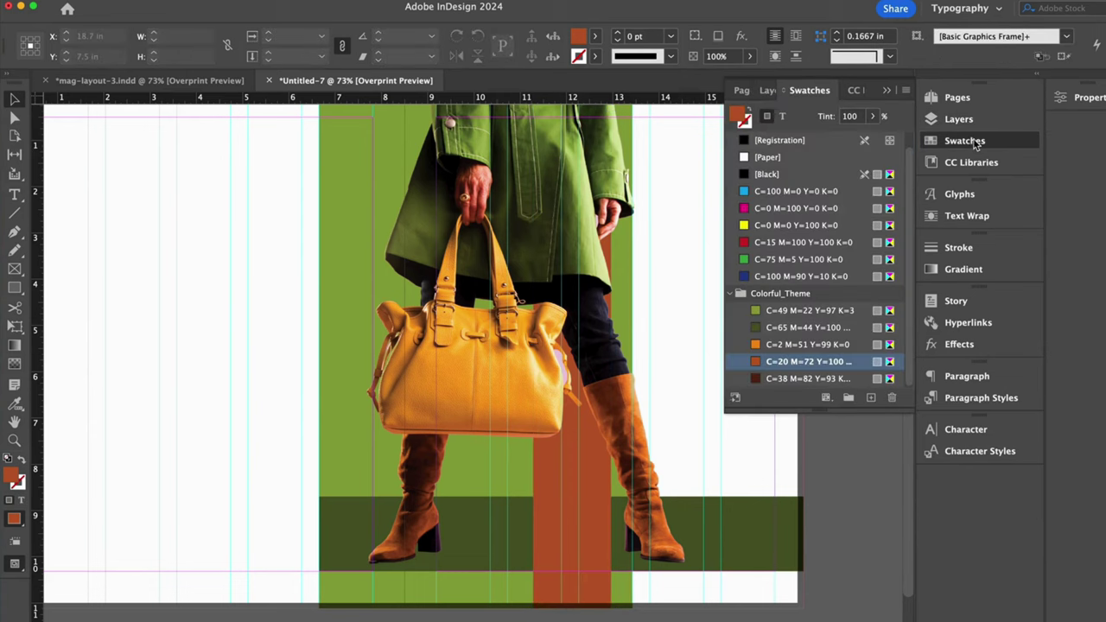
click(778, 345)
click(14, 289)
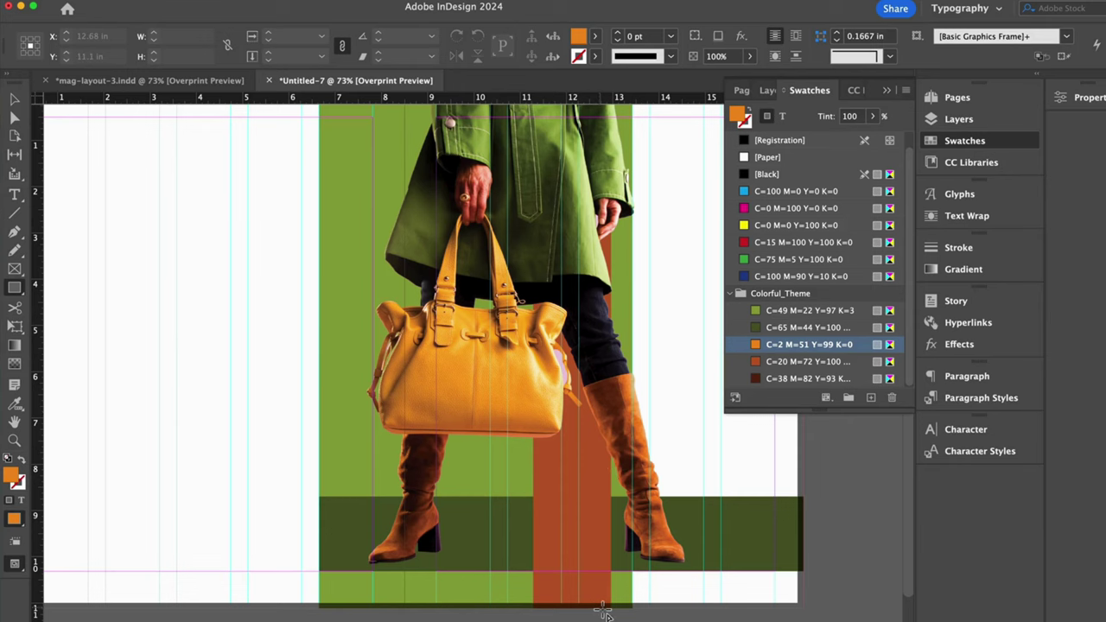
mouse_move(608, 613)
mouse_down()
mouse_move(597, 296)
mouse_move(605, 76)
mouse_move(606, 178)
mouse_up()
key(v)
key(super+minus)
Step: Move the orange strip just below canva-photo.png in the stacking order
click(767, 90)
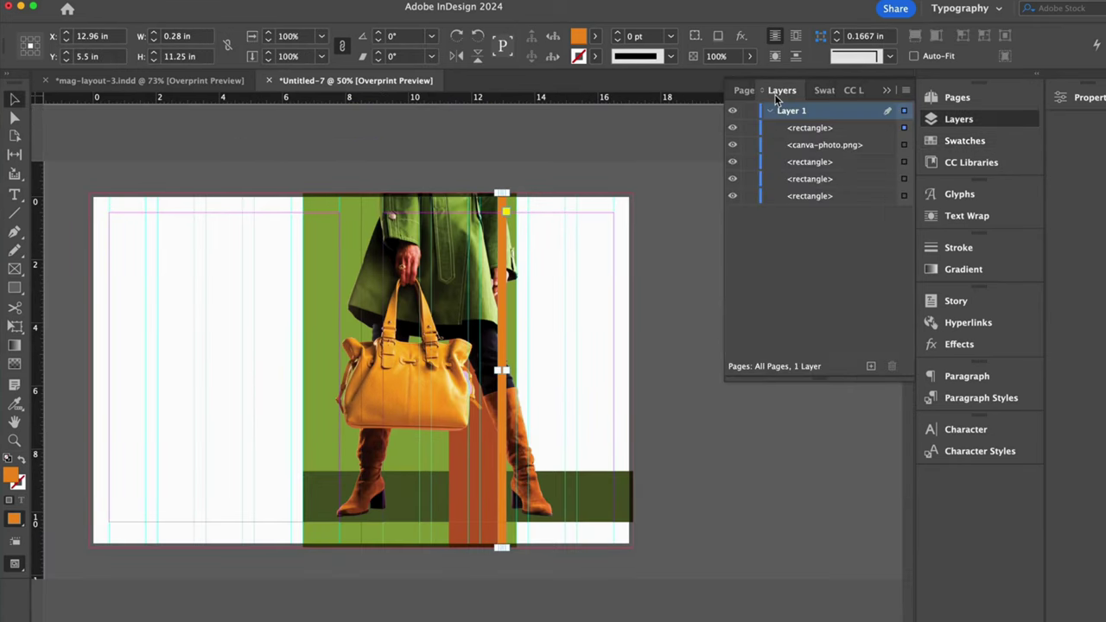
click(822, 129)
drag(819, 129, 817, 158)
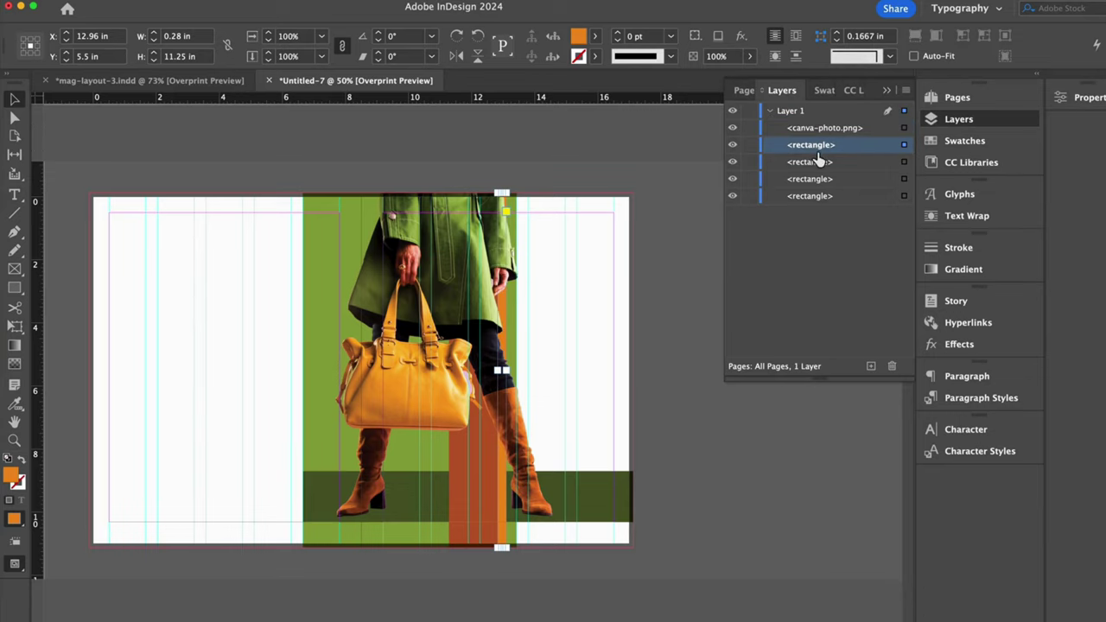
click(777, 501)
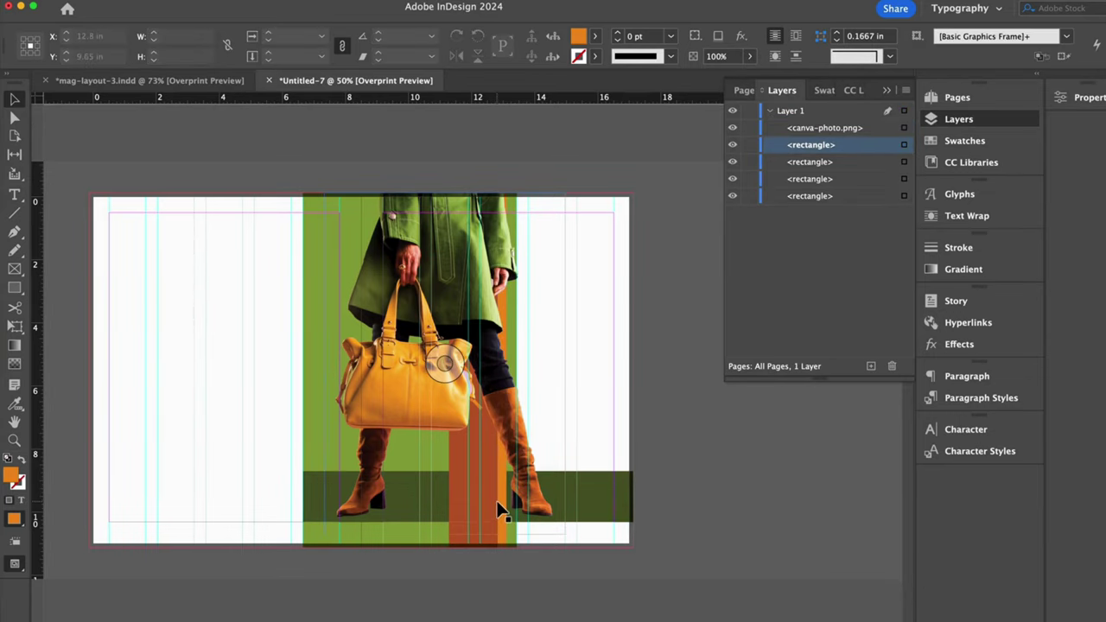
Step: Draw a [Black] horizontal band from the left page's outer bleed to the coat and place it behind the photo
key(super+equal)
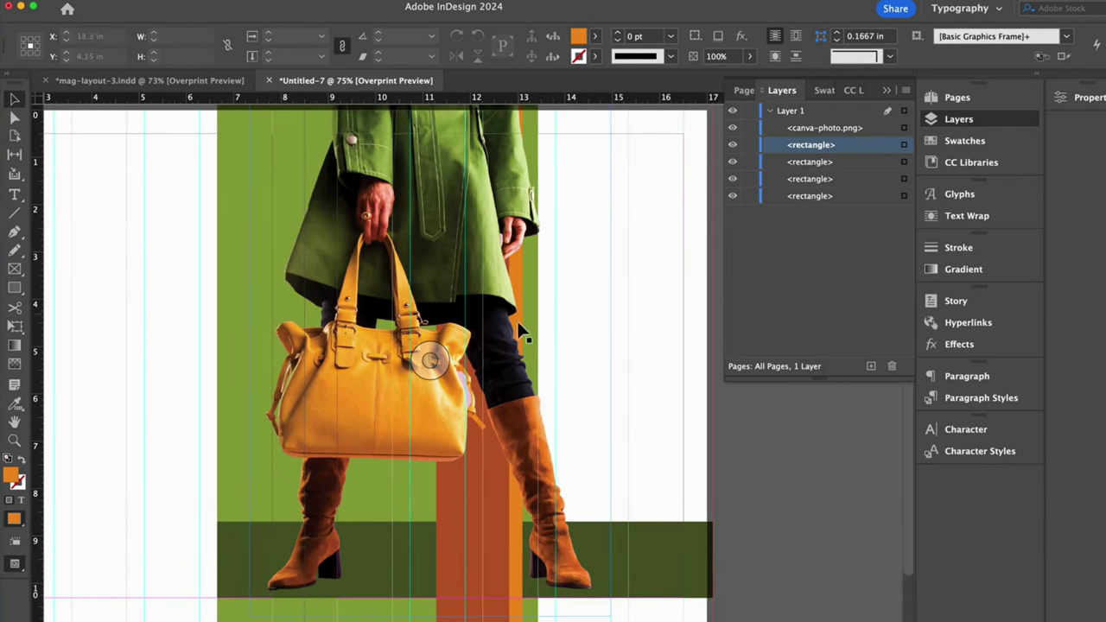
click(519, 527)
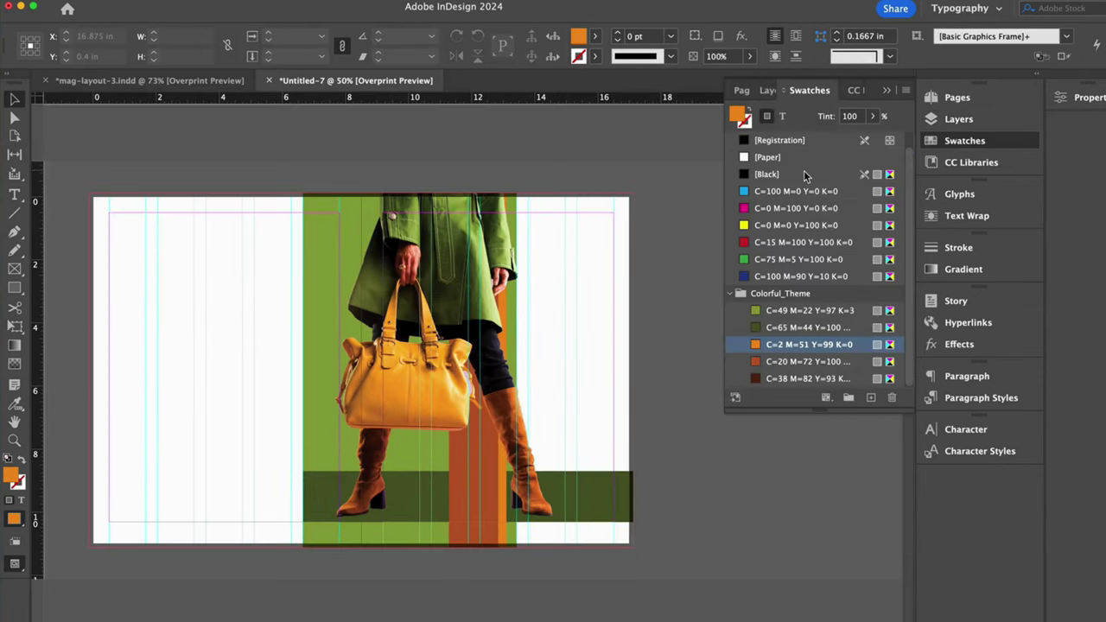
click(774, 174)
click(19, 290)
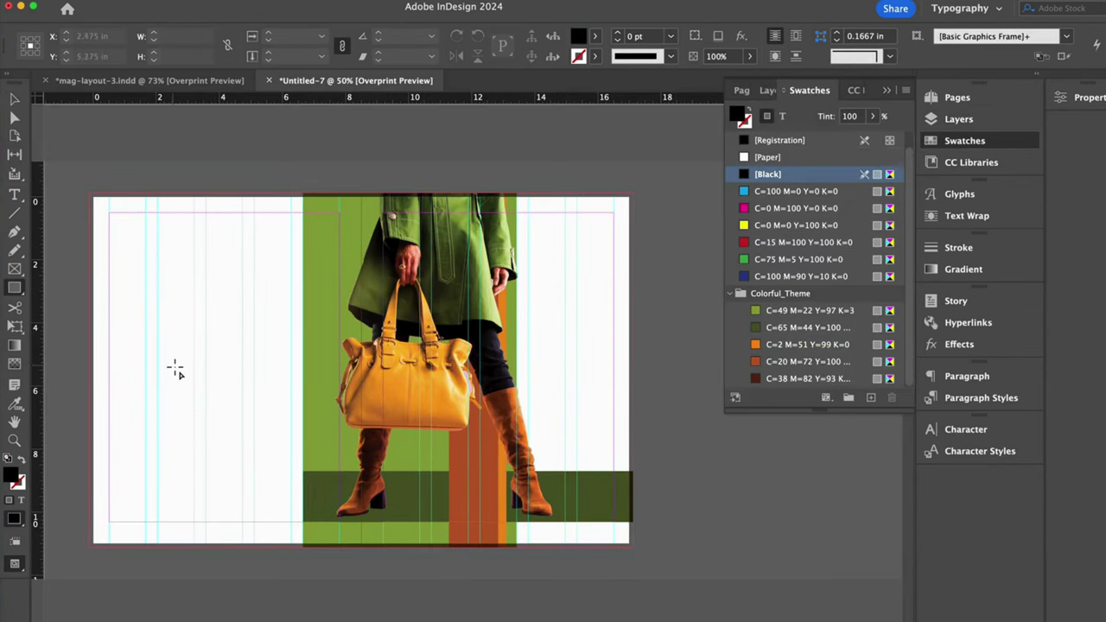
drag(91, 285, 394, 344)
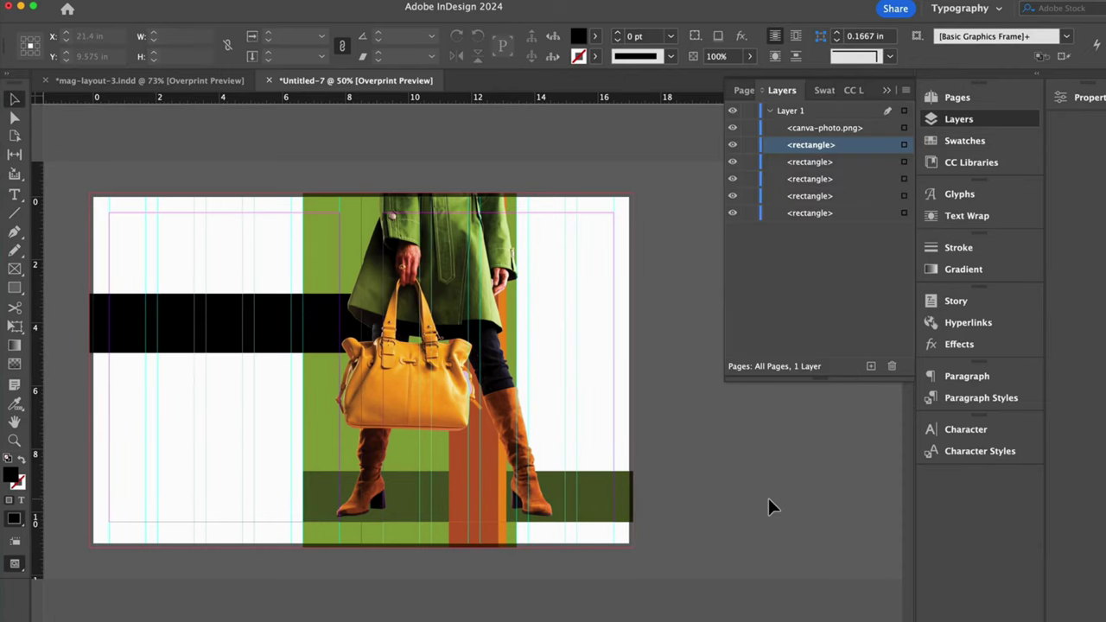
key(w)
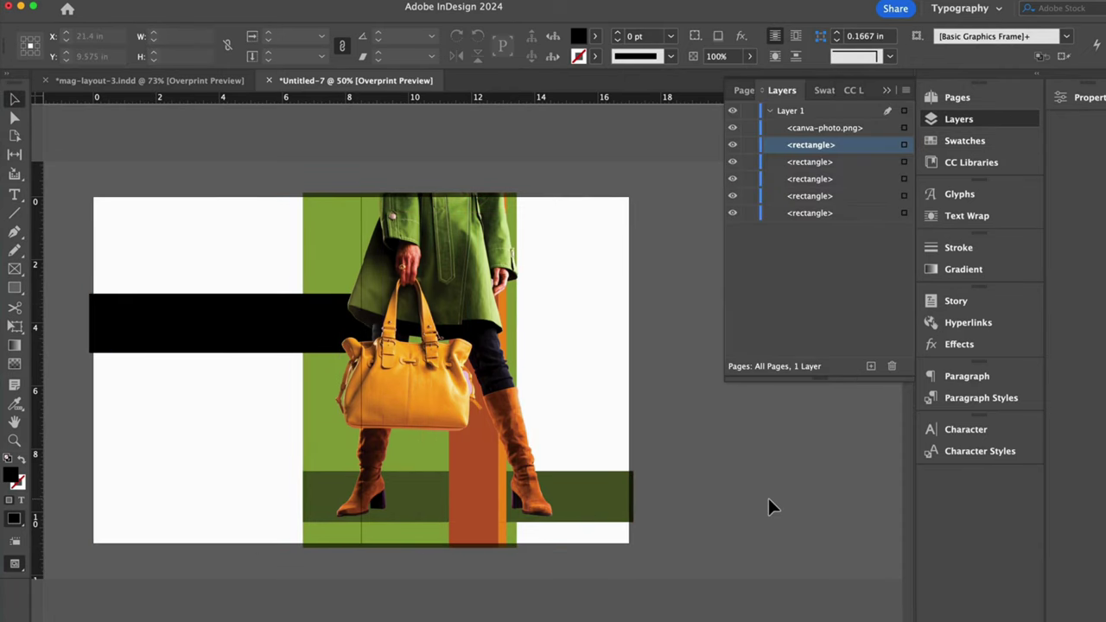
key(w)
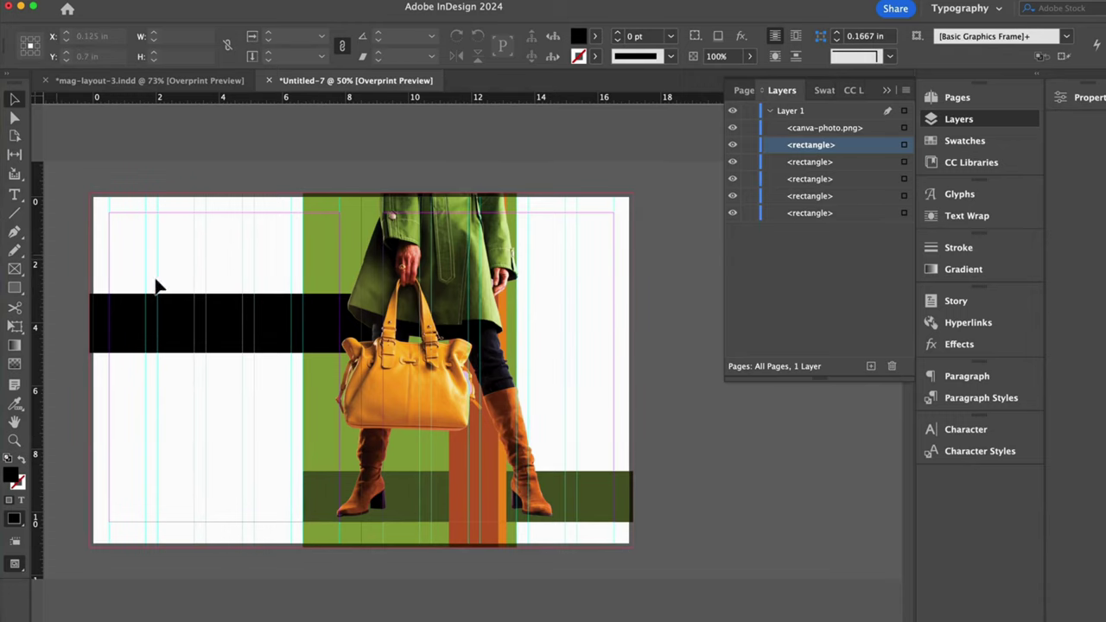
Step: Draw a rust block (C=20 M=72 Y=100) about 0.625 by 1.6 in at the outer end of the dark green band
key(super+equal)
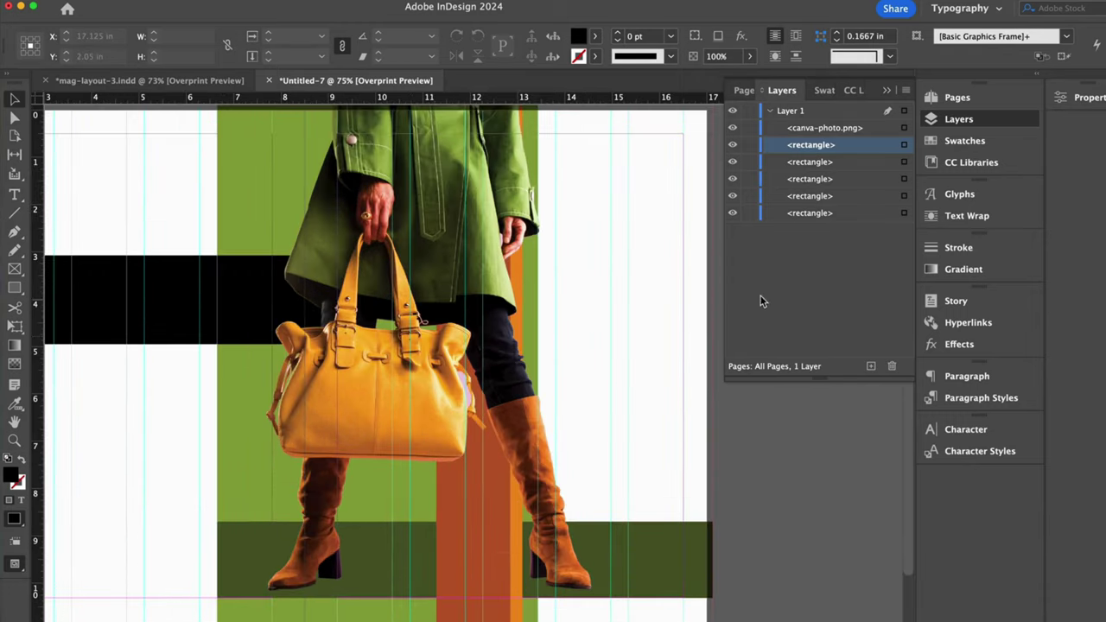
scroll(755, 524, down, 2)
click(951, 142)
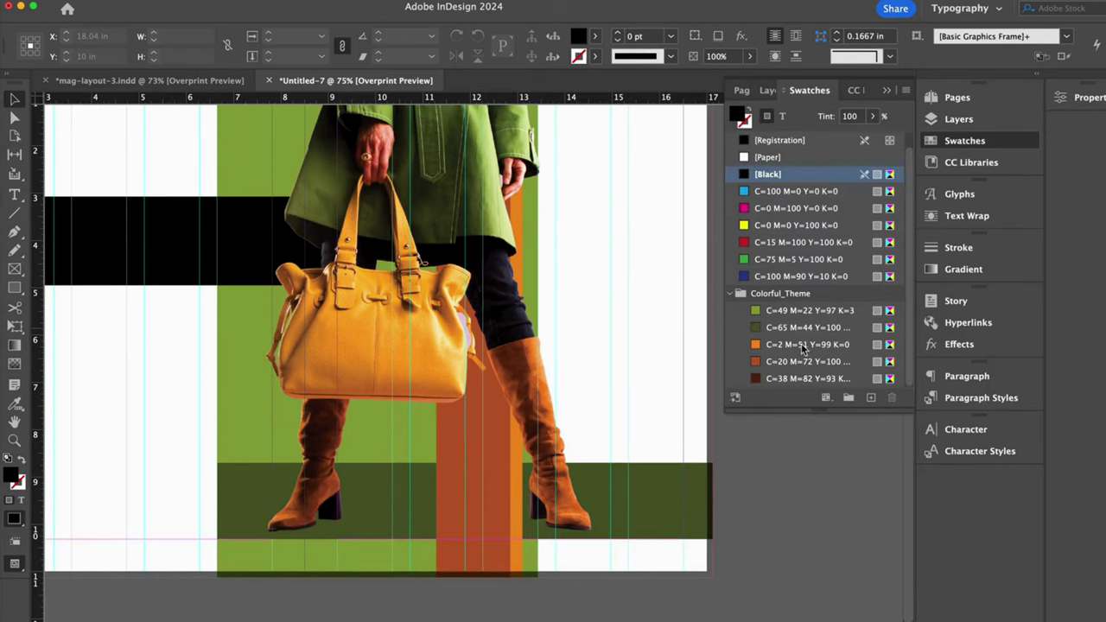
click(804, 362)
click(14, 289)
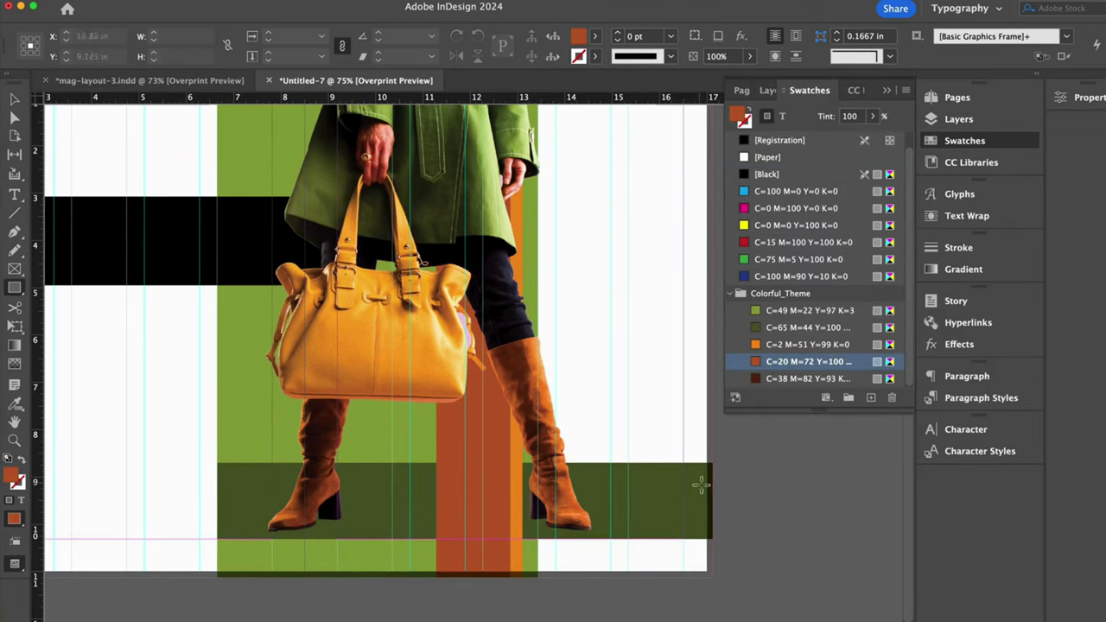
drag(684, 464, 713, 538)
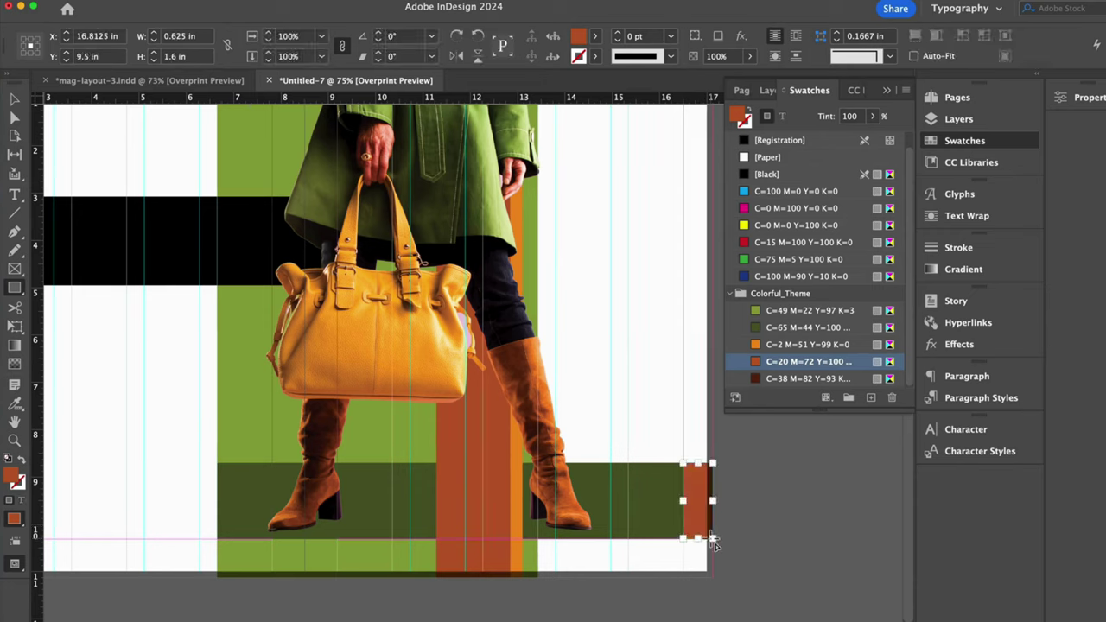
Step: Add an orange strip (C=2 M=51 Y=99 K=0) of 0.625 by 0.2 in along the upper edge of the right page's rust block
click(806, 345)
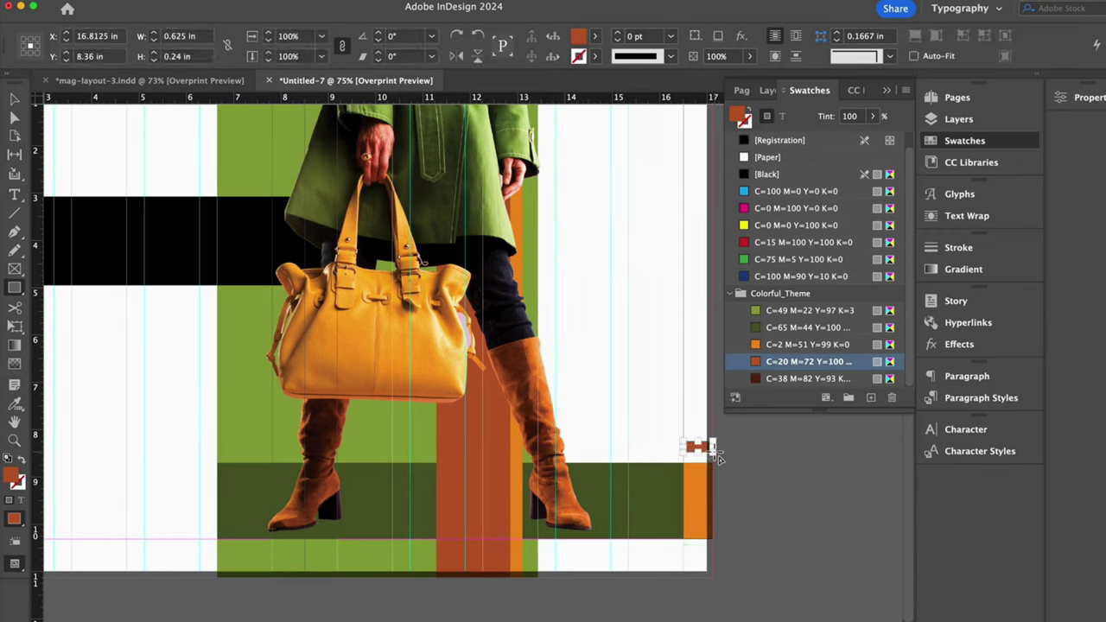
drag(699, 538, 696, 474)
click(788, 507)
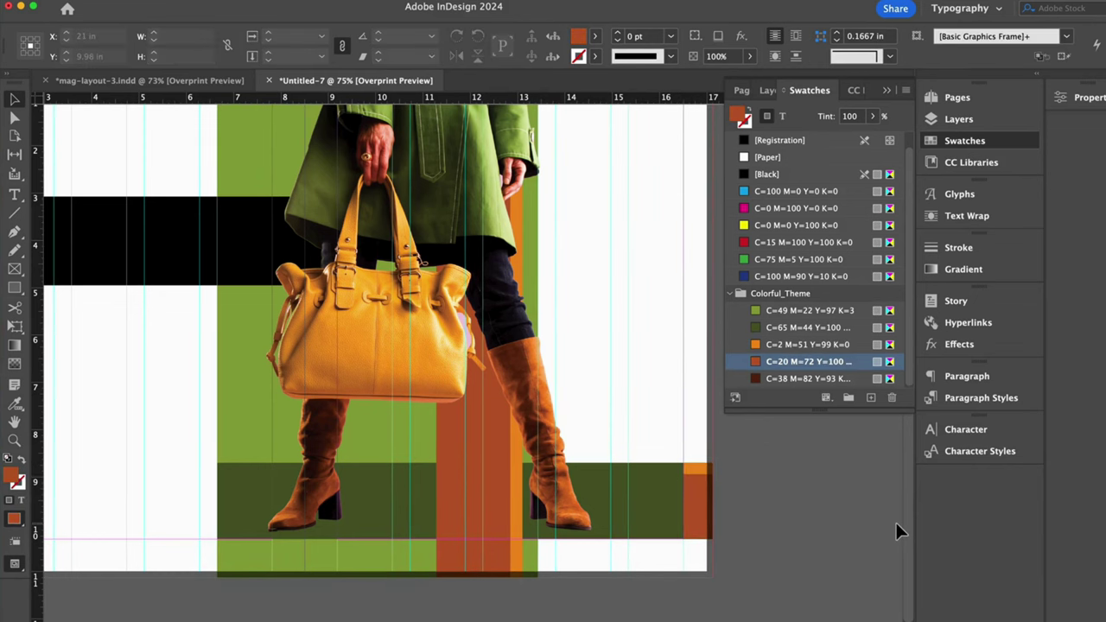
key(super+equal)
click(770, 503)
drag(772, 509, 773, 506)
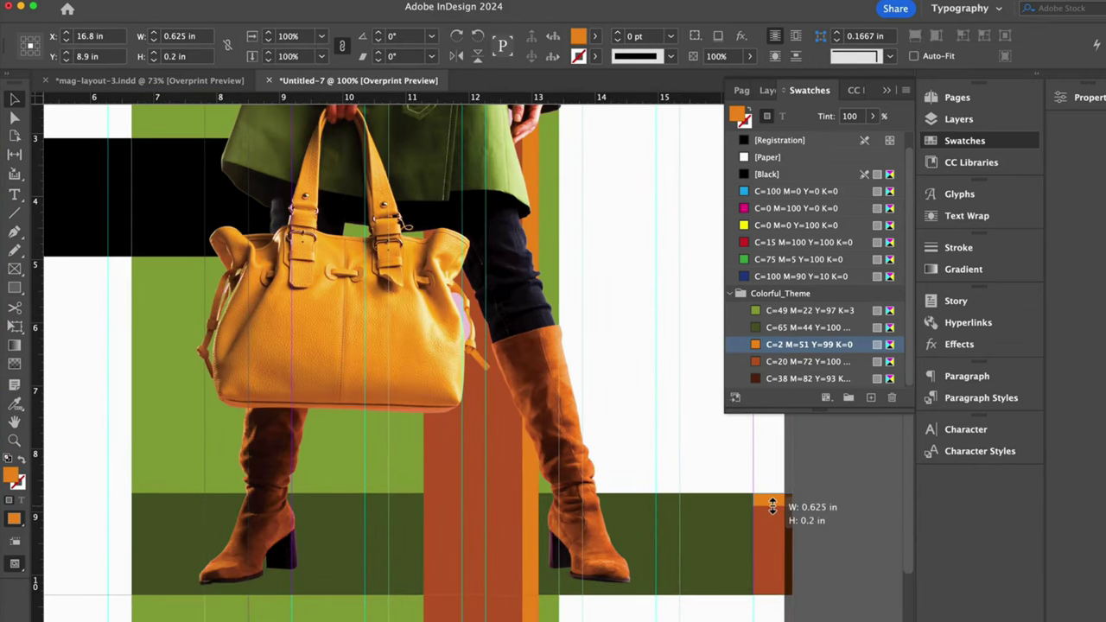
Step: Copy the small orange strip and place the copy at the lower outer corner of the black band
key(super+minus)
key(super+minus)
key(super+c)
key(super+v)
key(super+equal)
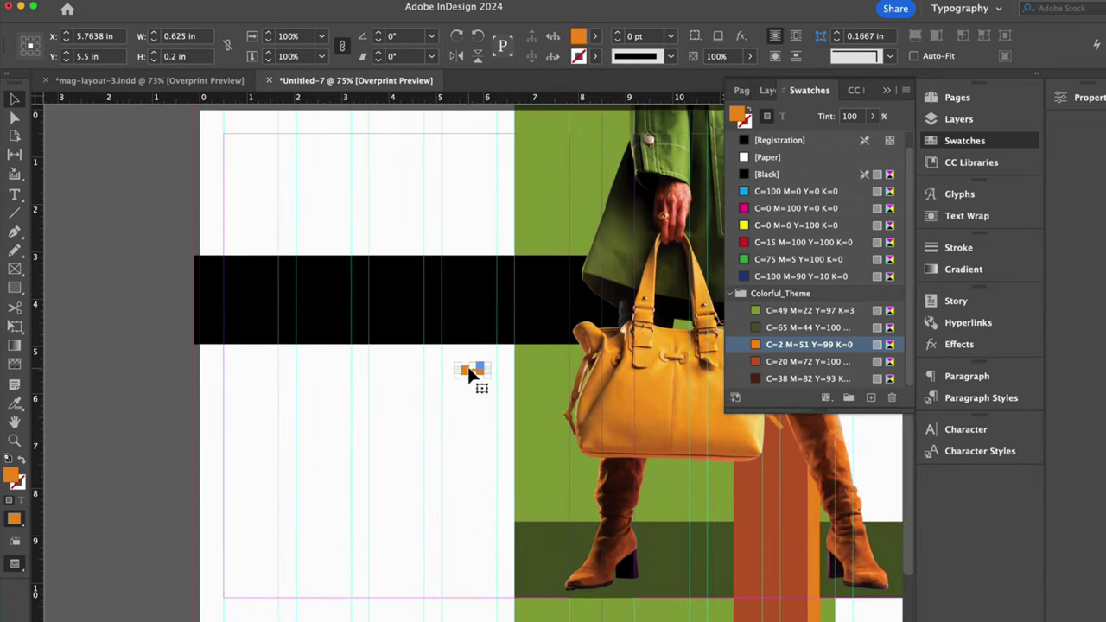
mouse_move(472, 370)
mouse_down()
mouse_move(270, 249)
mouse_move(173, 231)
mouse_move(225, 345)
mouse_up()
Step: Draw a rust block (C=20 M=72 Y=100) about 0.625 by 1.87 in at the black band's outer end, stacked below the orange strip
click(801, 361)
click(14, 98)
drag(167, 232, 205, 346)
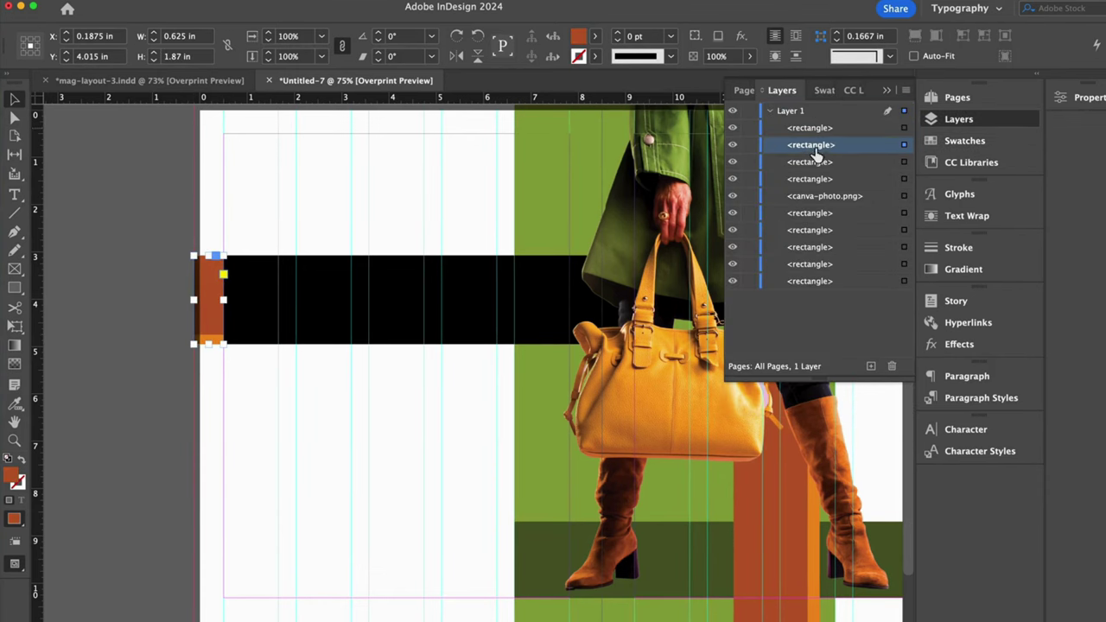
click(370, 467)
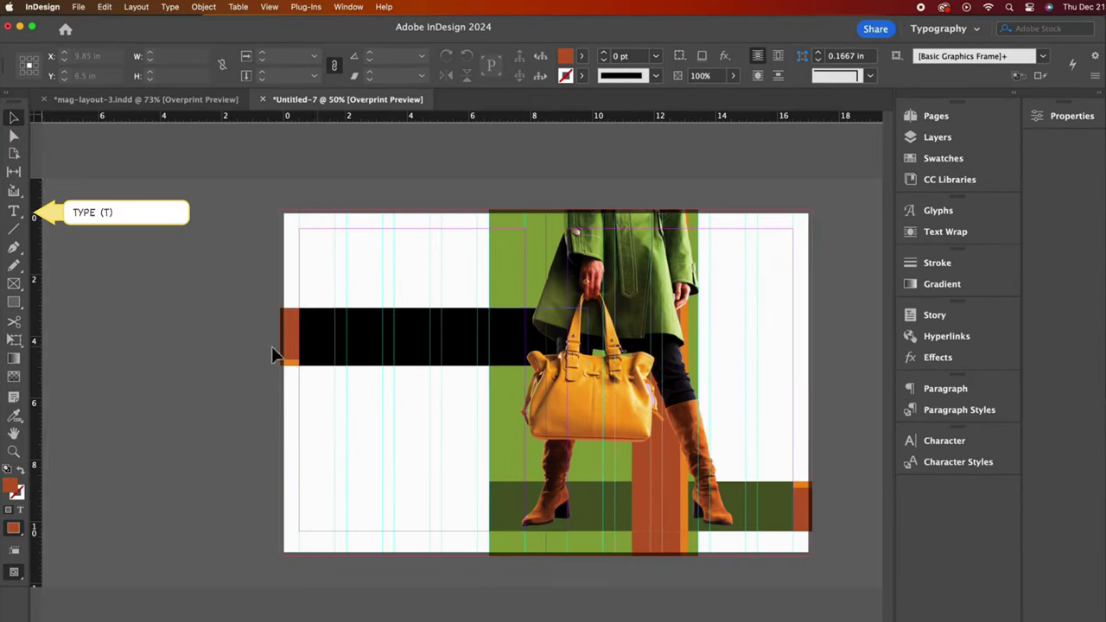
Step: Create a text frame about 5.775 by 5.025 in below the black band, down to the bottom margin, and fill it with placeholder text
click(13, 212)
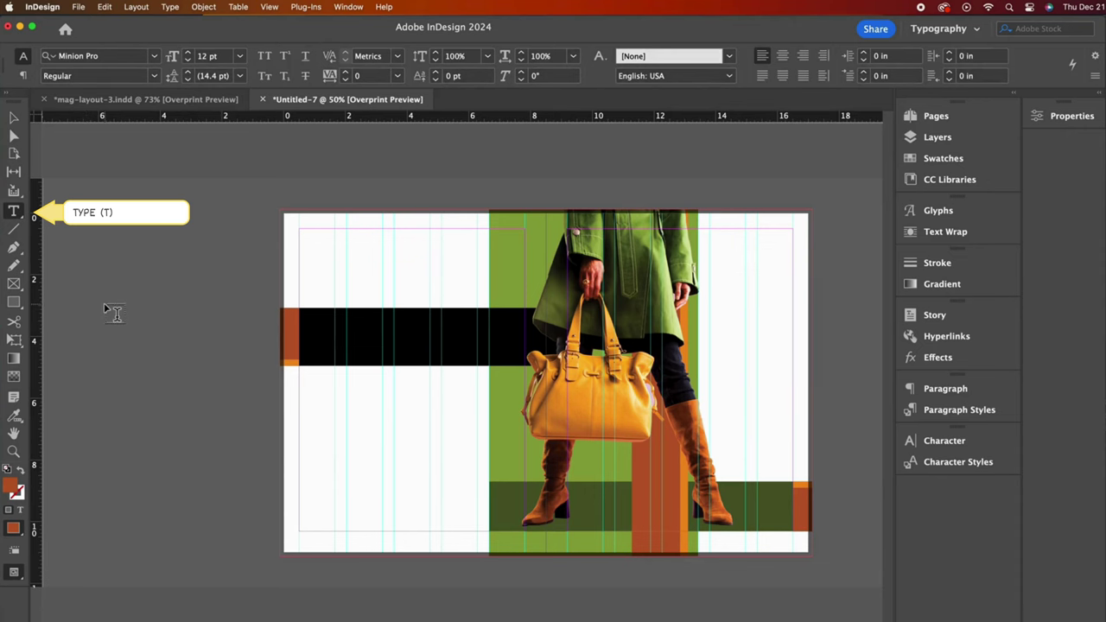
key(super+equal)
scroll(95, 321, down, 2)
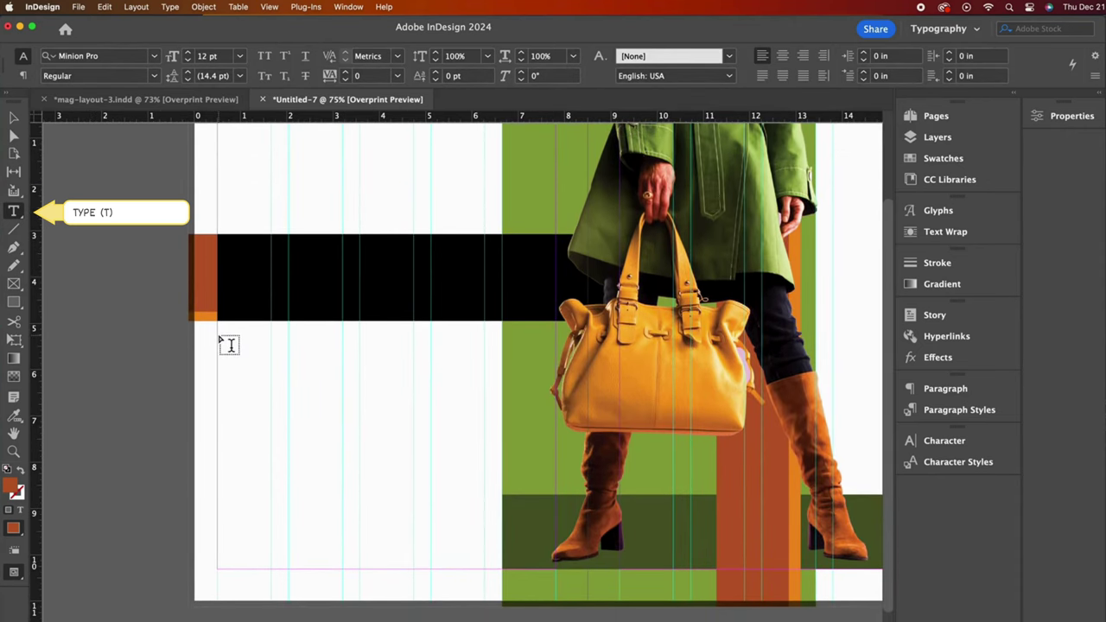
drag(228, 345, 485, 567)
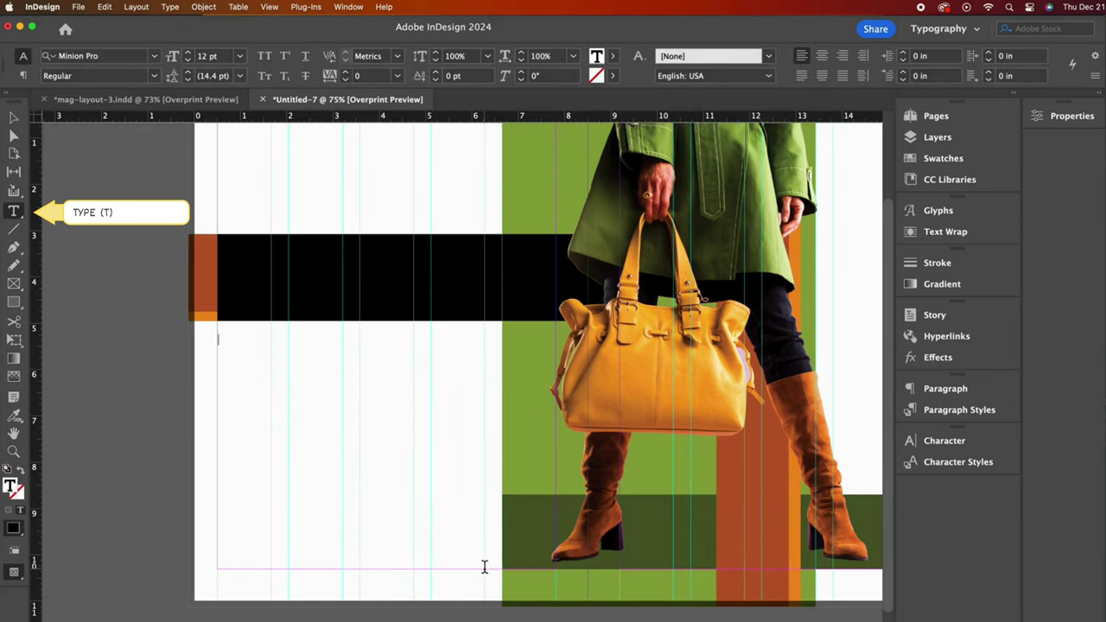
right_click(315, 385)
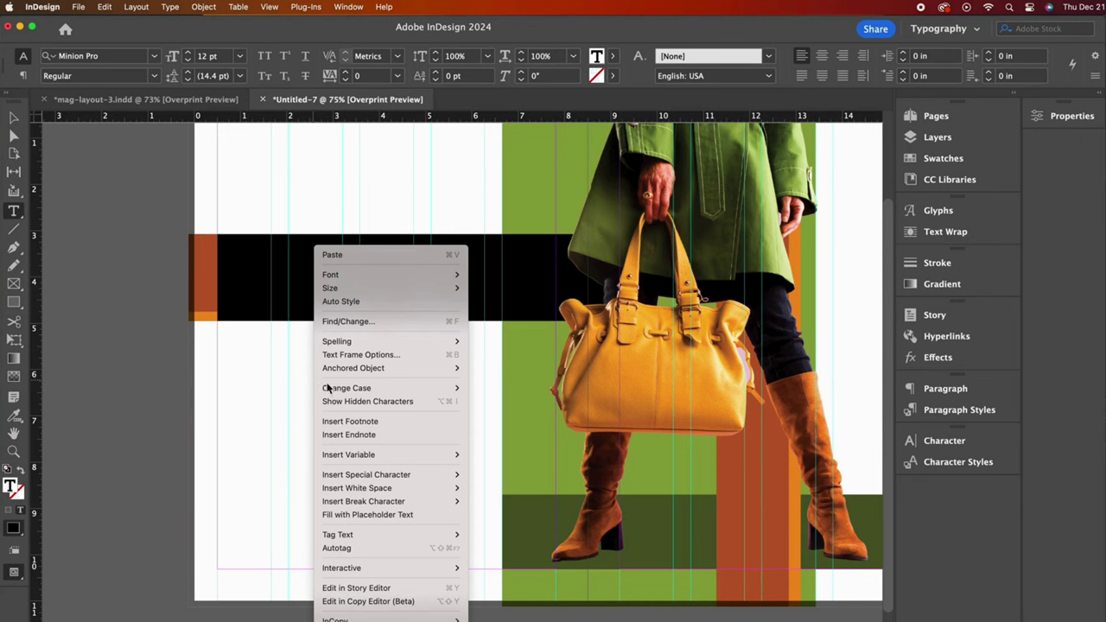
click(411, 515)
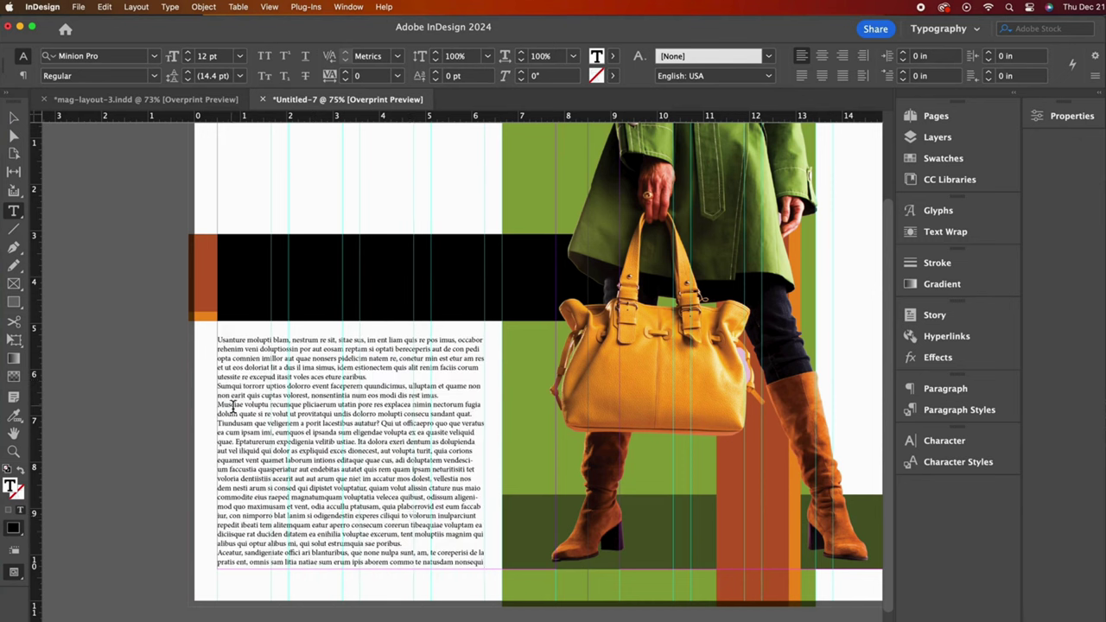
Step: Split the body text frame below the black band into 2 columns with a 0.375 in gutter
click(14, 116)
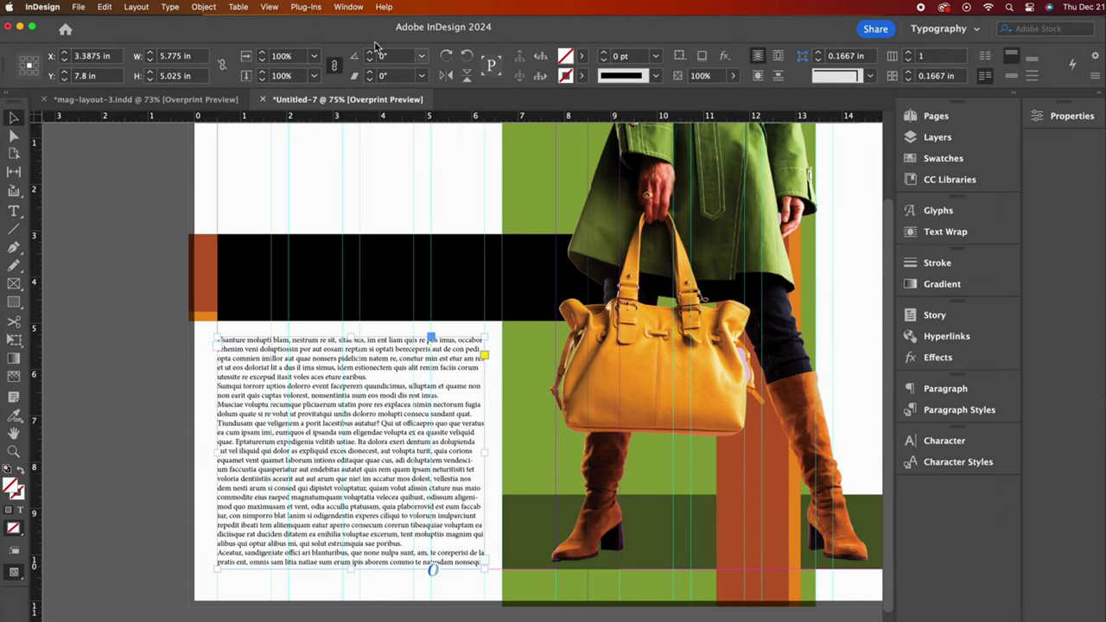
click(206, 7)
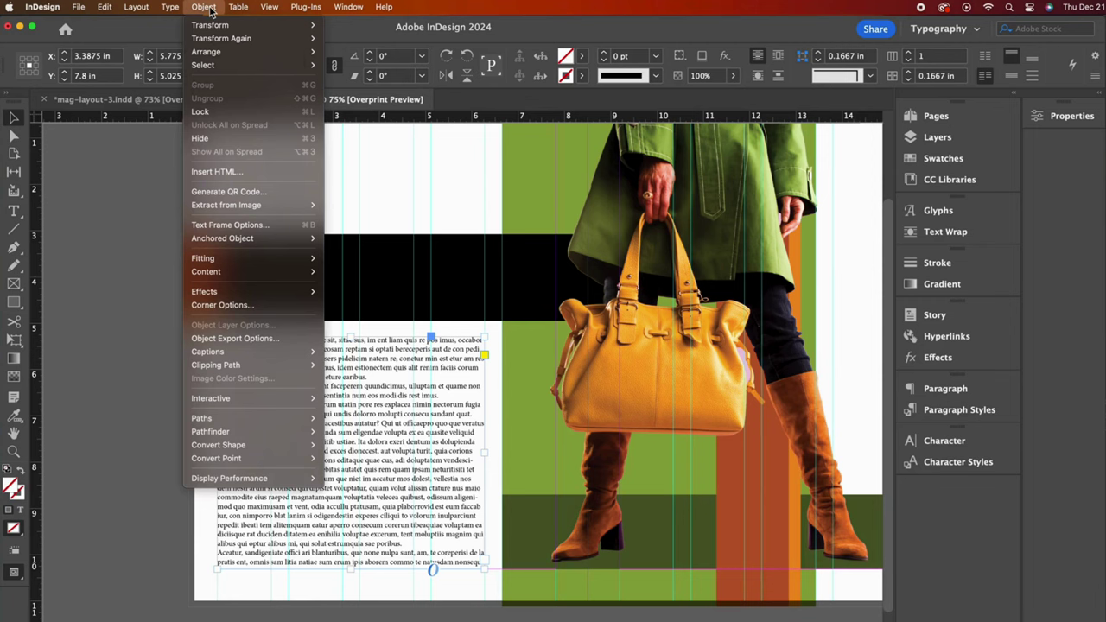
click(255, 226)
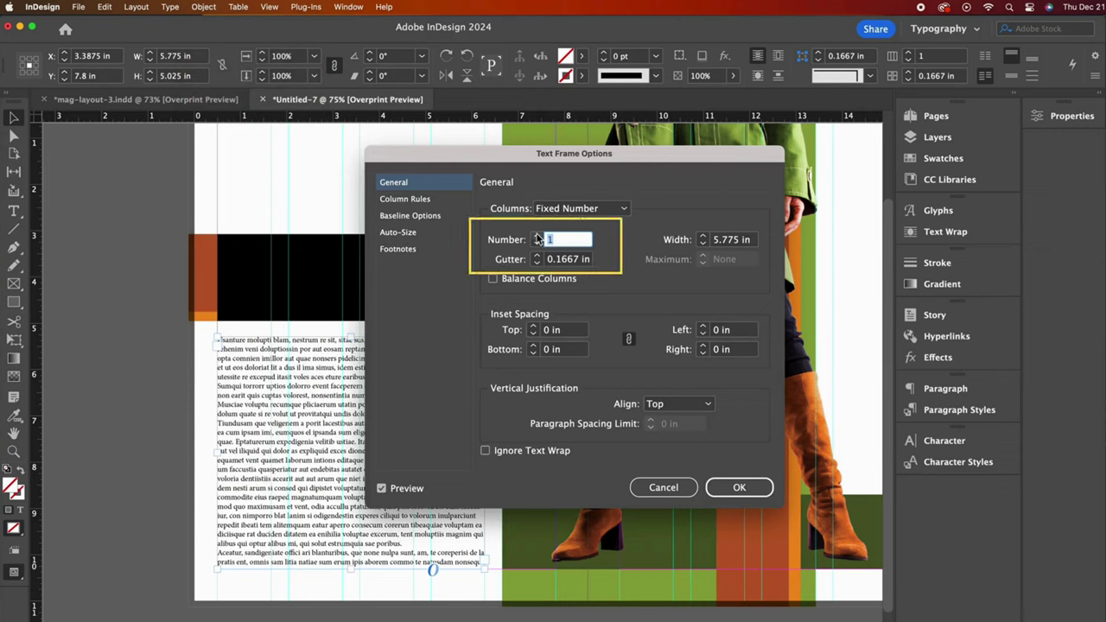
click(537, 237)
click(536, 255)
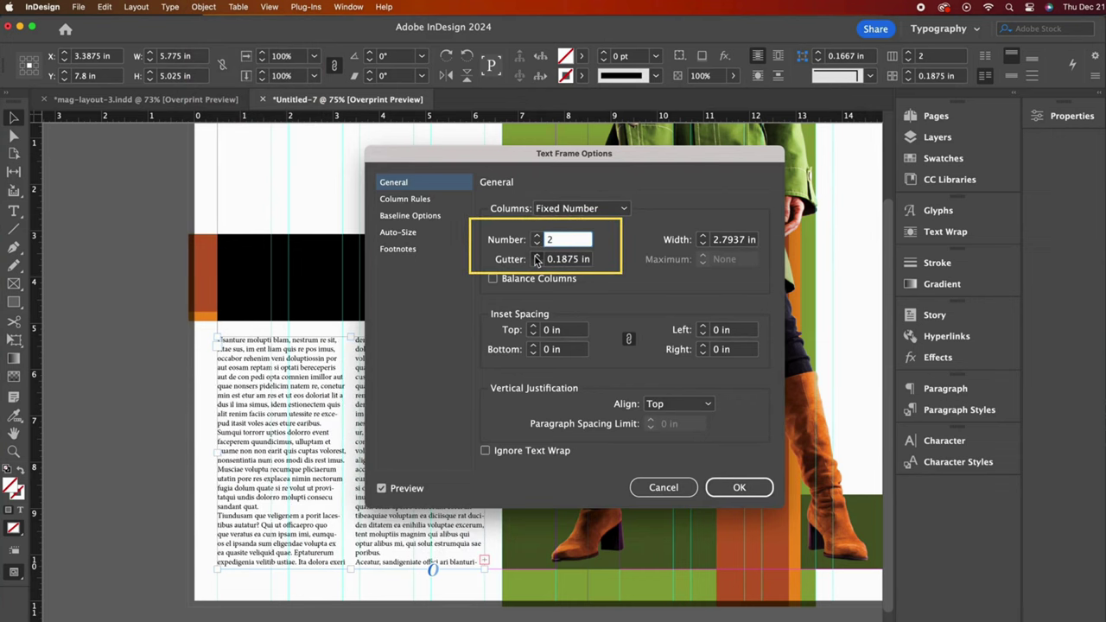
click(537, 255)
click(537, 256)
click(537, 256)
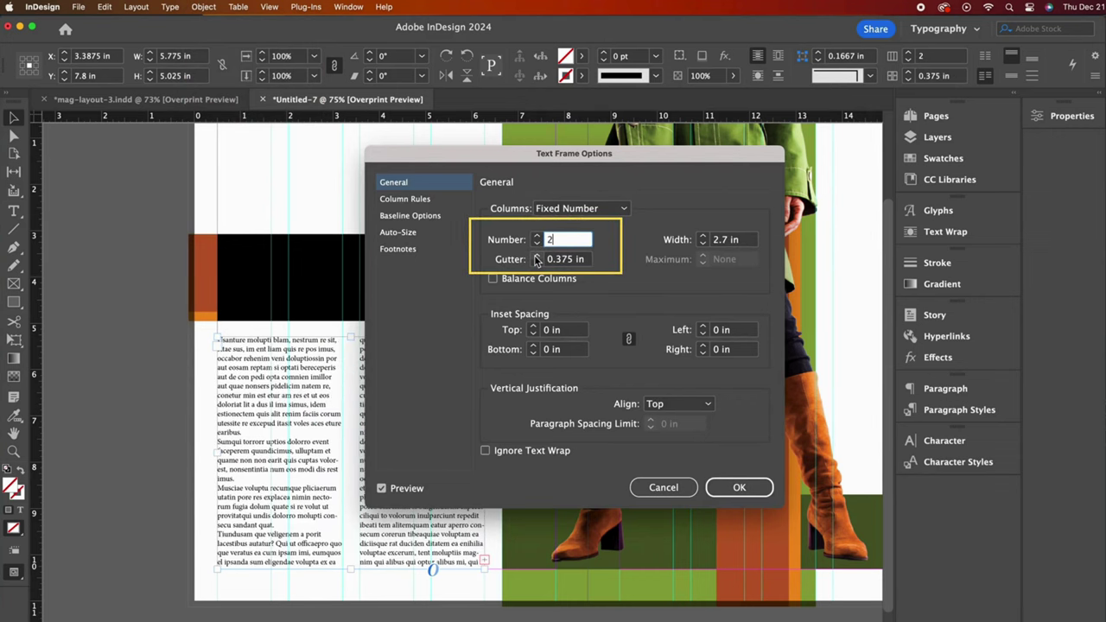
click(737, 489)
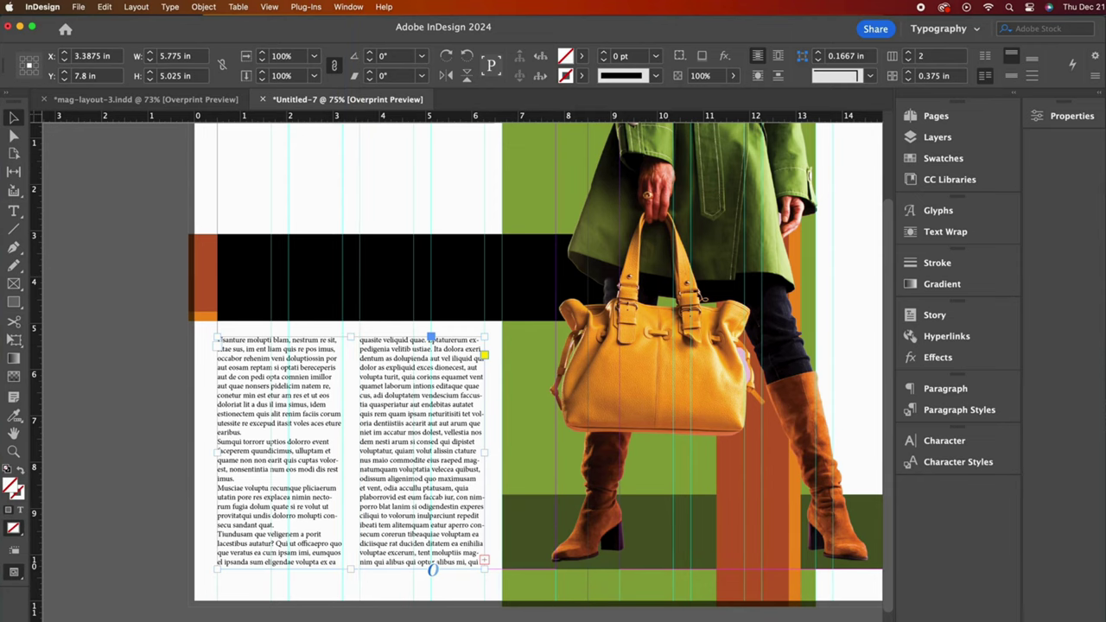
Step: Thread the body frame's overset text into a new frame of 2.7 by 8.2 in along the right page's outer columns, above the dark green band
key(t)
key(super+minus)
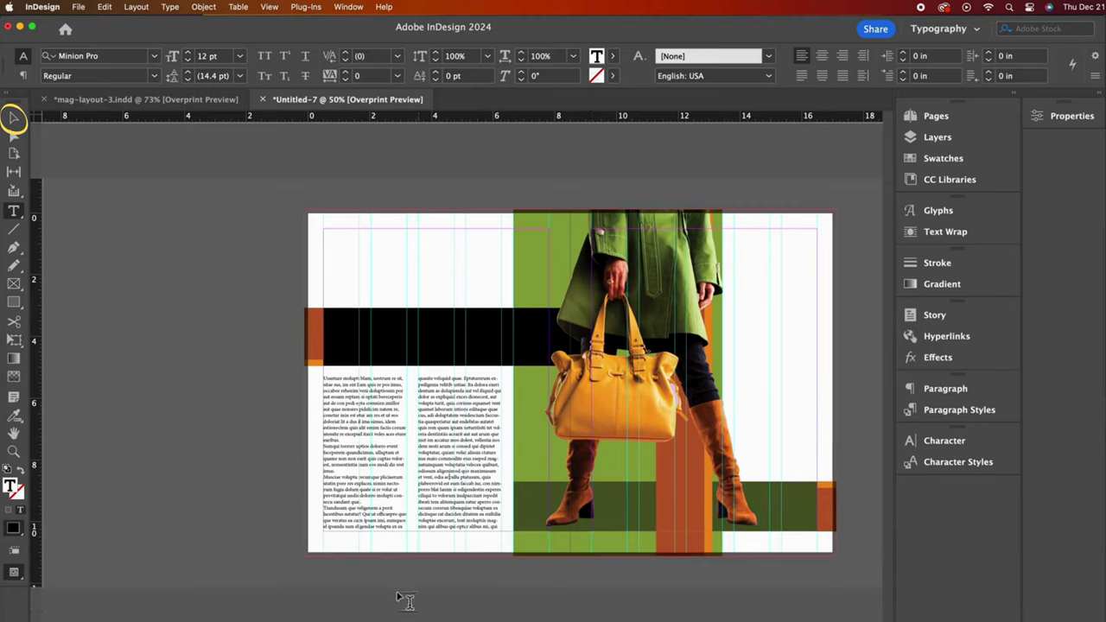
click(13, 119)
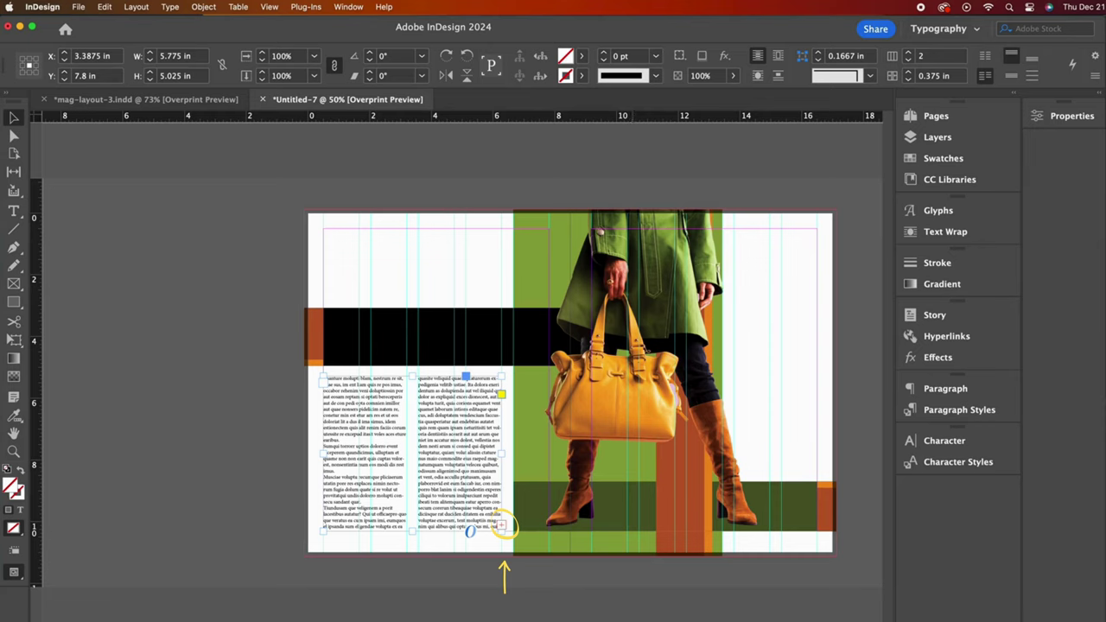
click(502, 524)
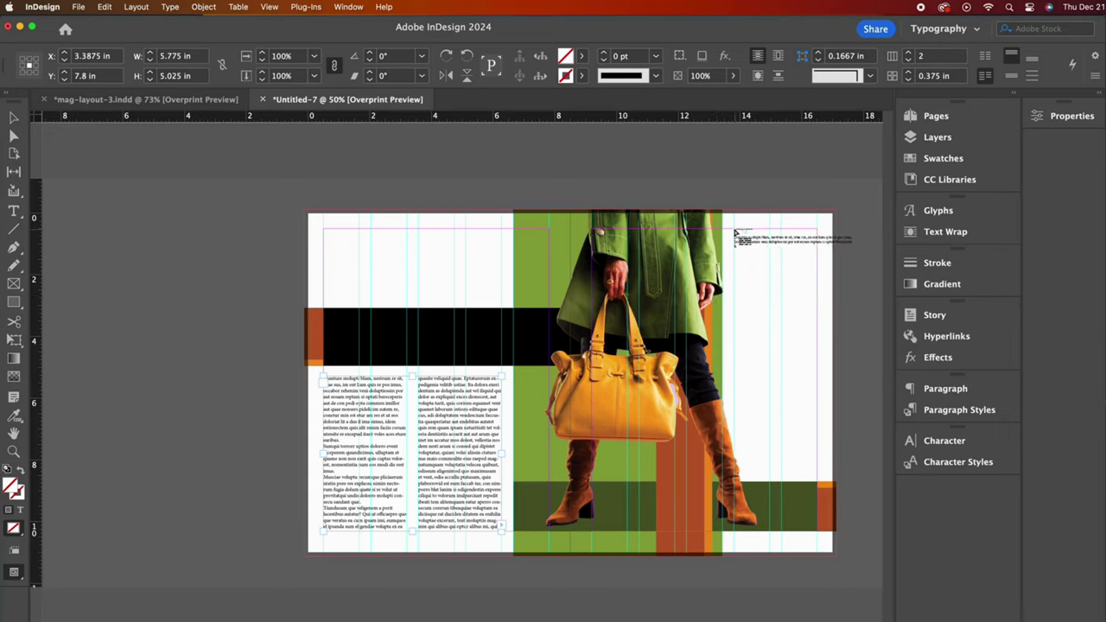
drag(734, 229, 820, 487)
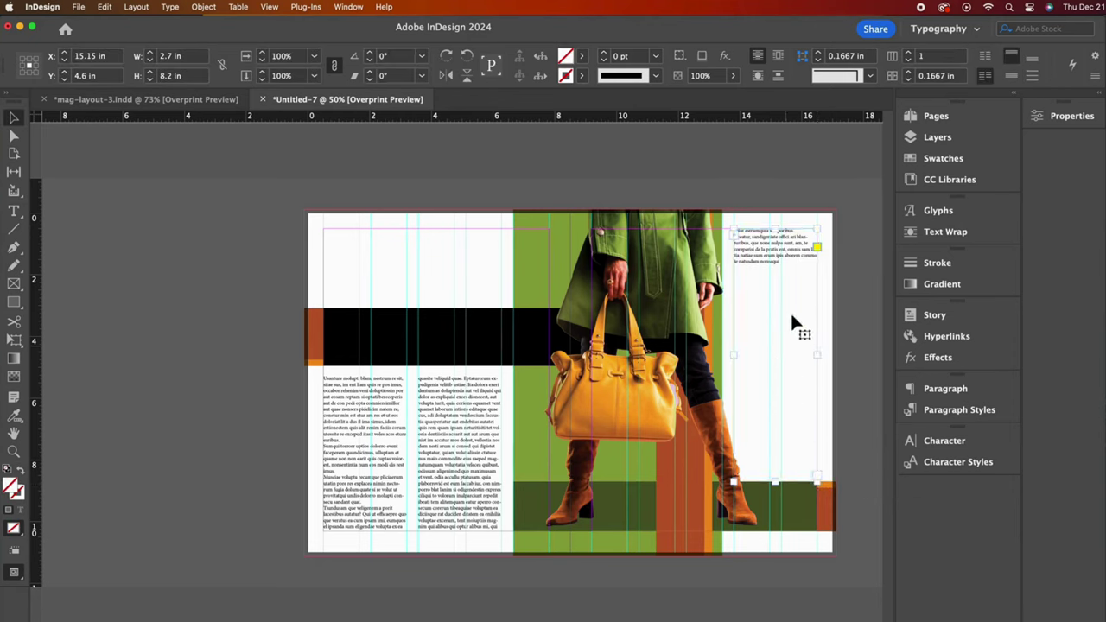
Step: Fill the rest of the right page's text frame with placeholder text
double_click(788, 281)
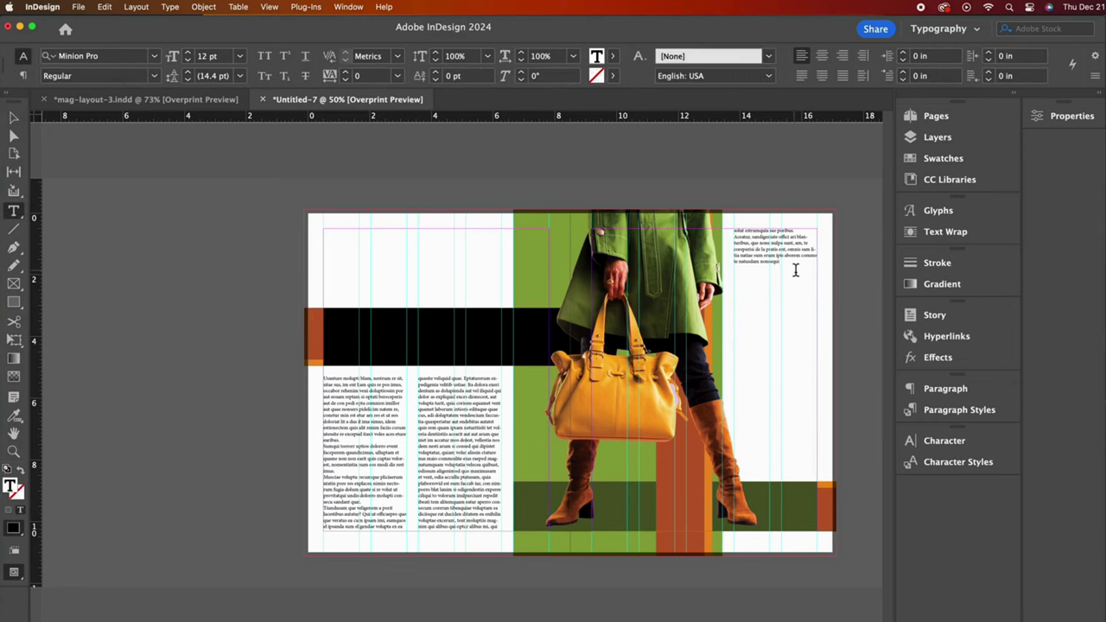
right_click(790, 246)
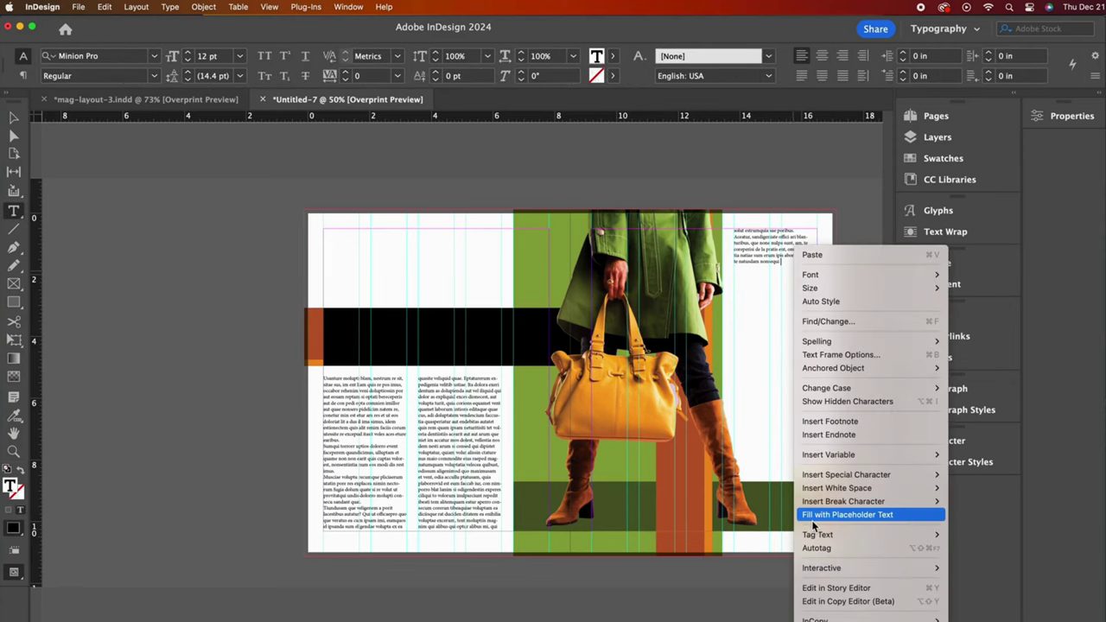
click(865, 516)
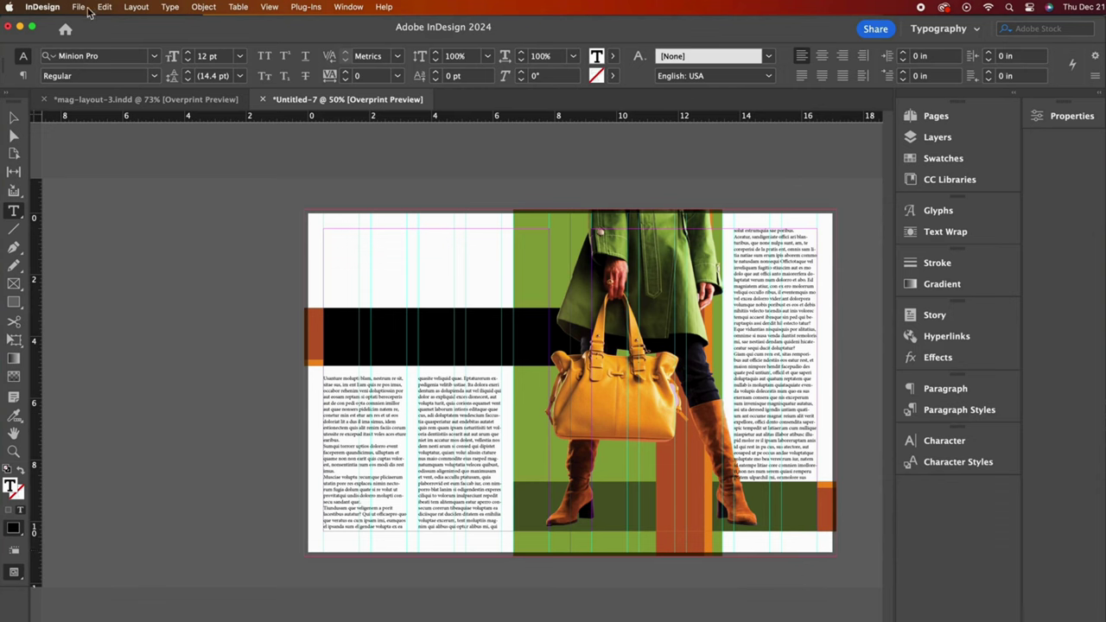
Step: Select all the threaded body text and set its font to Calluna Light
click(462, 467)
key(super+a)
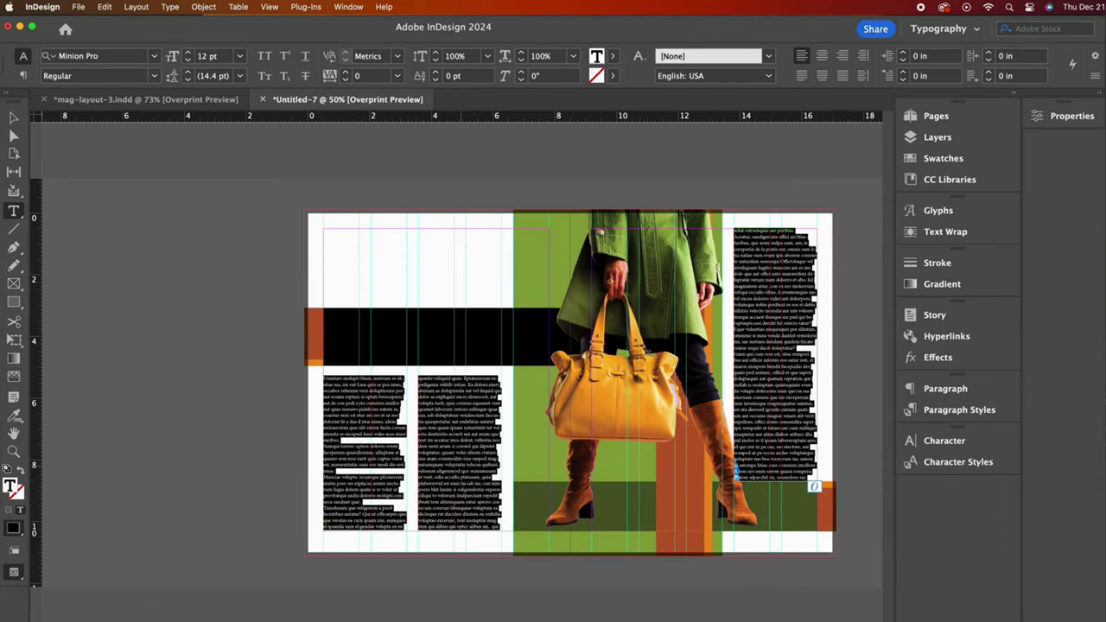
click(354, 8)
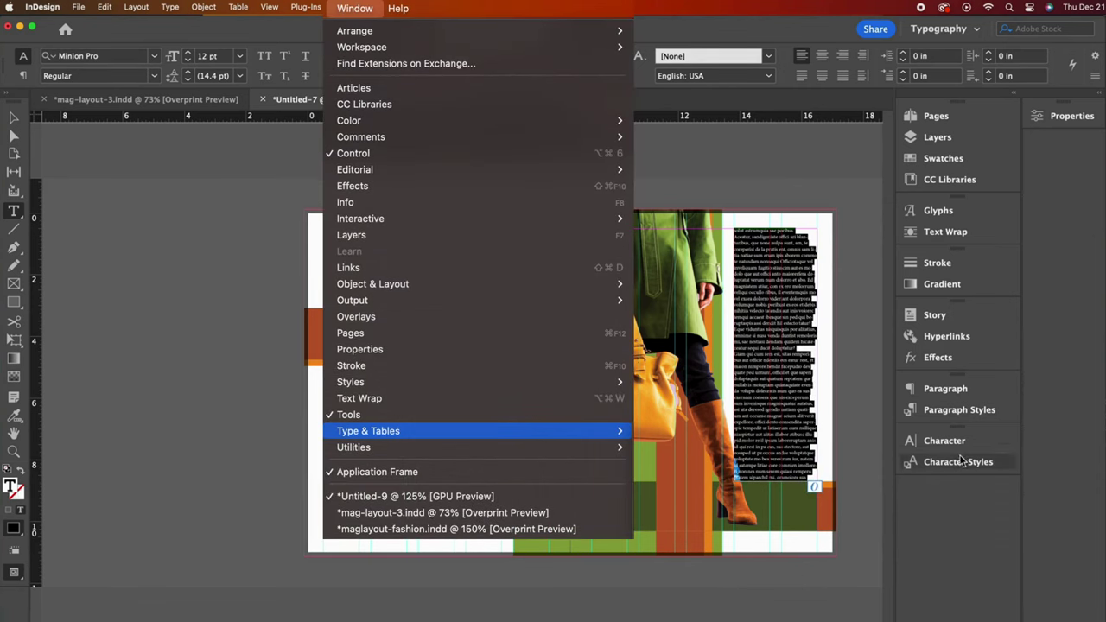
key(super+t)
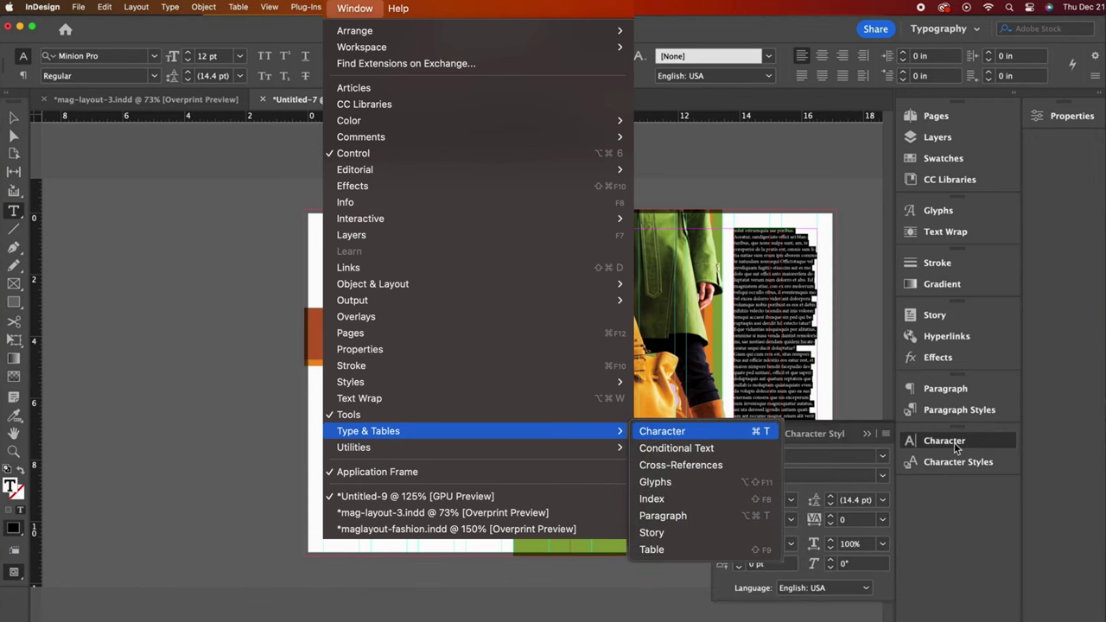
click(882, 456)
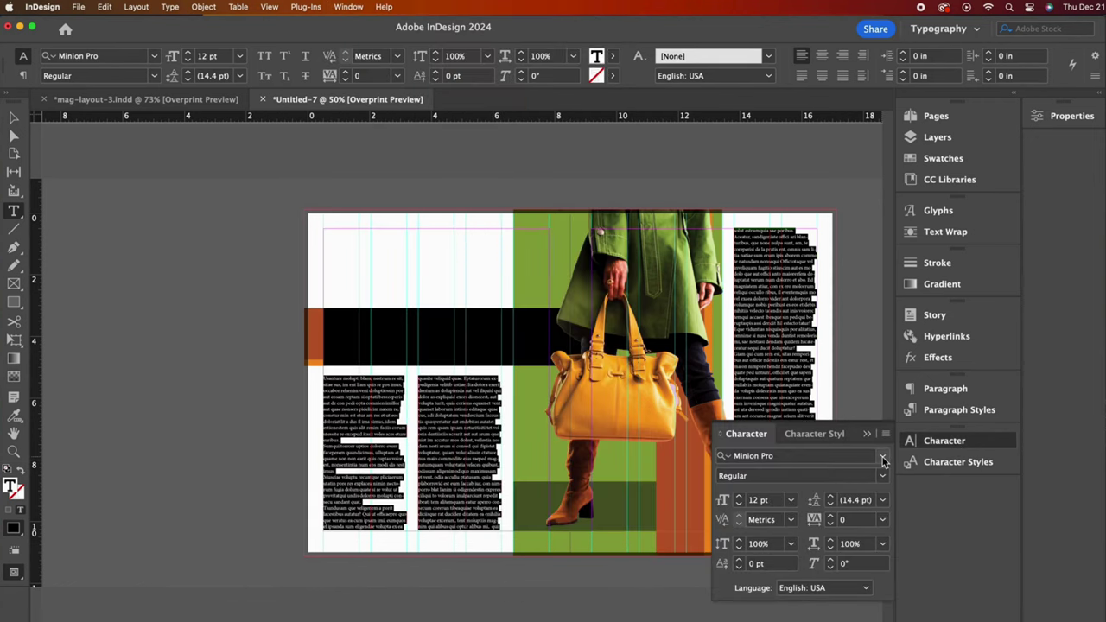
click(881, 456)
click(781, 214)
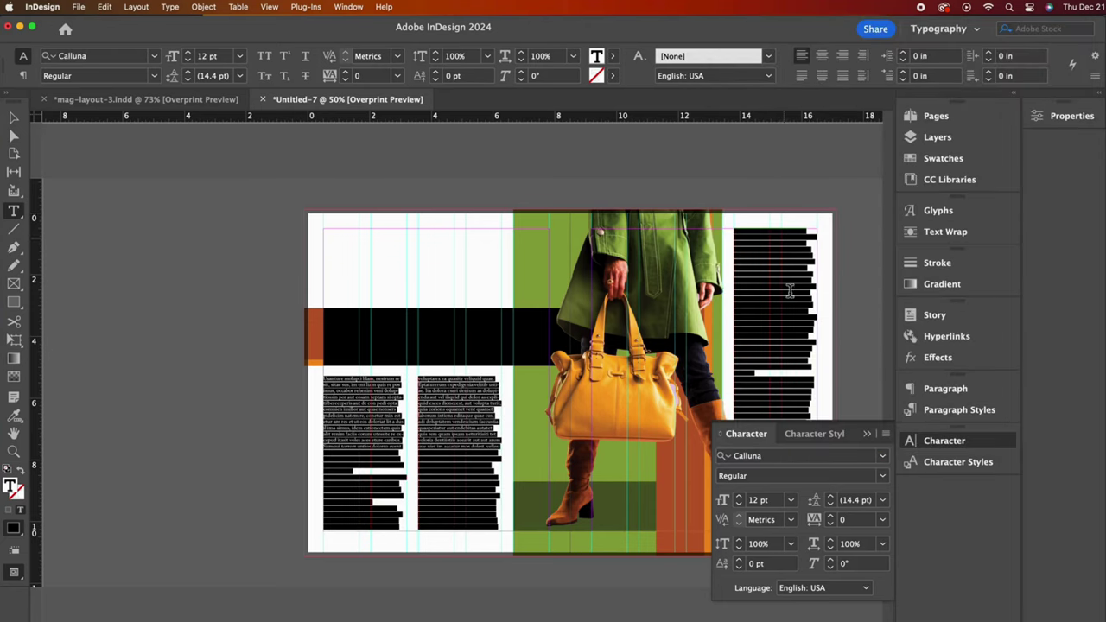
click(882, 476)
click(788, 492)
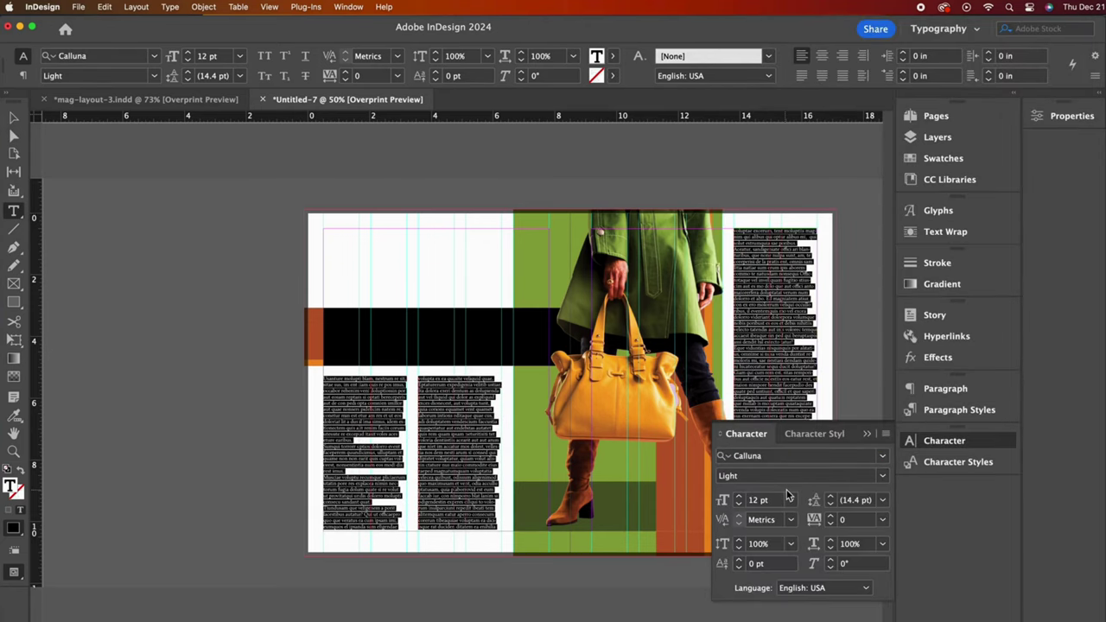
Step: Set the selected body text to 13 pt with 17 pt leading, and deselect it
click(739, 497)
click(830, 497)
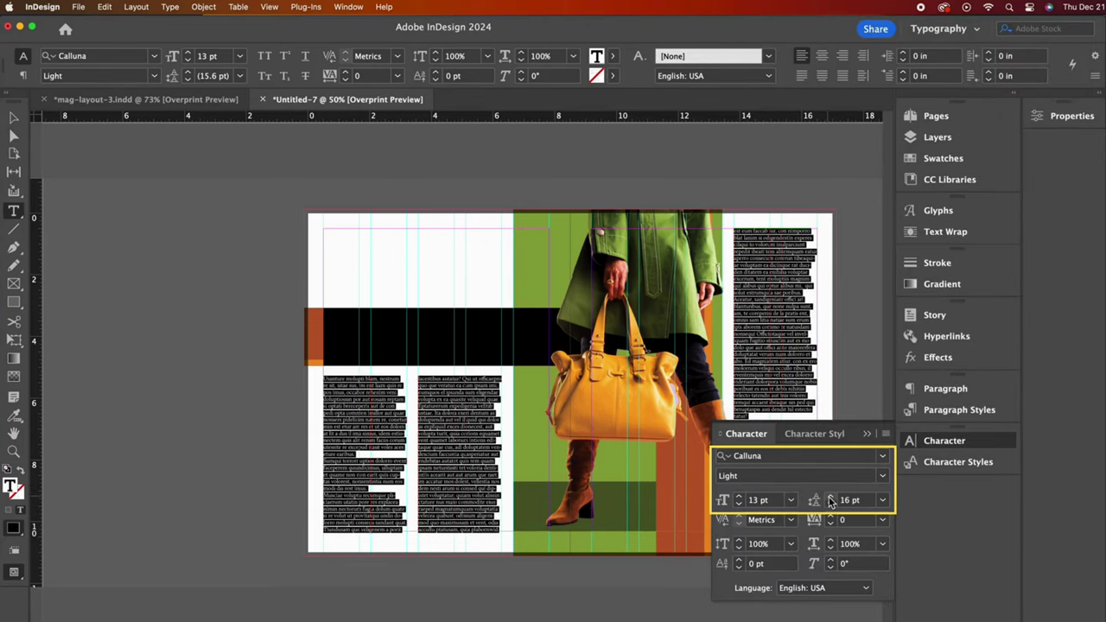
click(831, 497)
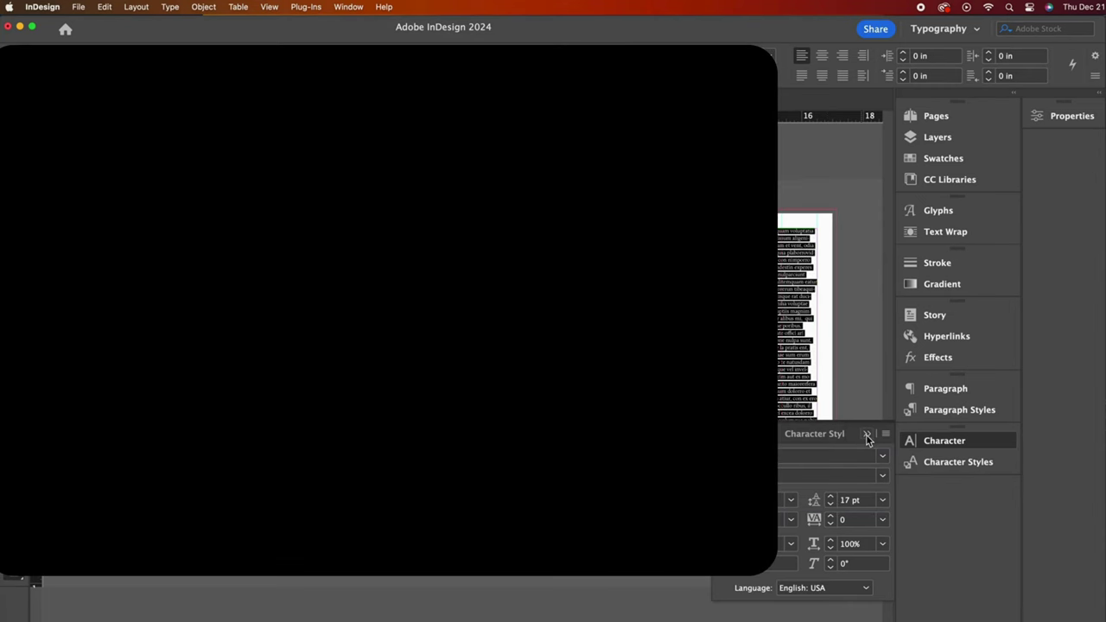
click(868, 435)
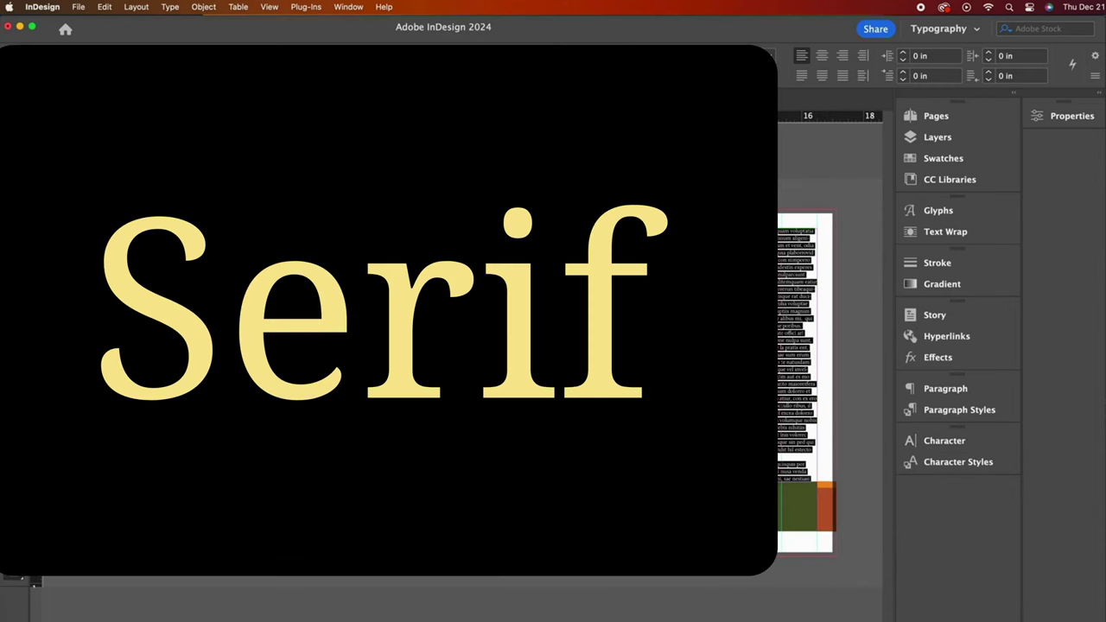
key(Escape)
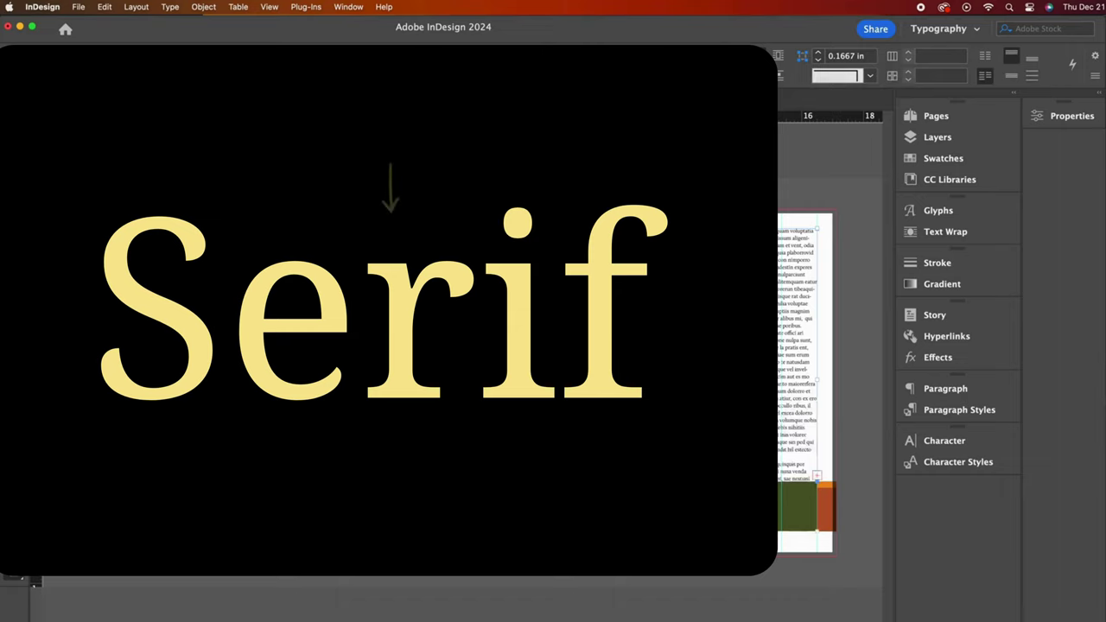
key(super+shift+a)
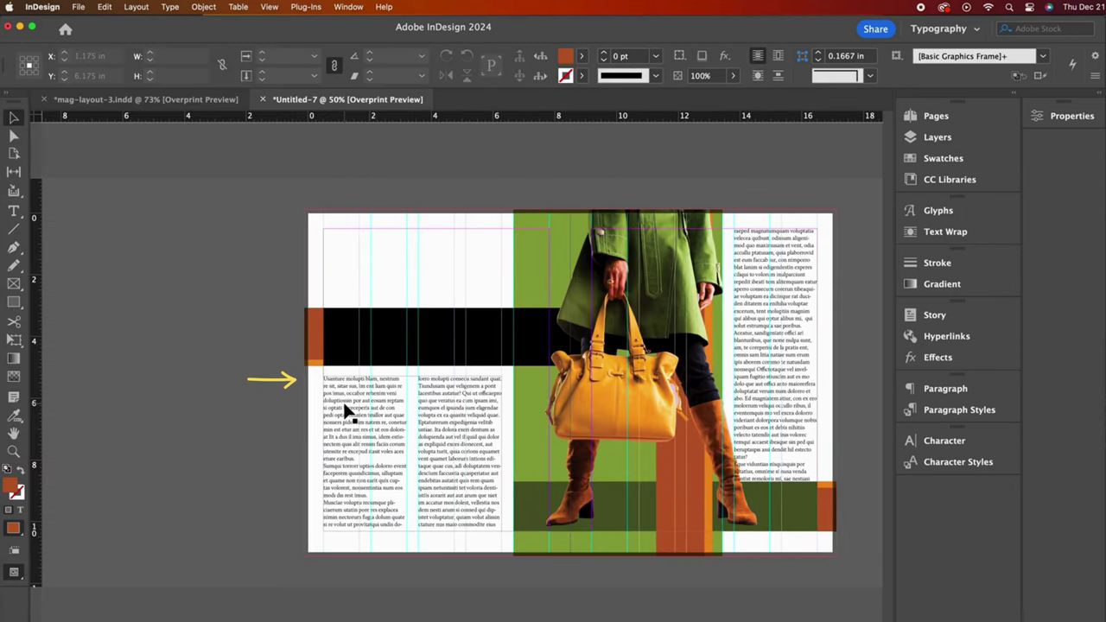
Step: Give the first body paragraph a one-character drop cap 3 lines deep
double_click(345, 404)
click(326, 382)
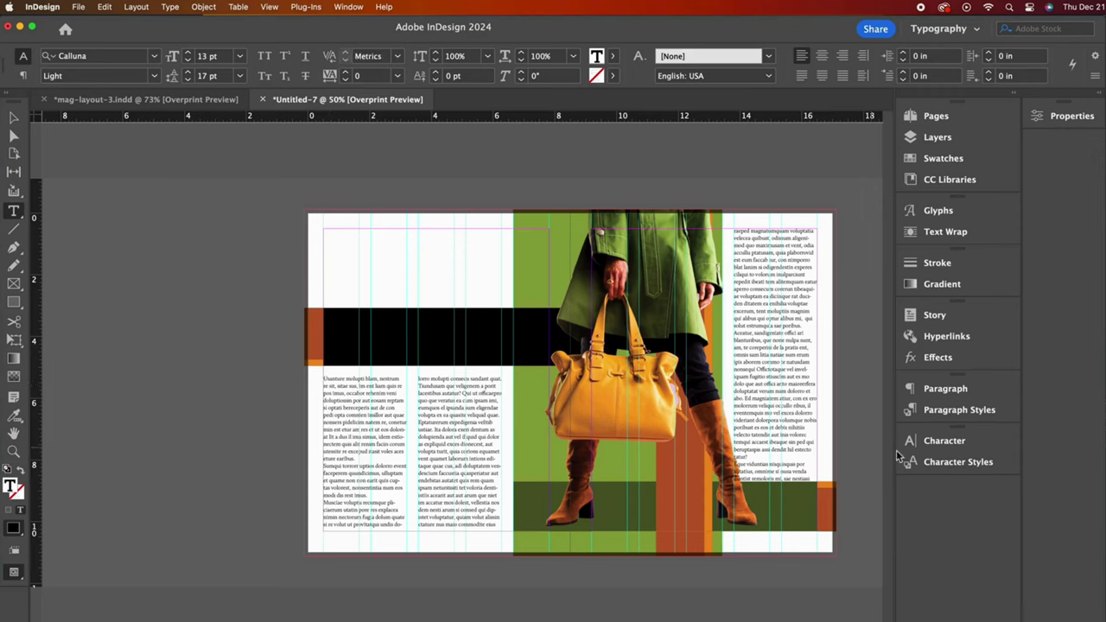
click(945, 389)
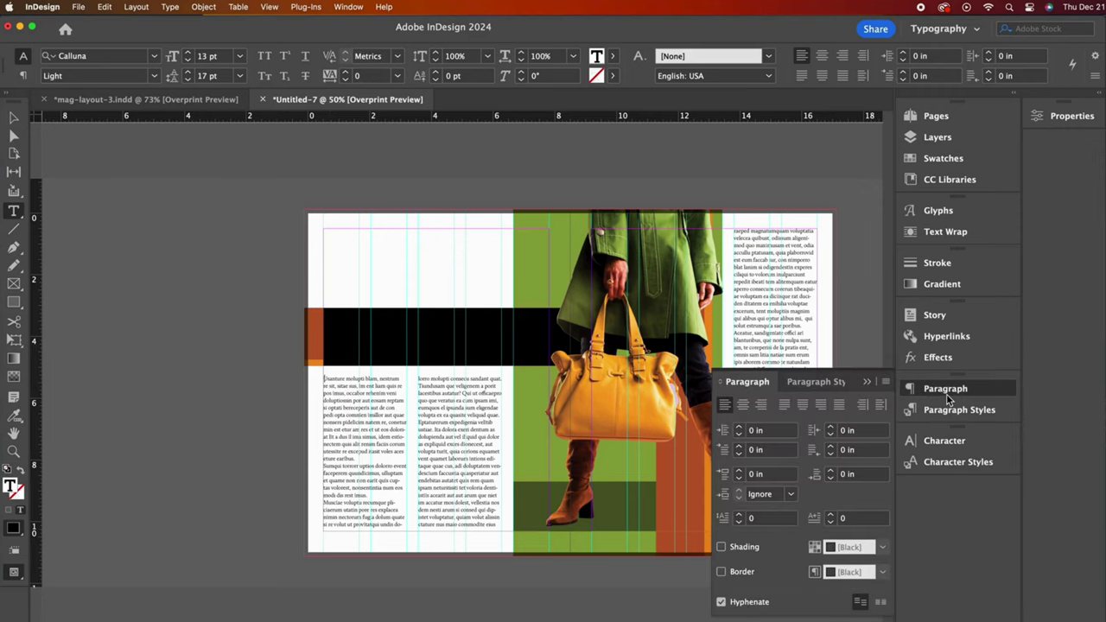
click(739, 516)
click(739, 515)
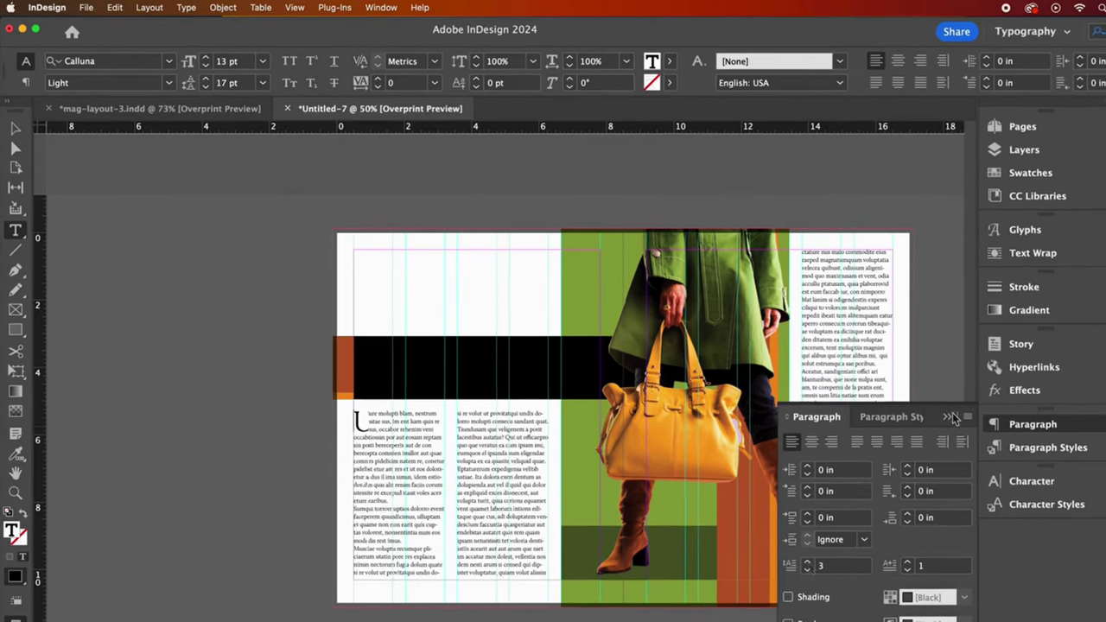
click(867, 381)
click(13, 118)
click(151, 403)
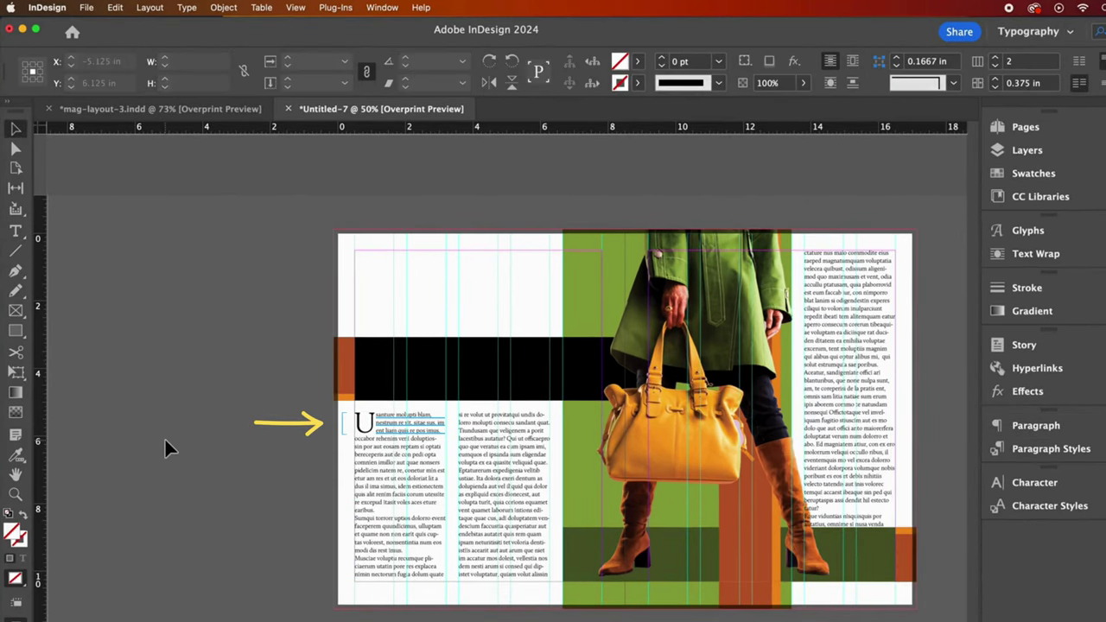
click(167, 448)
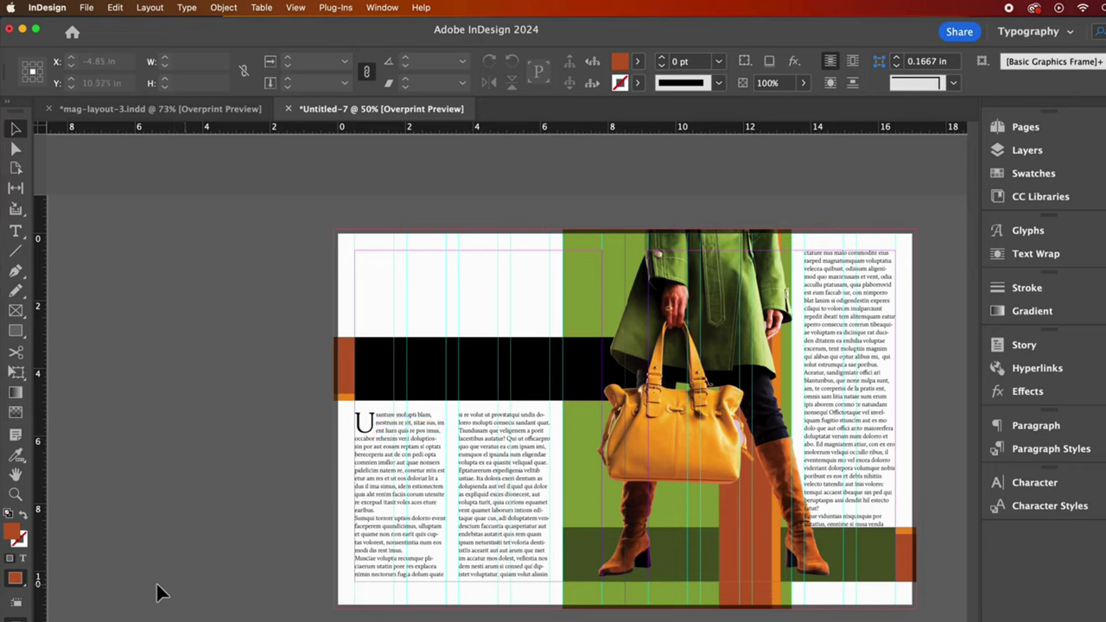
Step: Insert blank lines between several body-text paragraphs on both pages, and deselect the text
key(t)
click(391, 510)
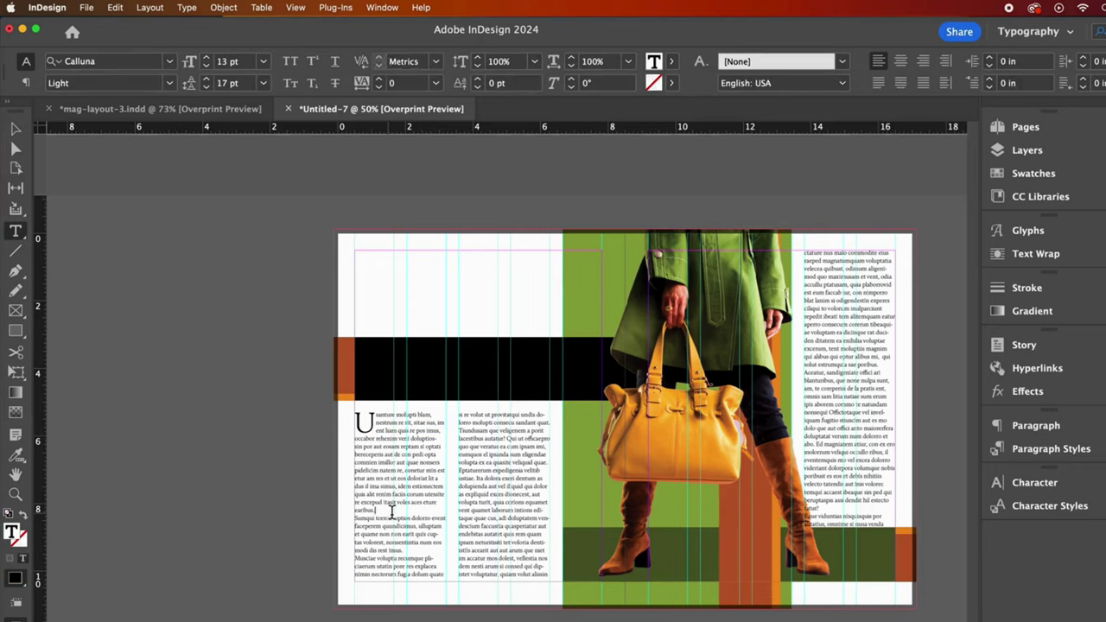
key(Return)
key(Return)
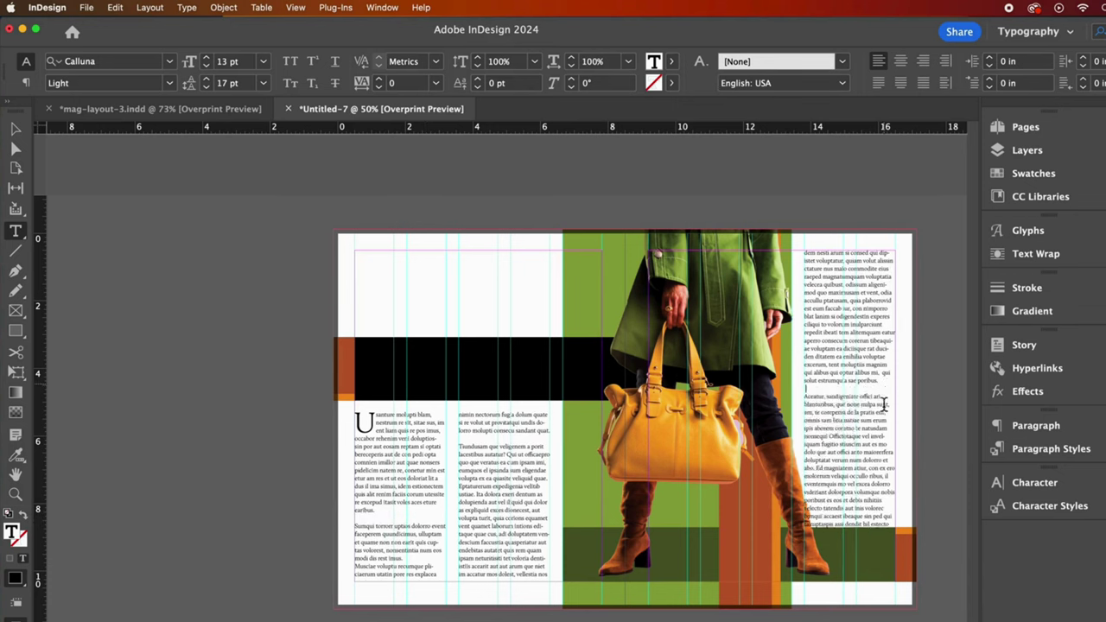
key(super+shift+a)
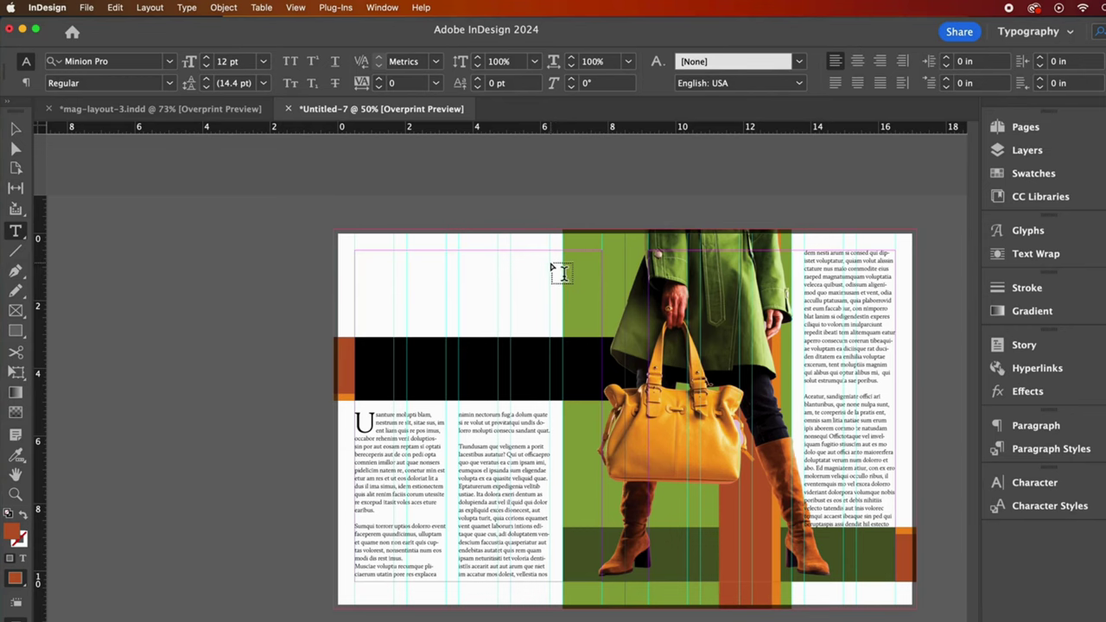
Step: Draw a text frame about 5.775 by 1.6 in above the black band, paste the headline text into it and right-align it
drag(550, 262, 356, 317)
key(super+v)
click(18, 133)
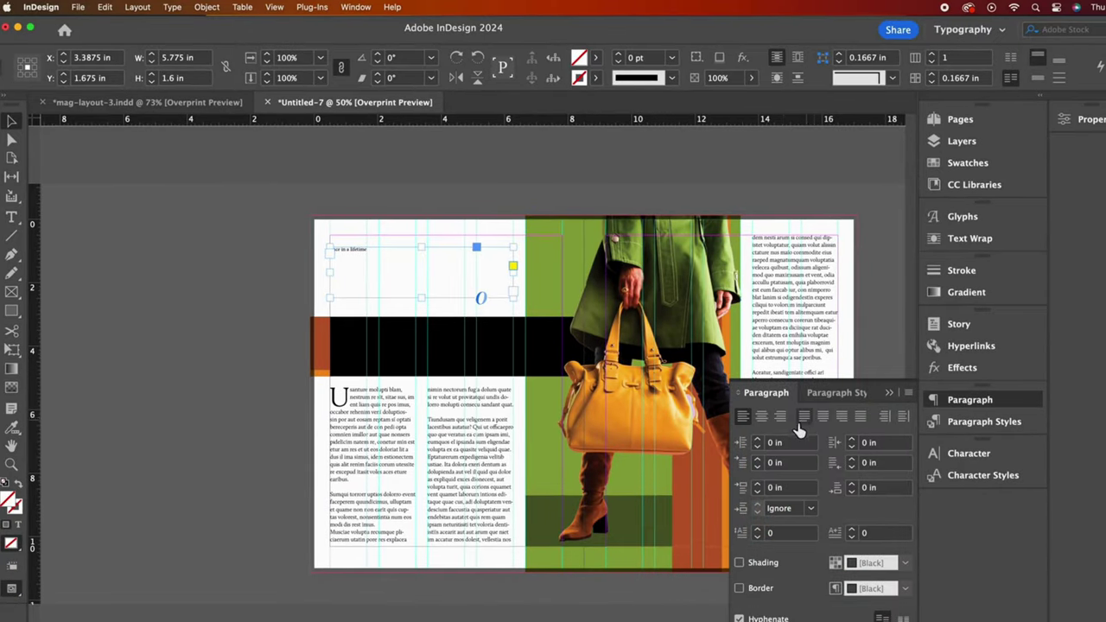
click(835, 445)
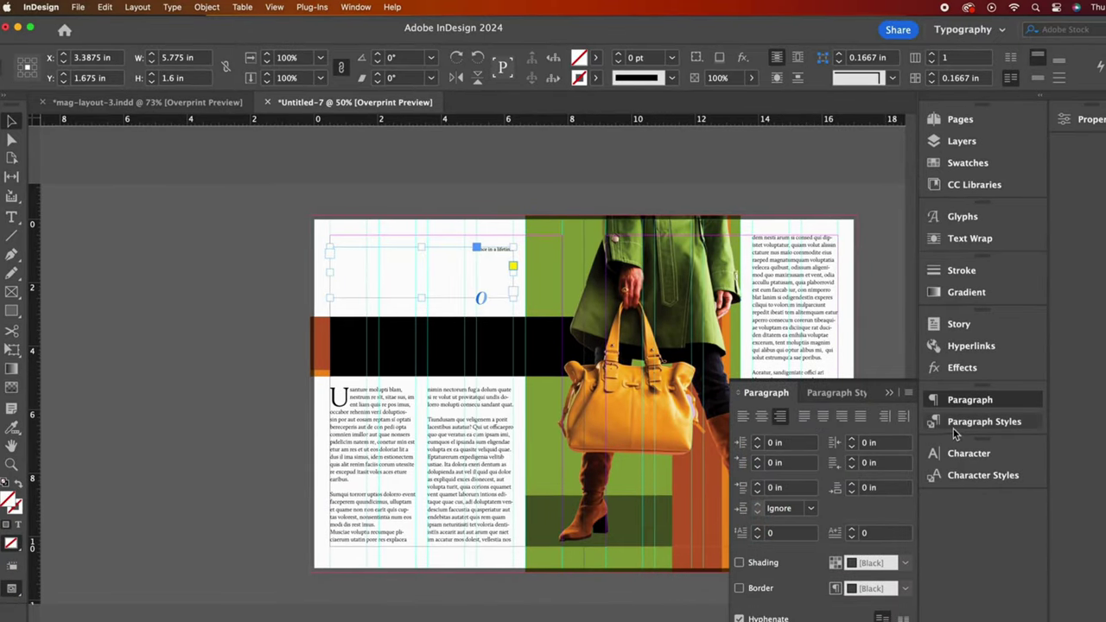
Step: Set the headline text to Avenir Book at 64 pt
click(966, 456)
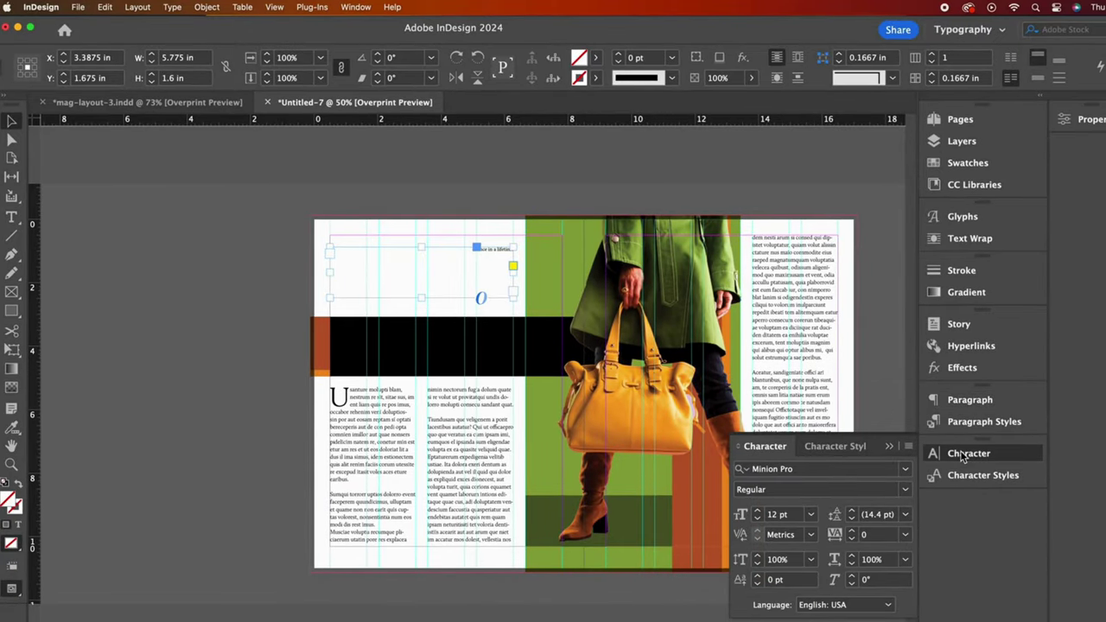
scroll(867, 213, up, 15)
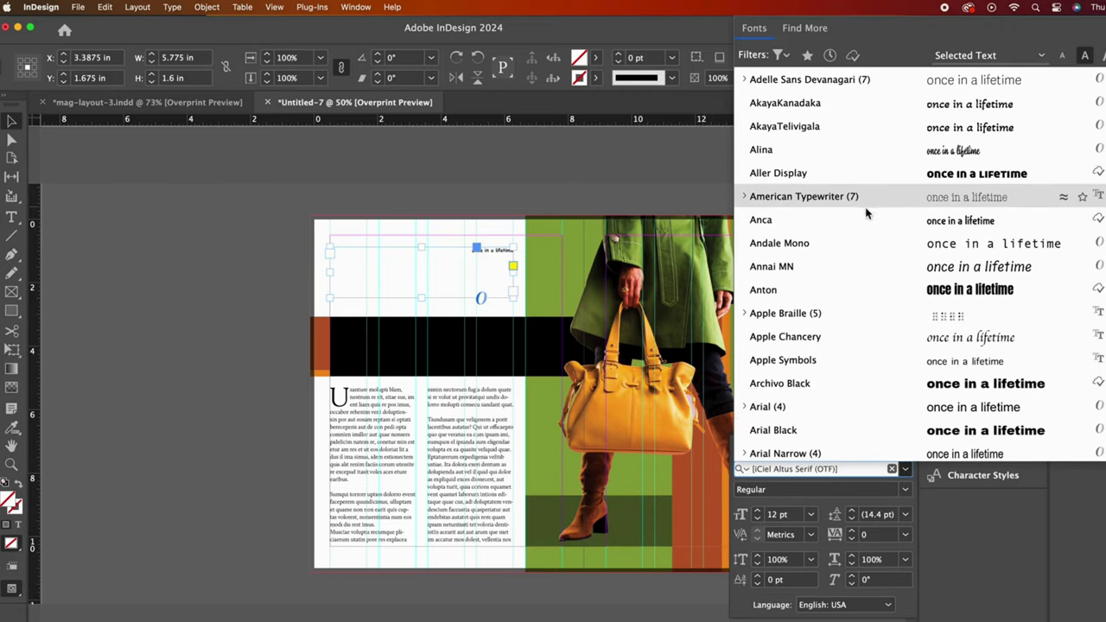
click(819, 103)
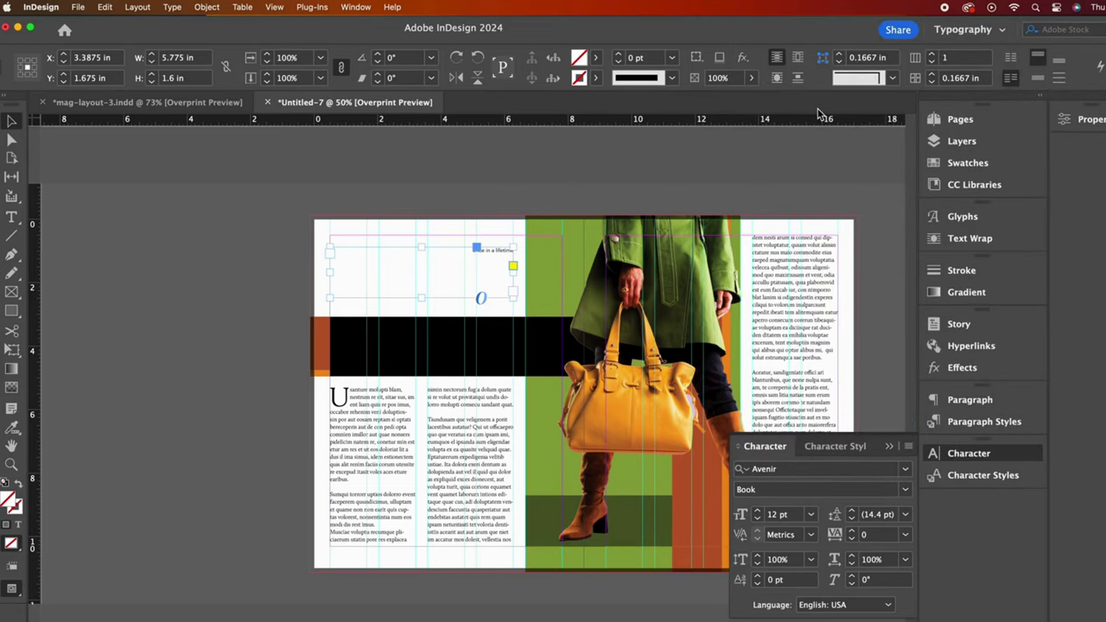
click(786, 514)
text(64)
key(Return)
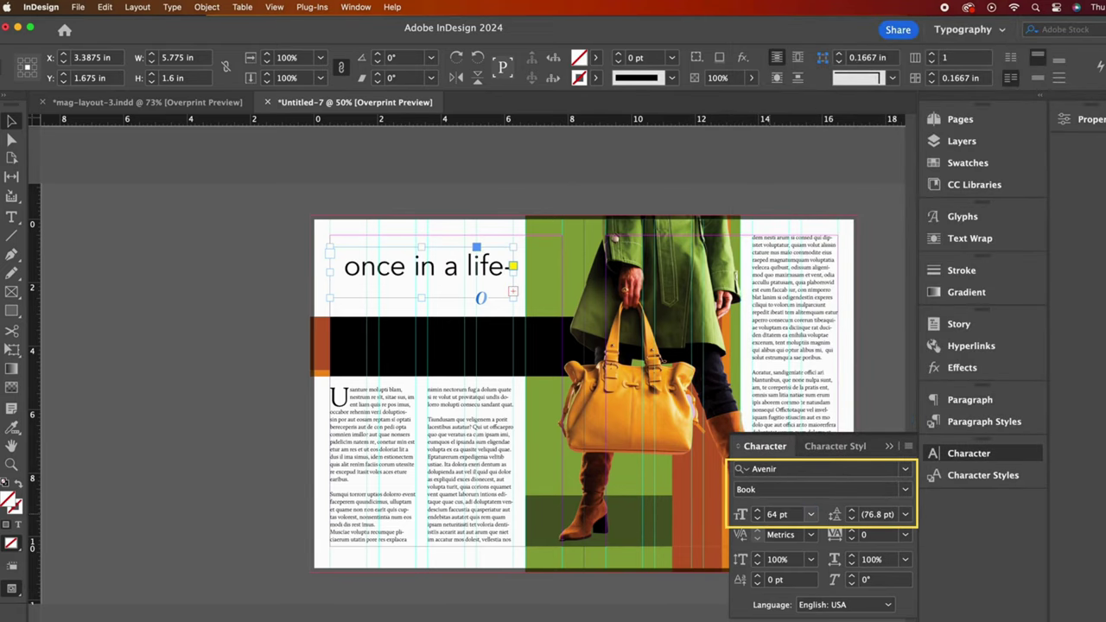
Step: Set the headline's leading to 60 pt and extend its frame upward to a height of about 1.75 in
click(851, 510)
click(905, 514)
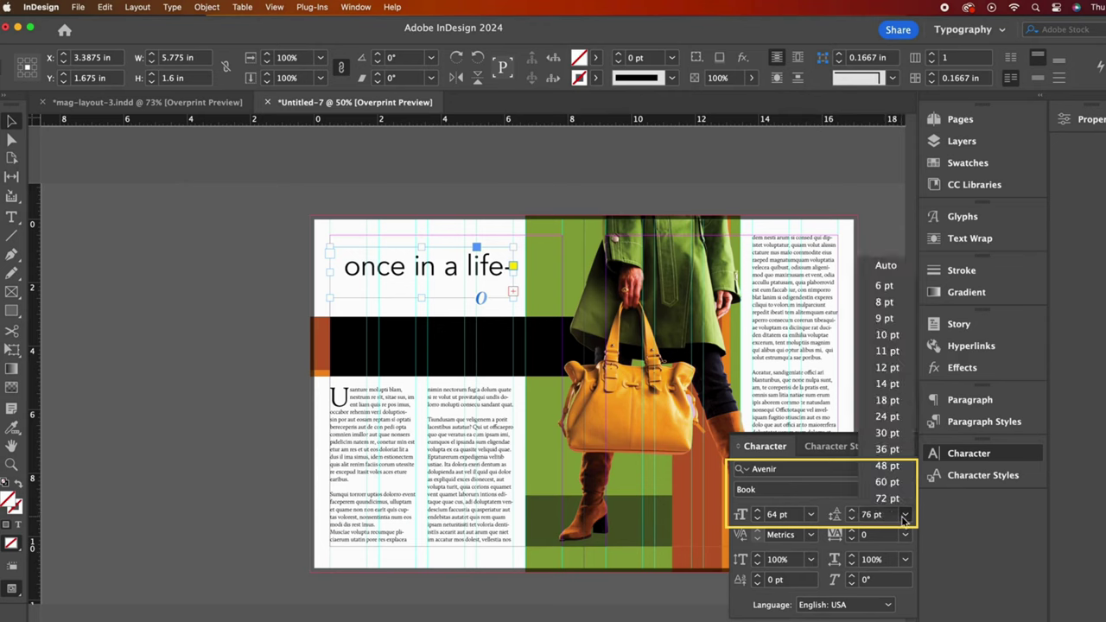
click(895, 437)
drag(421, 247, 422, 241)
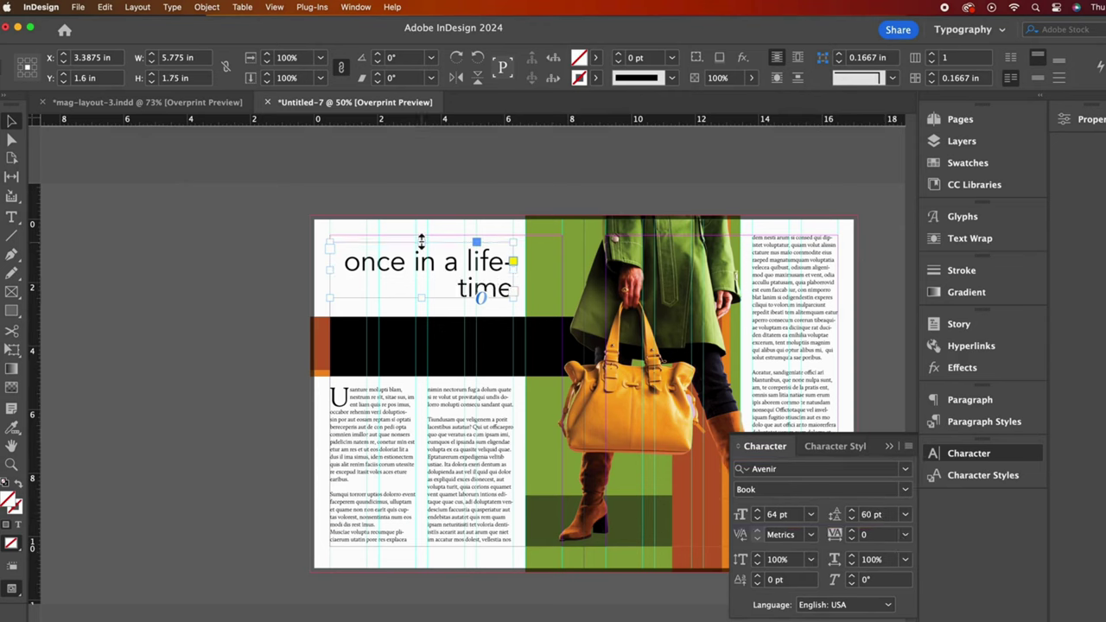
Step: Convert the headline to uppercase and change its font style to Medium
click(170, 9)
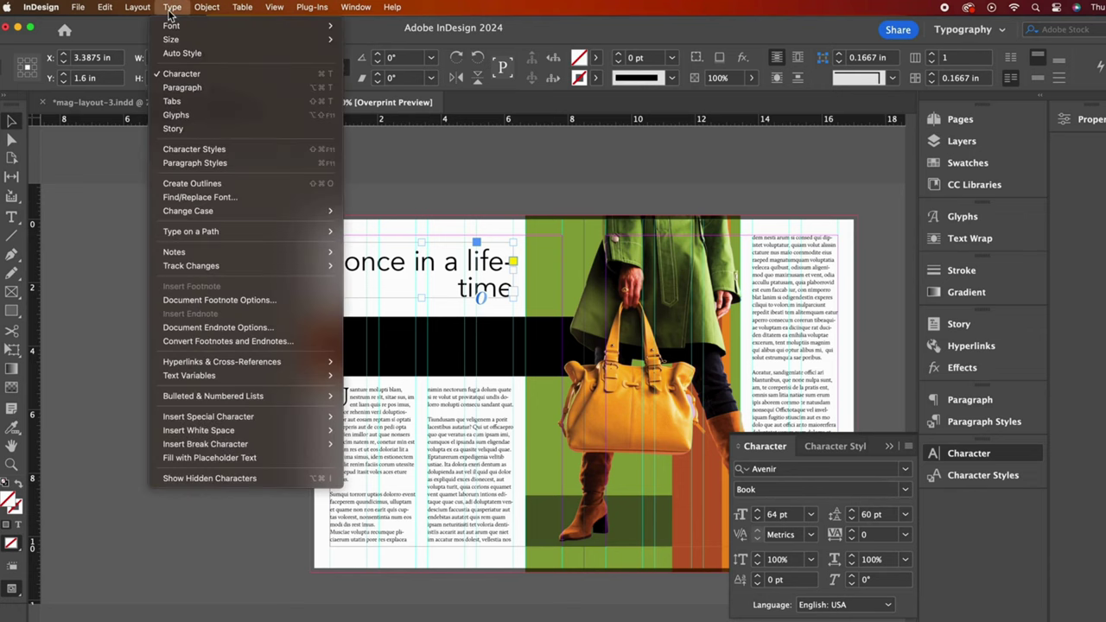
mouse_move(240, 219)
click(373, 216)
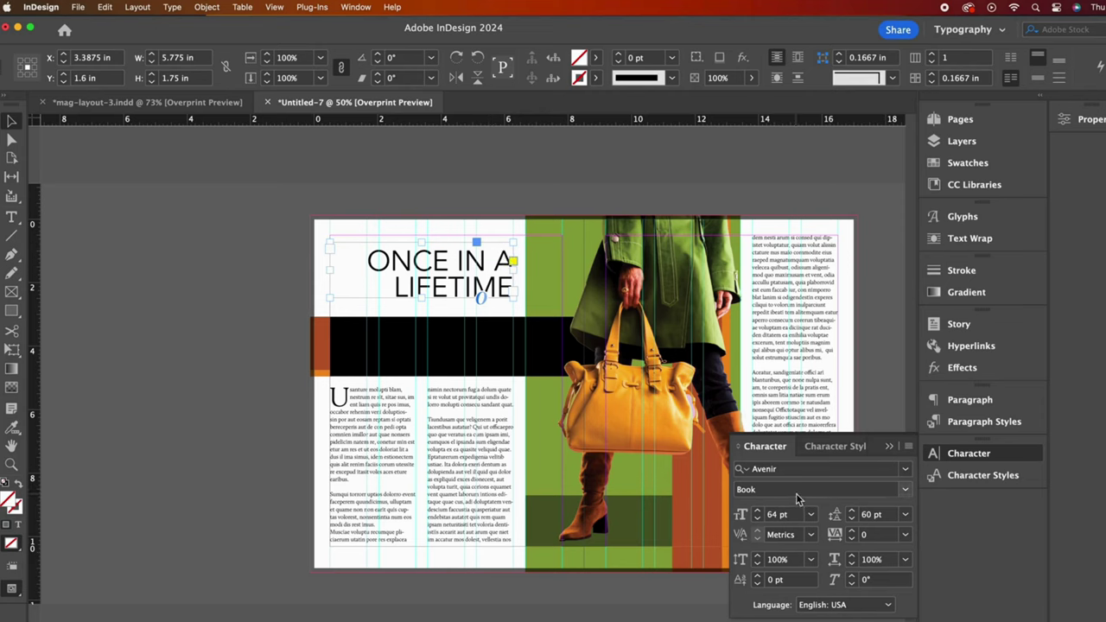
click(907, 490)
click(783, 392)
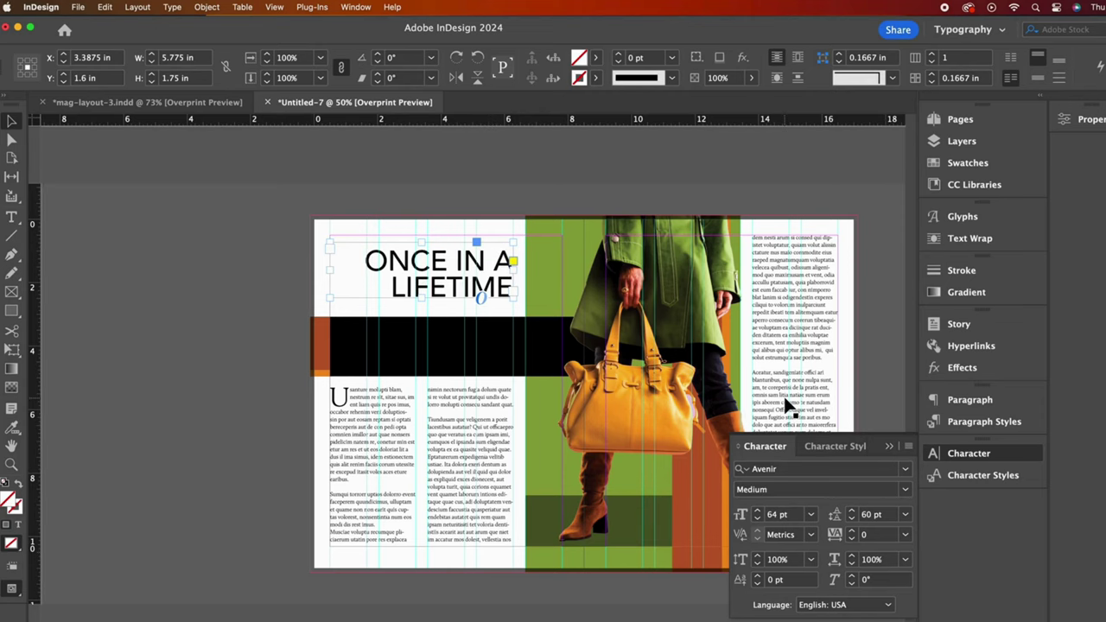
Step: Break the headline before the word "A" so it reads "ONCE IN" / "A LIFETIME", and deselect it
double_click(494, 259)
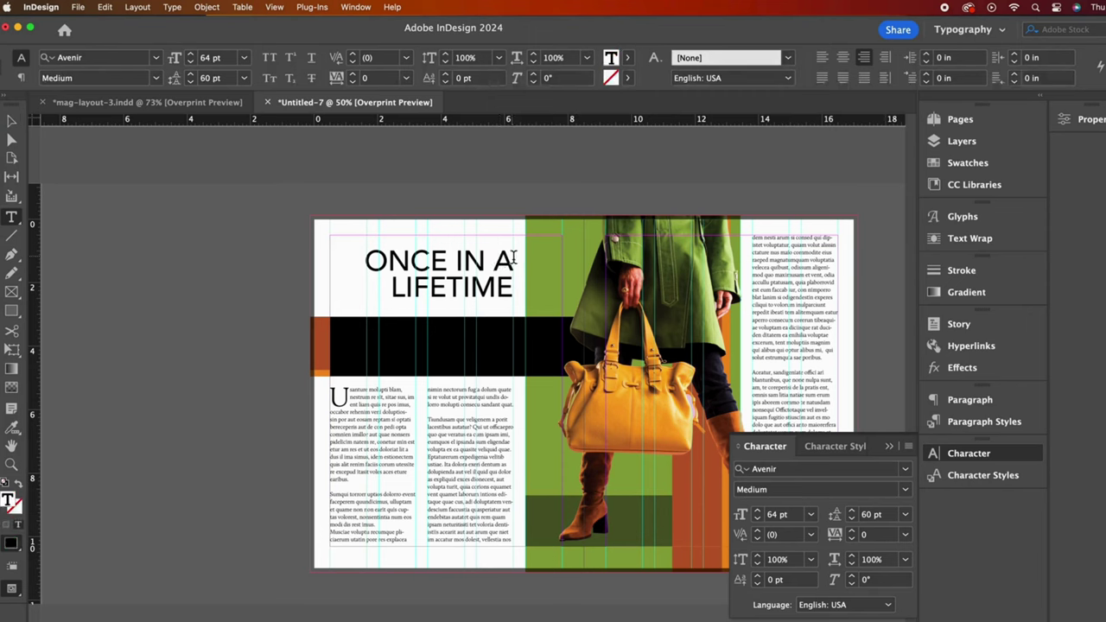
key(shift+Return)
click(11, 121)
click(887, 447)
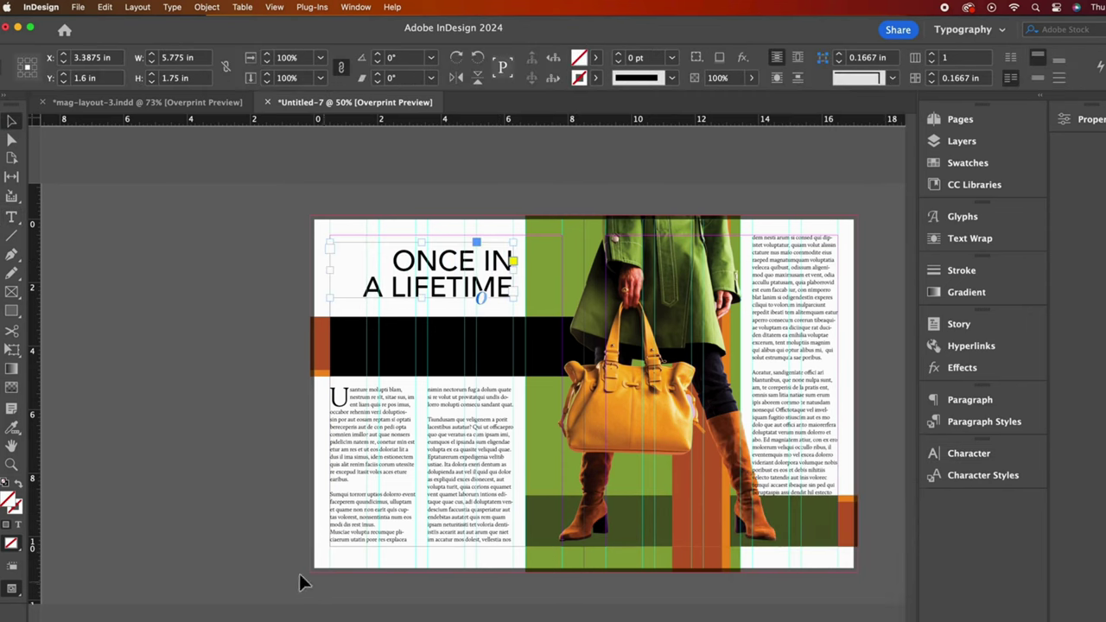
click(237, 546)
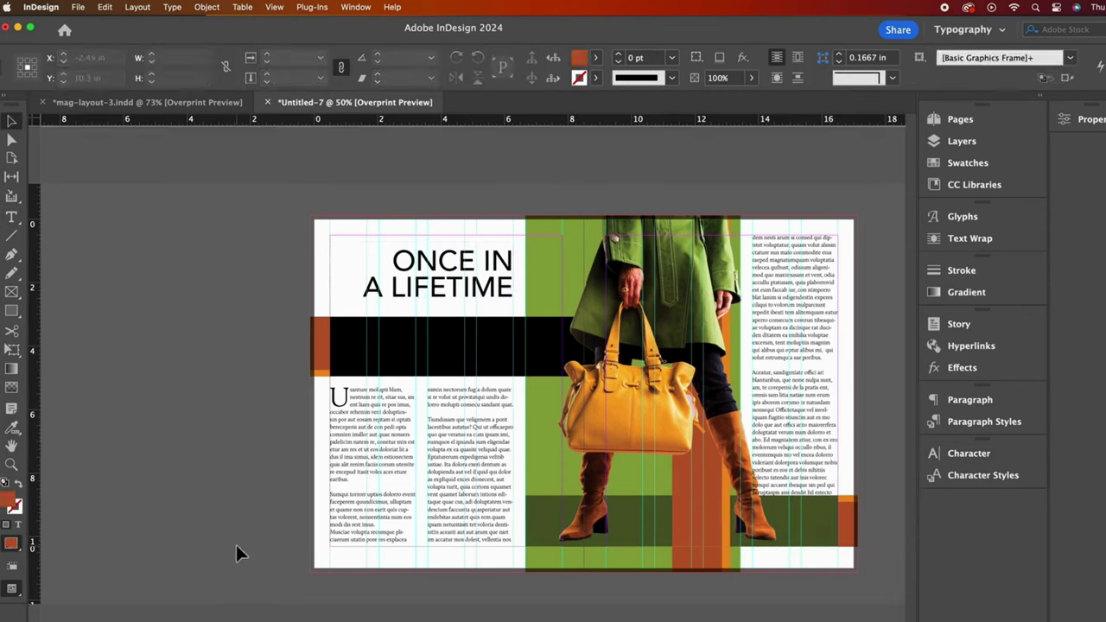
Step: Nudge the headline slightly right to line up its right edge with the column guide, and deselect it
key(super+equal)
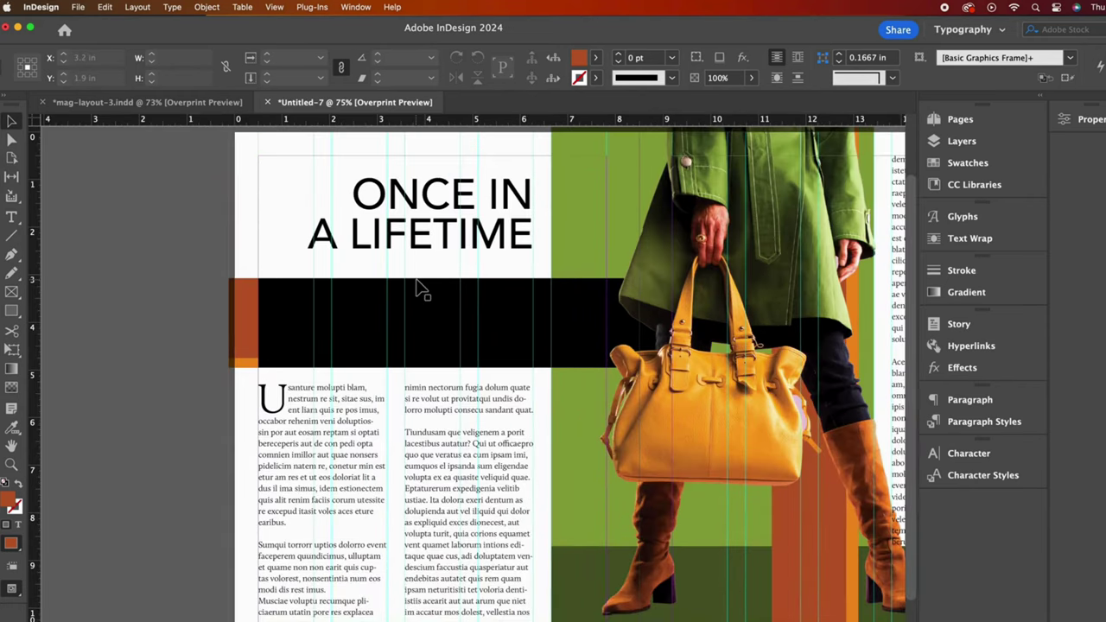
click(496, 233)
click(285, 259)
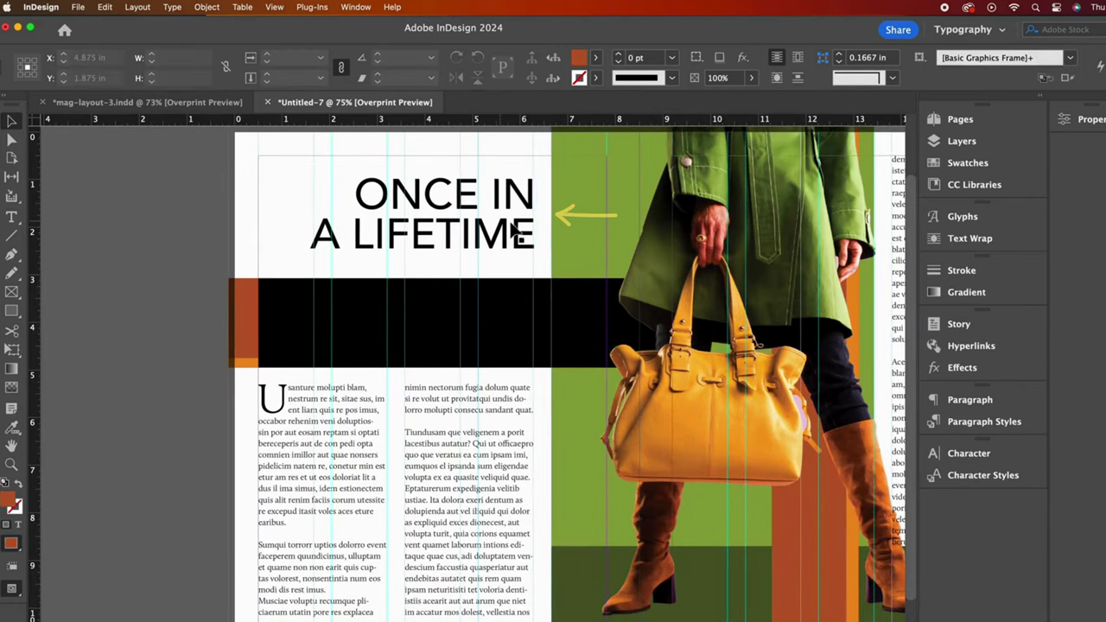
click(513, 235)
click(140, 266)
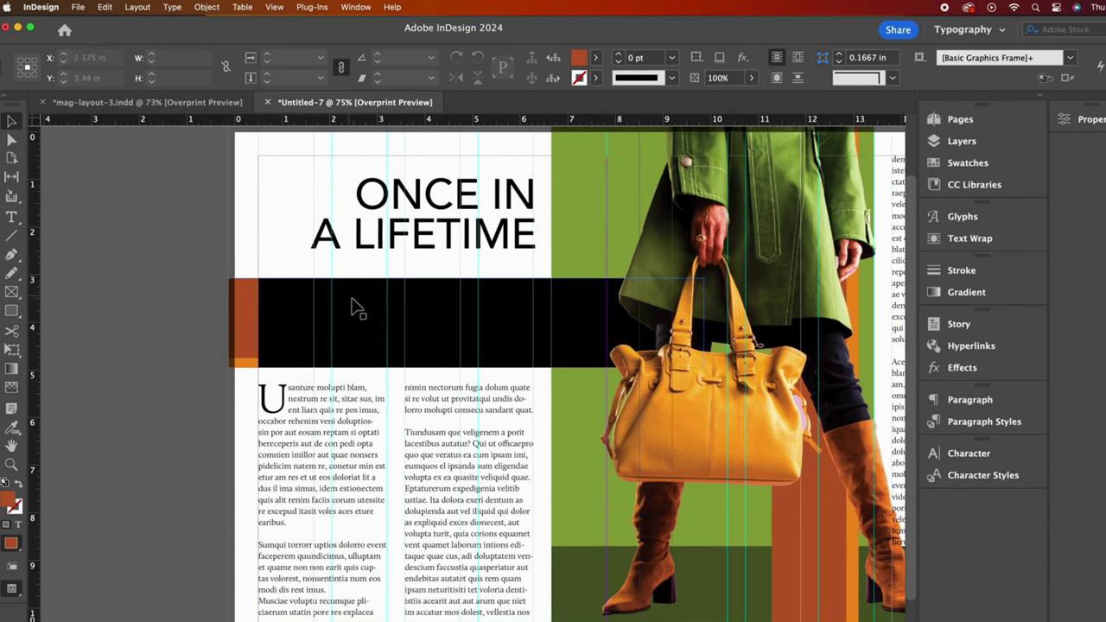
Step: Draw a text frame about 5.775 by 0.38 in between the headline and the black band, and fill it with placeholder text
click(12, 217)
drag(533, 256, 260, 271)
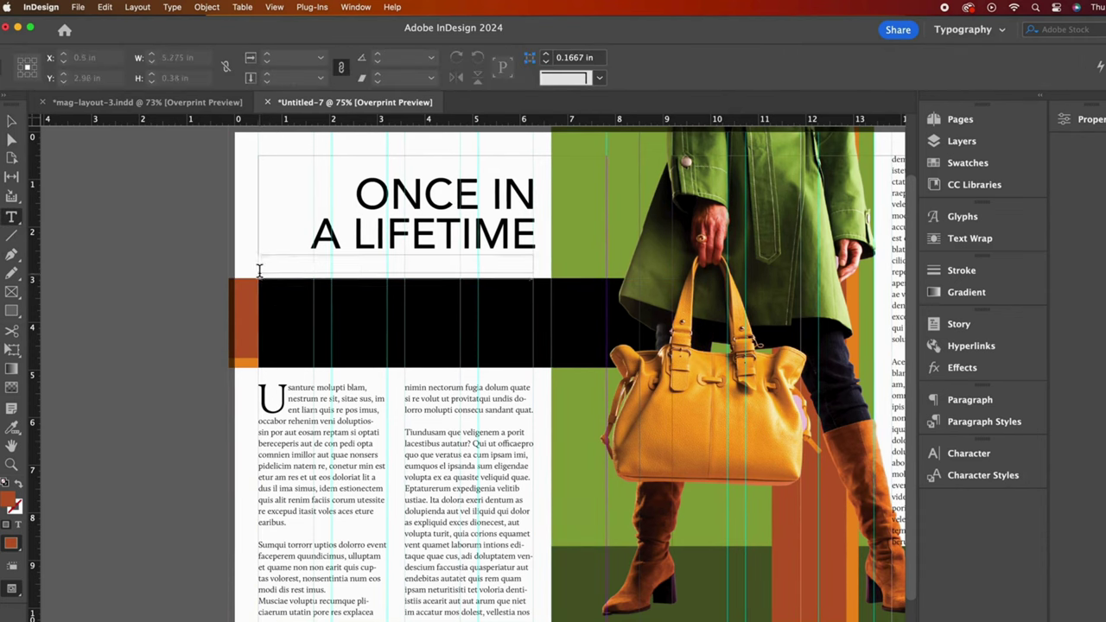
right_click(289, 257)
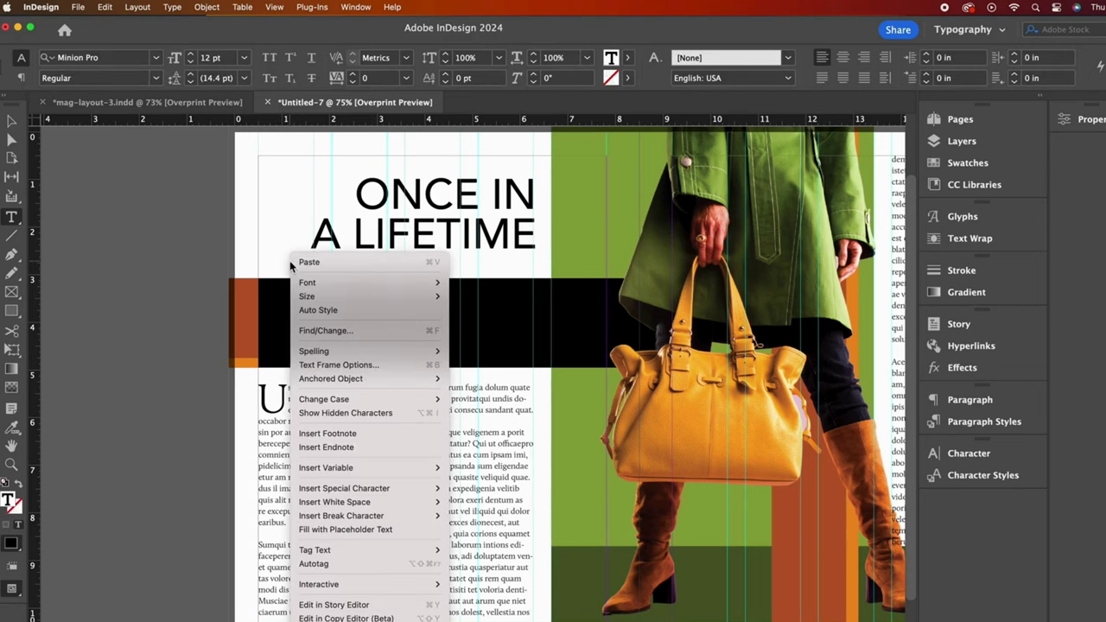
click(337, 530)
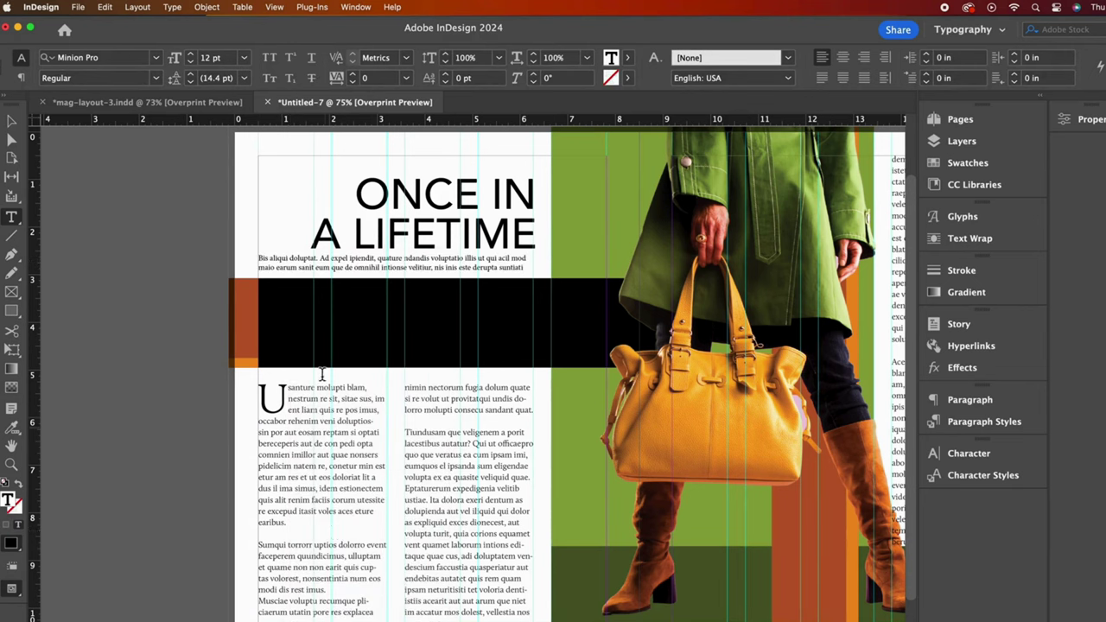
Step: Format the placeholder subheading as uppercase Avenir Light at 30 pt, with its frame about 0.485 in high
click(11, 121)
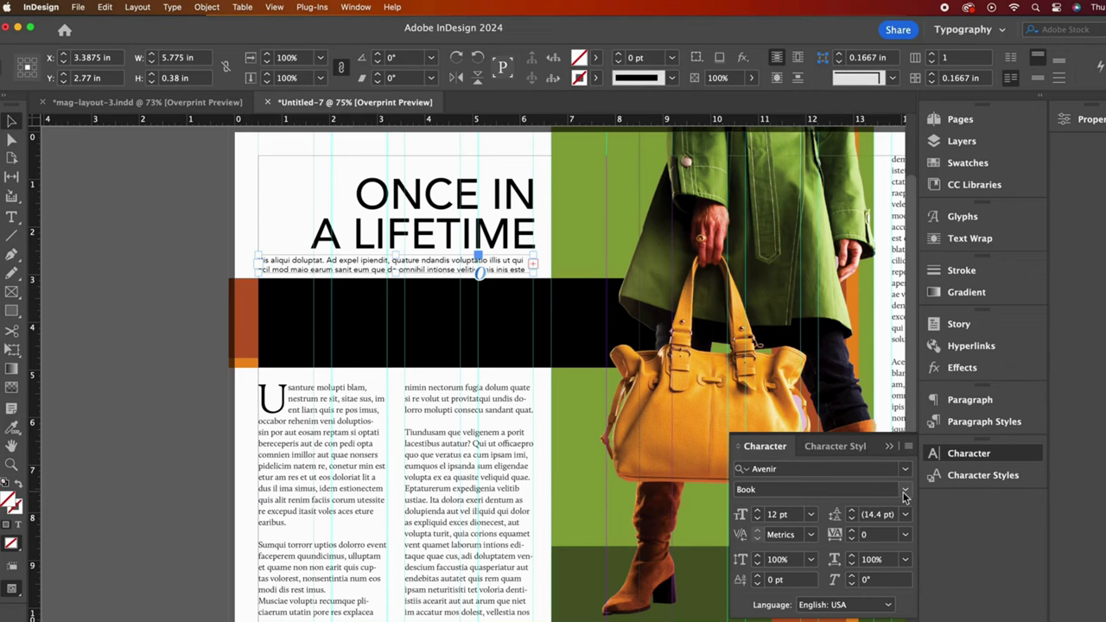
click(905, 494)
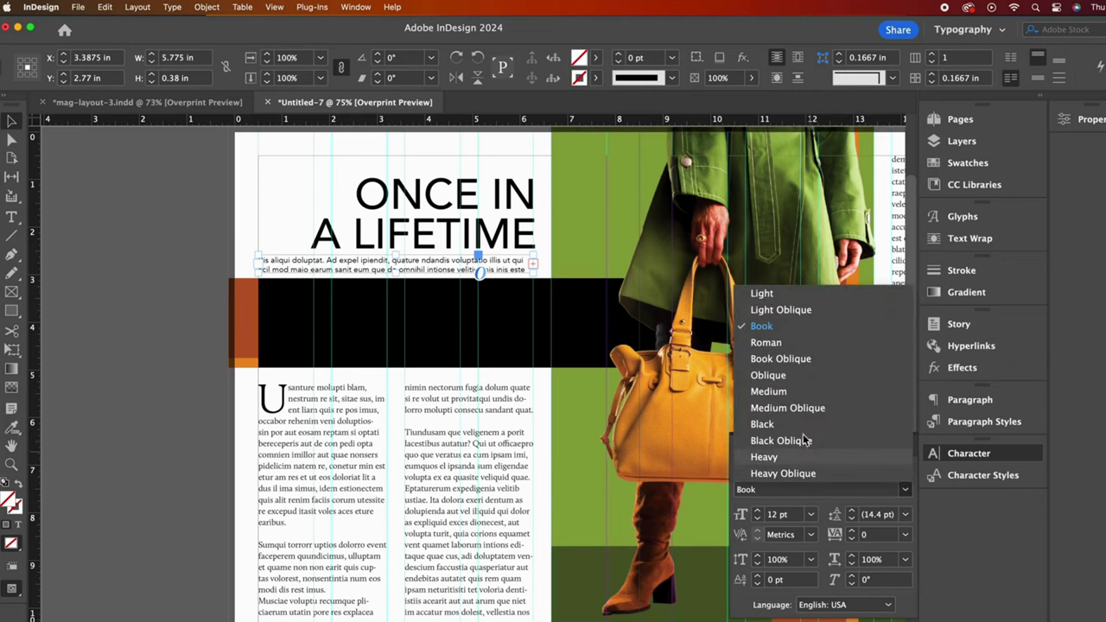
click(804, 300)
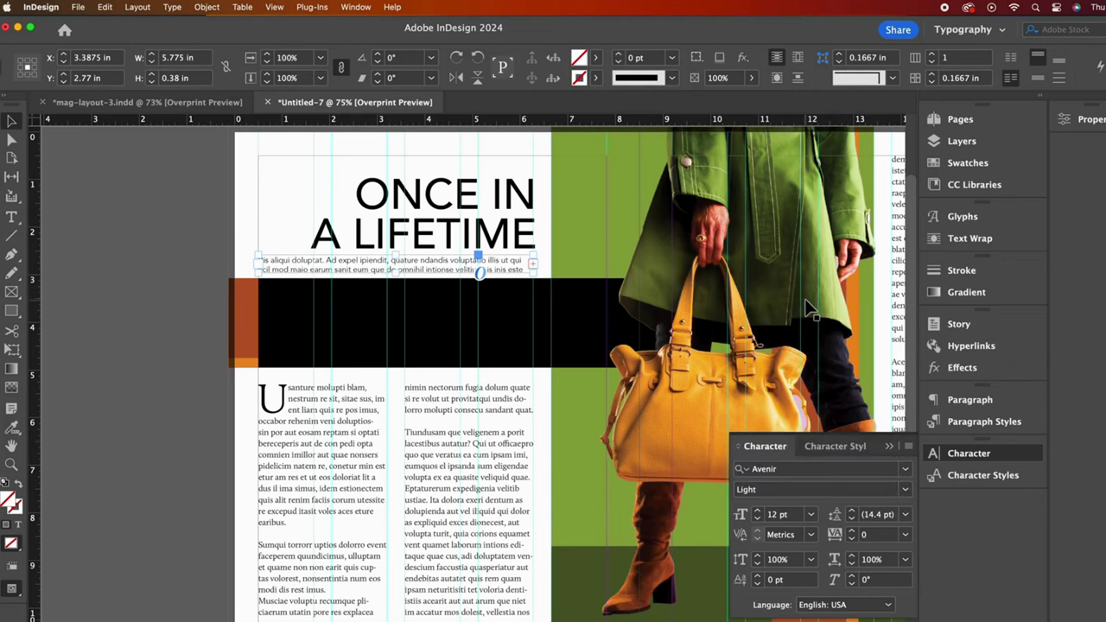
click(810, 514)
click(802, 435)
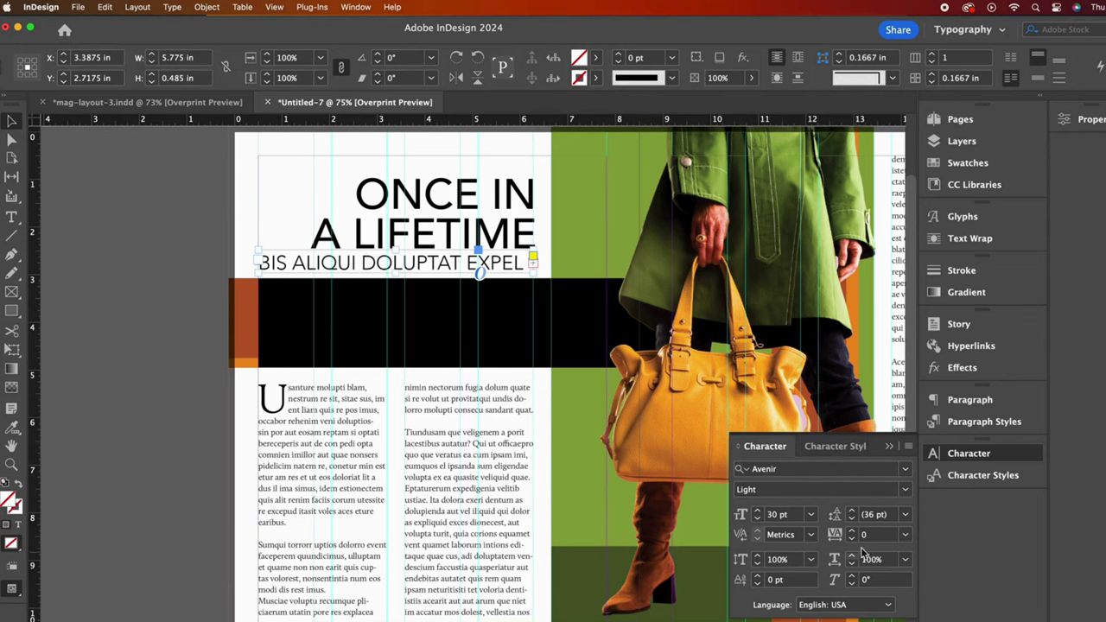
Step: Right-align the subheading under the headline and deselect it
click(970, 399)
click(781, 416)
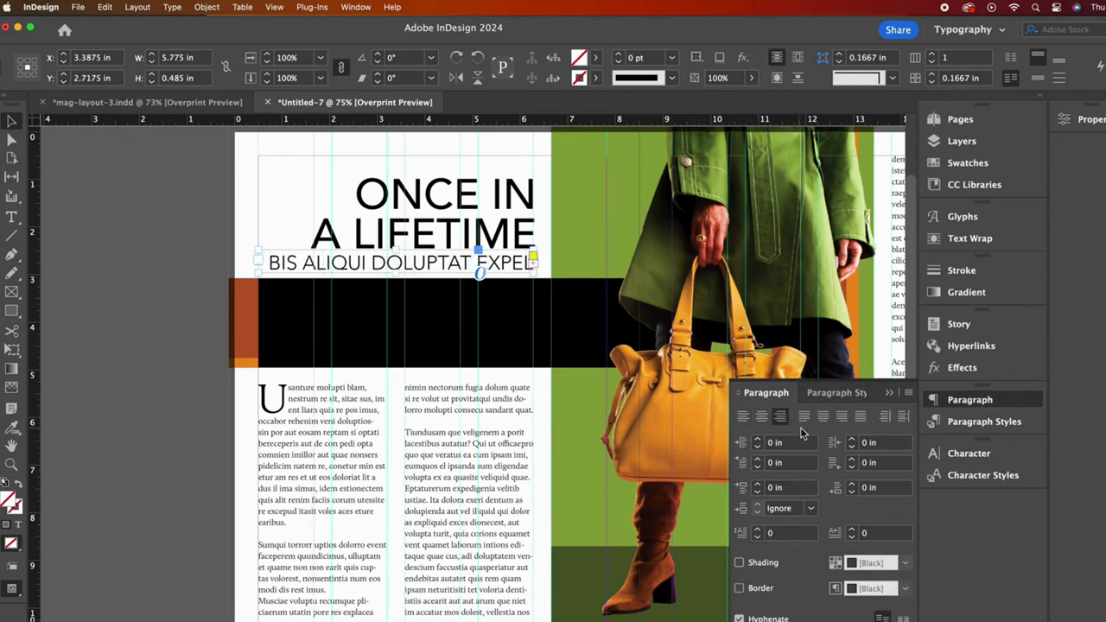
click(890, 393)
click(161, 318)
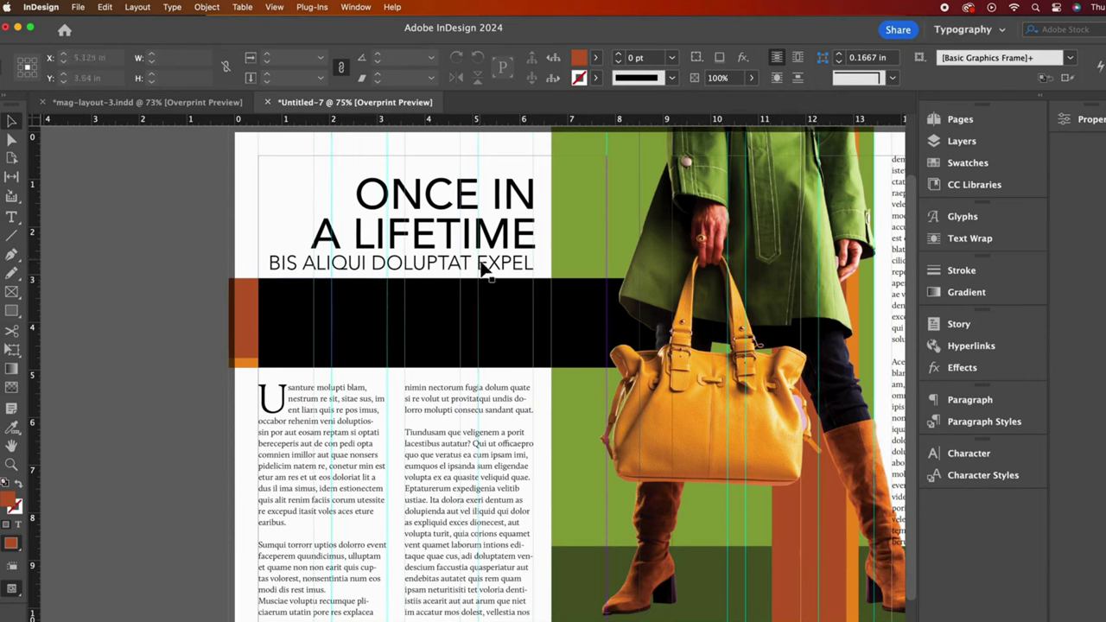
Step: Fine-tune the spacing above the black band by nudging the subheading slightly down and the headline slightly up
click(483, 270)
click(181, 316)
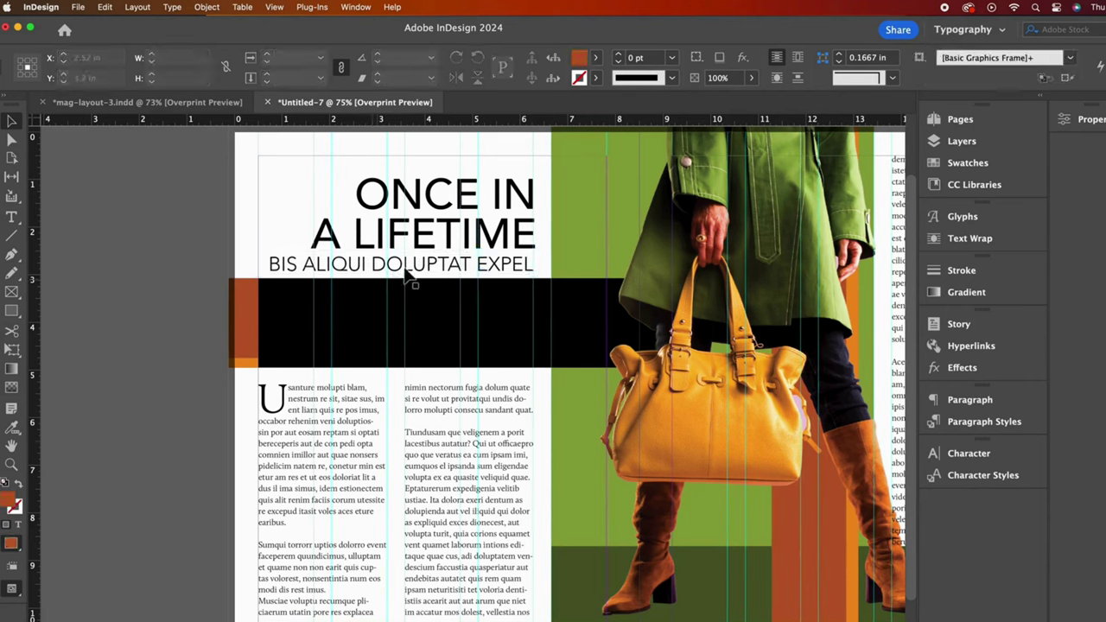
click(419, 274)
click(138, 482)
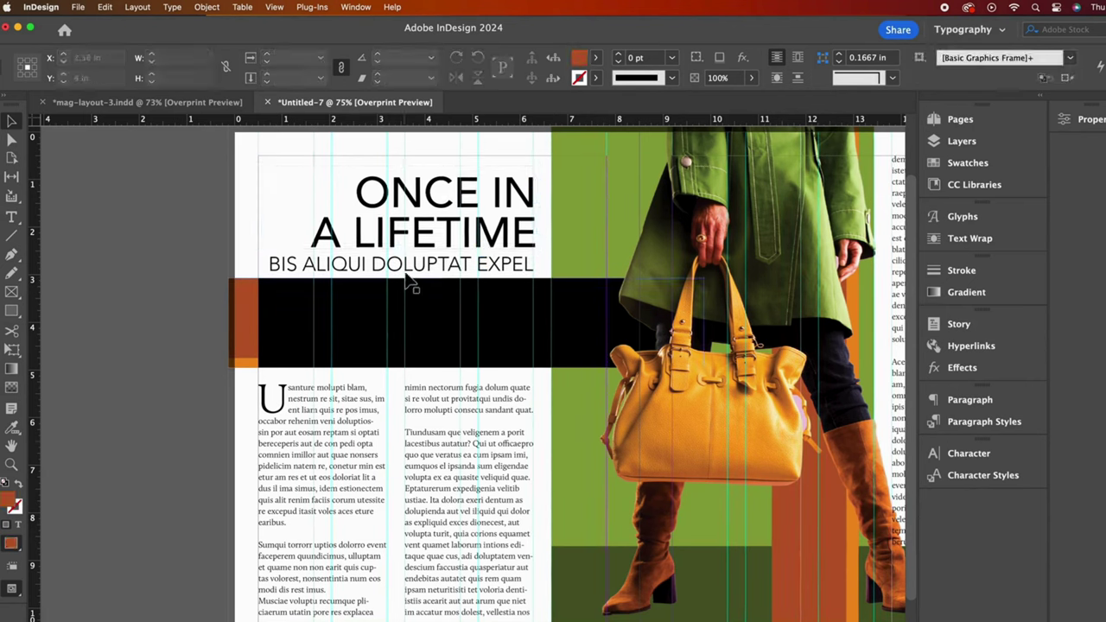
click(407, 273)
click(132, 356)
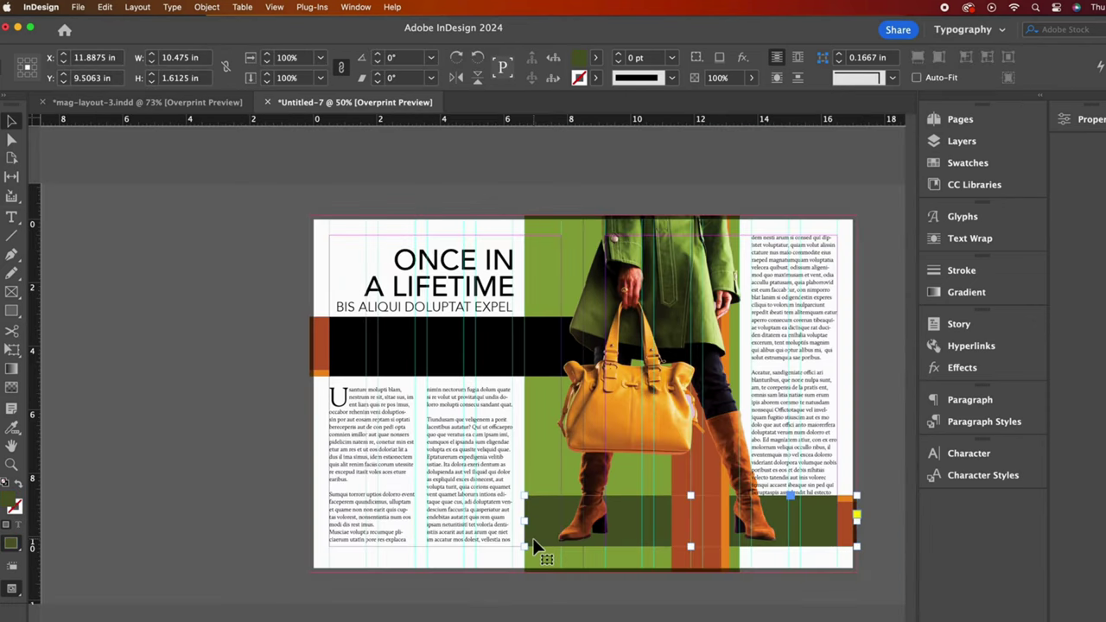
Step: Shorten the dark green band behind the boots to 1.4 in high by raising its bottom edge
drag(691, 547, 691, 540)
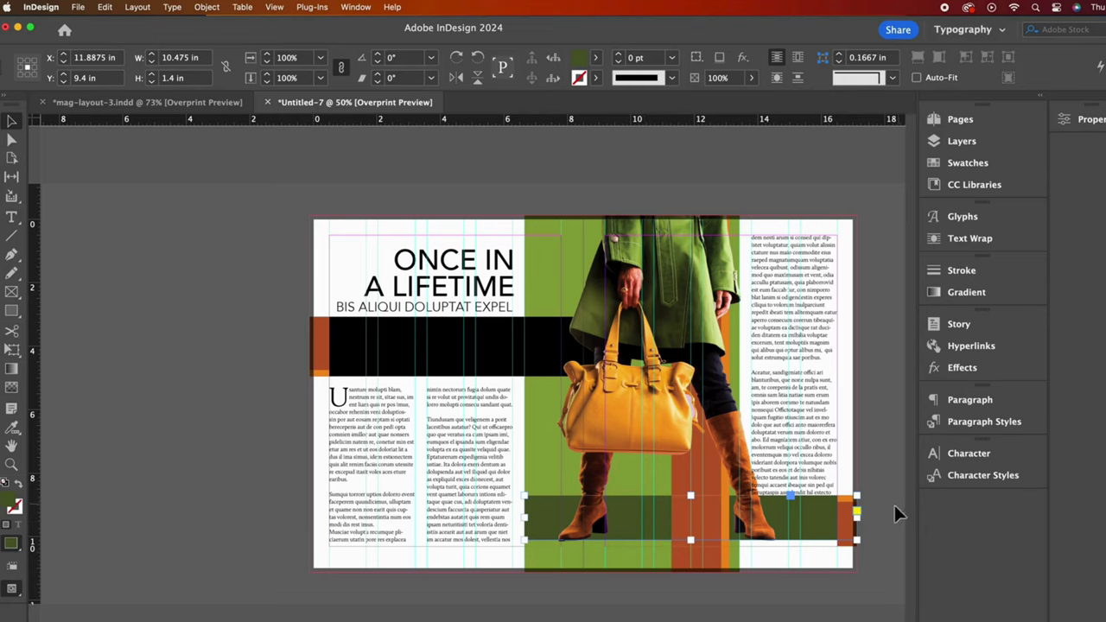
click(850, 518)
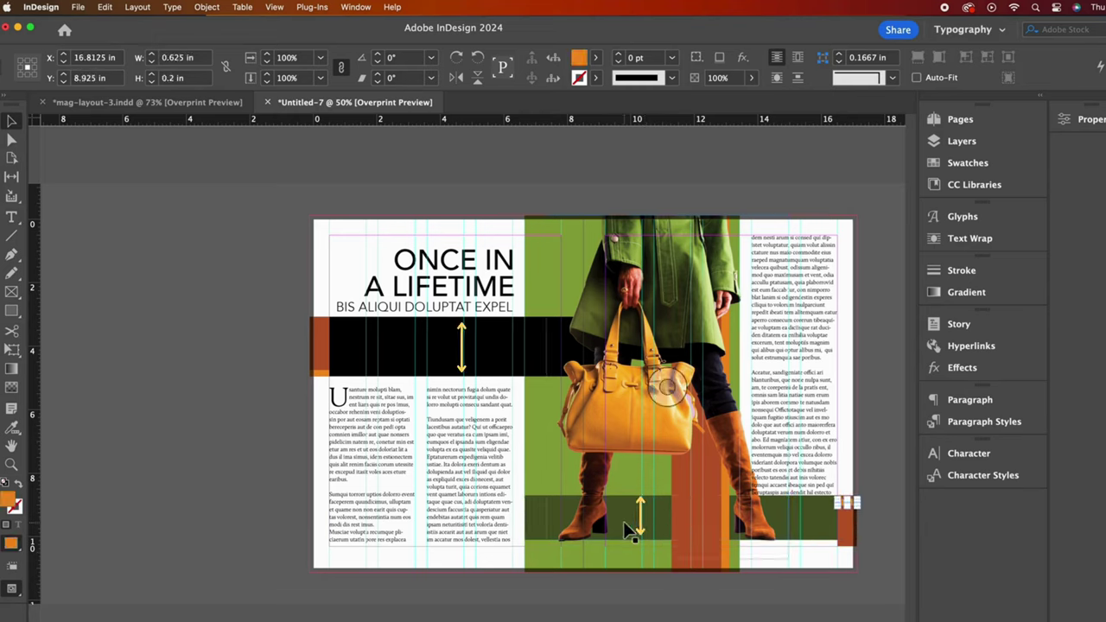
click(657, 525)
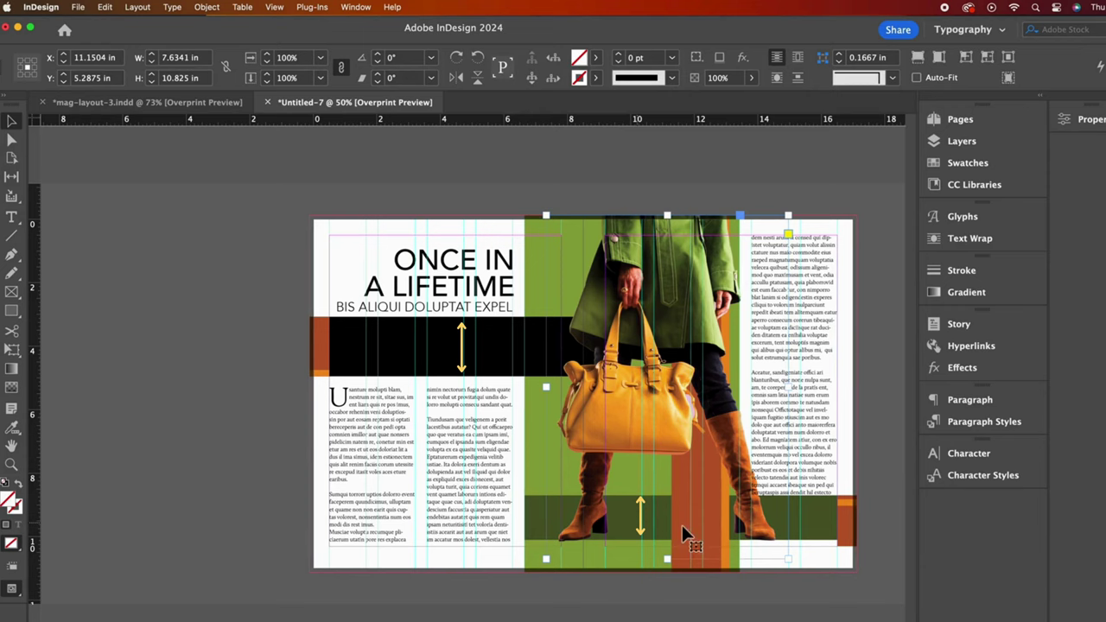
Step: Nudge the dark green band down to a Y position of about 9.51 in, and deselect it
click(539, 510)
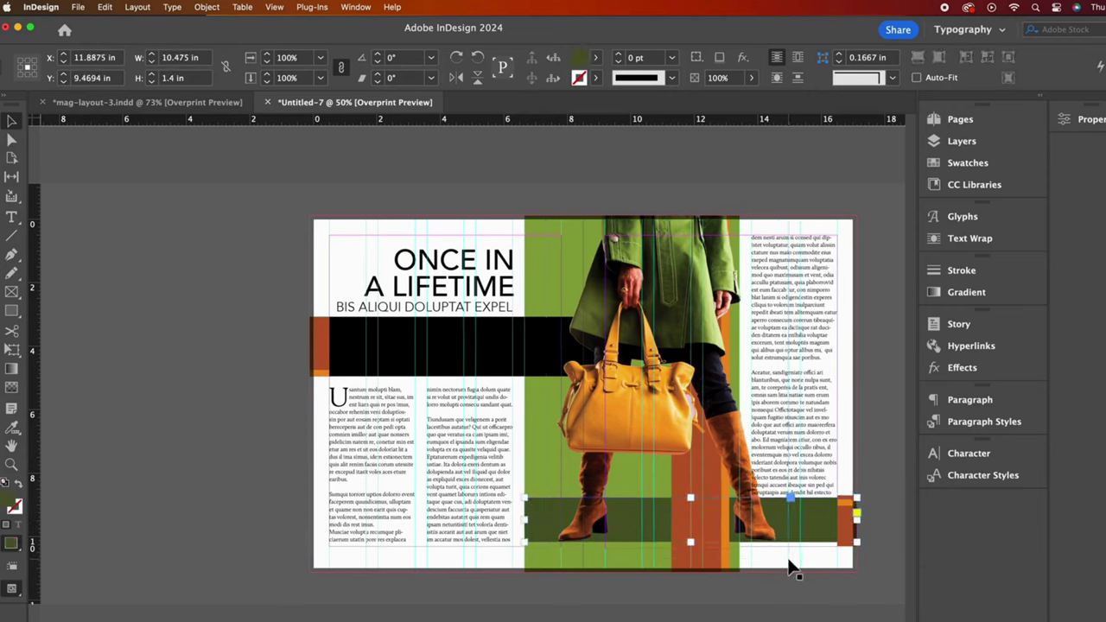
key(Down)
key(Down)
key(Down)
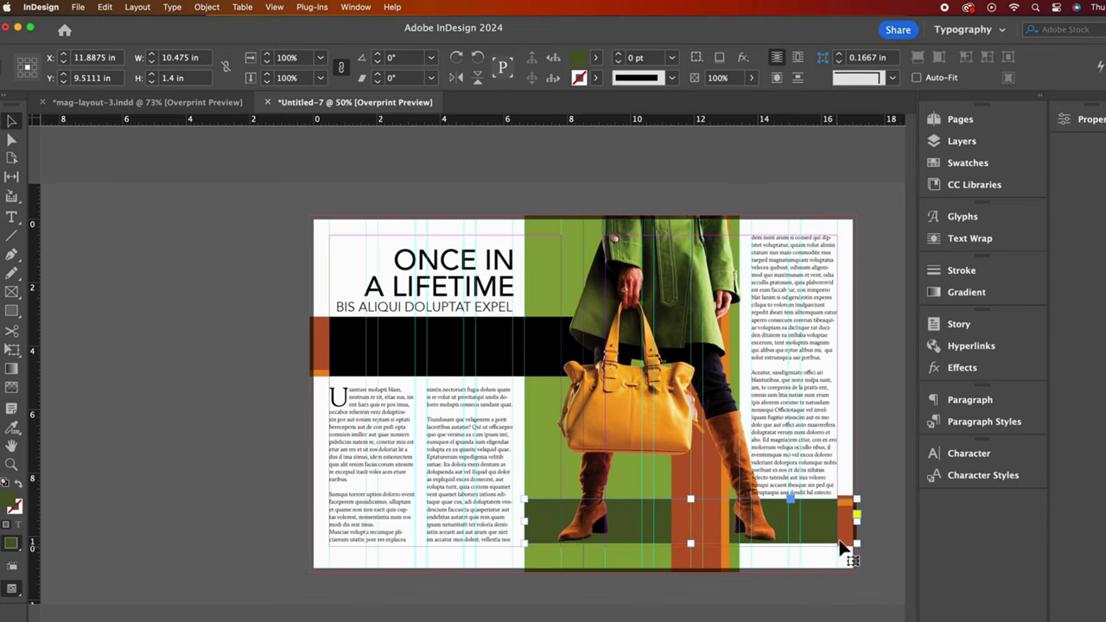
click(880, 526)
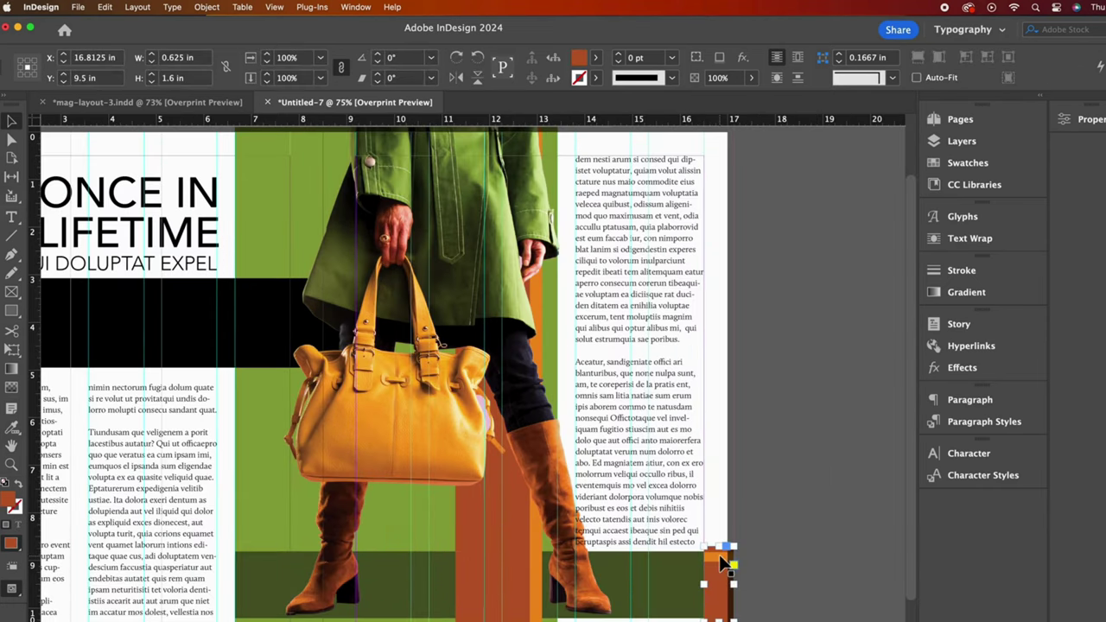
Step: Trim the rust block at the right page edge to the dark green band's height and align its orange strip with the band's top
click(720, 557)
click(724, 599)
drag(721, 620, 720, 618)
drag(719, 546, 720, 551)
click(802, 562)
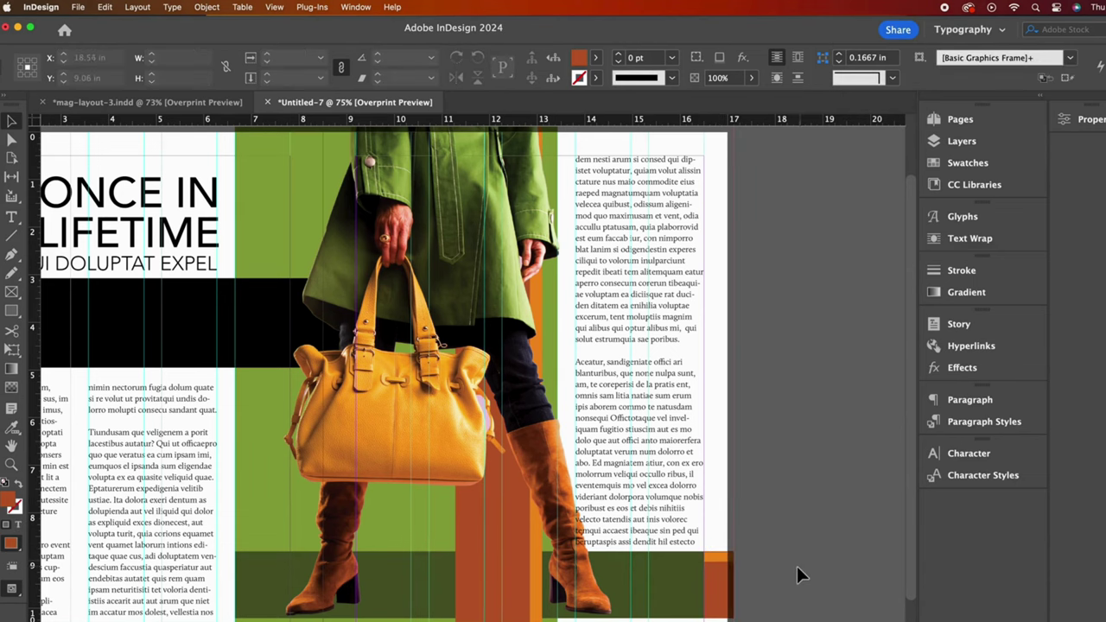
click(719, 566)
click(827, 590)
key(super+minus)
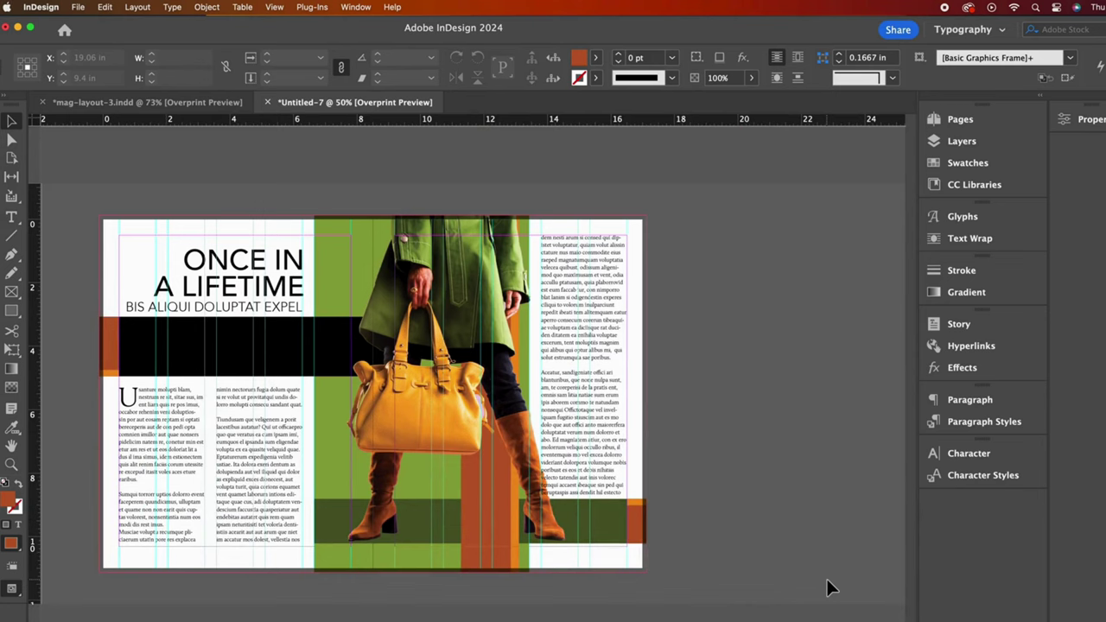
Step: Hide the guides, then wrap the body text around the model photo's shape with the contour type Select Subject
key(super+semicolon)
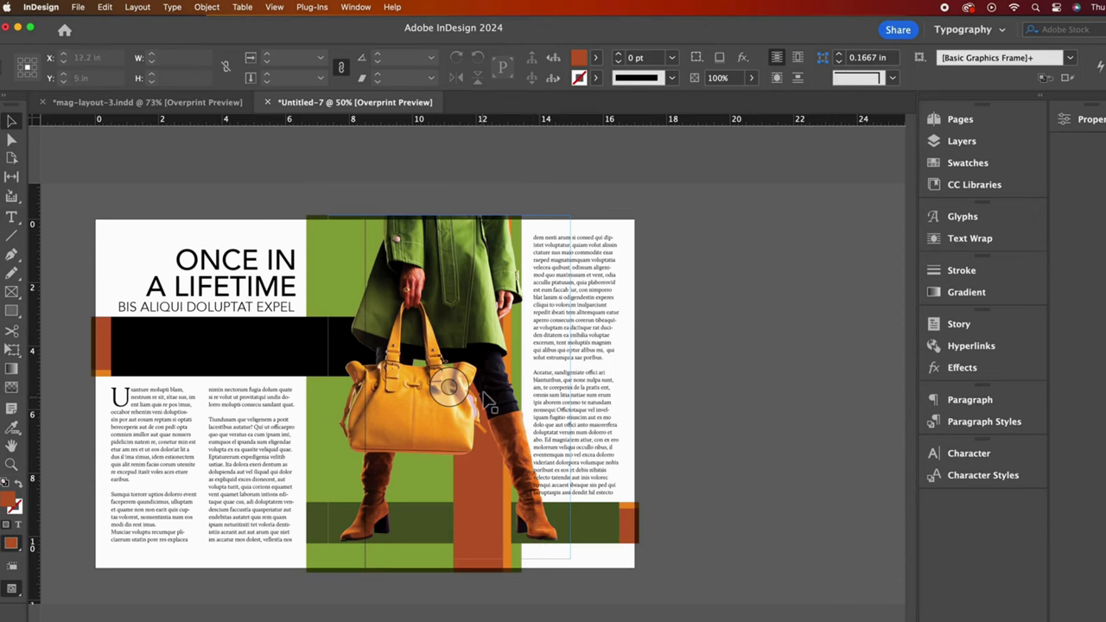
click(484, 318)
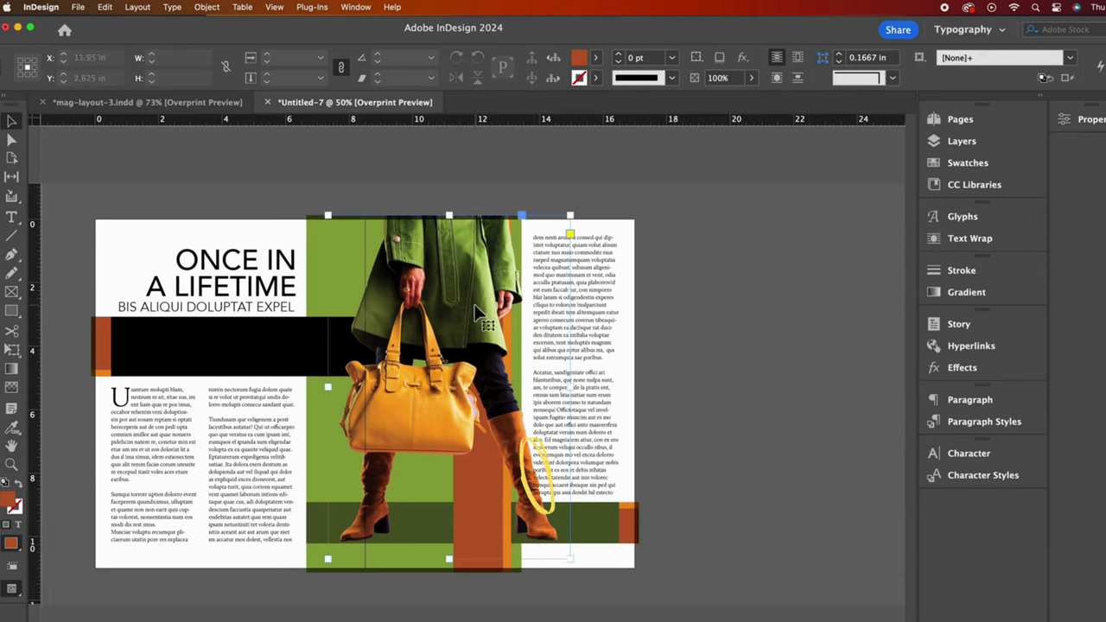
click(999, 243)
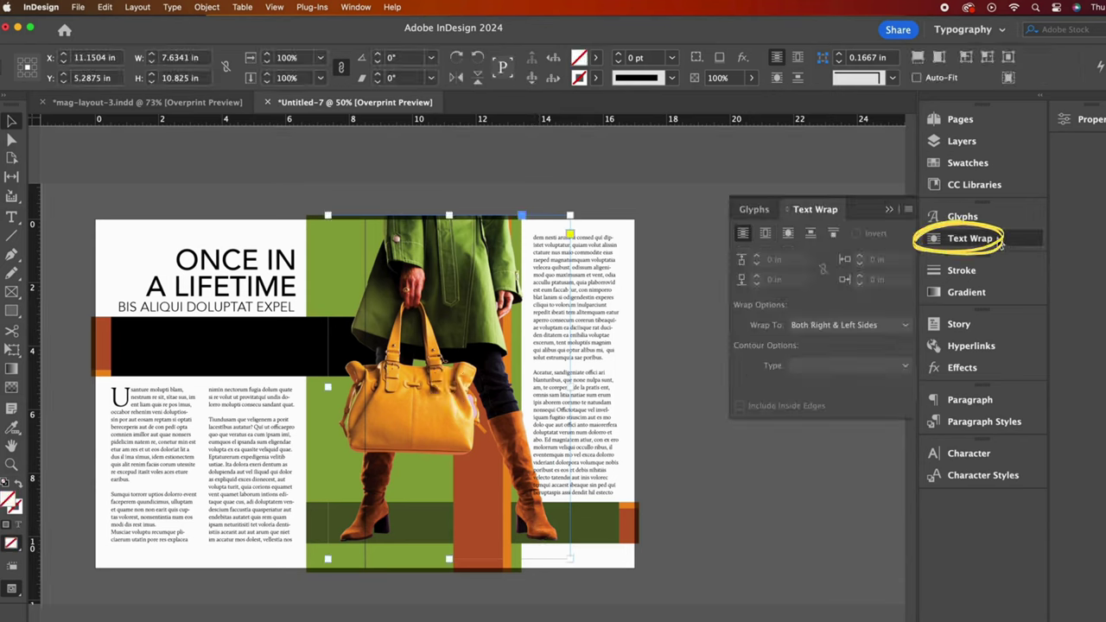
click(788, 233)
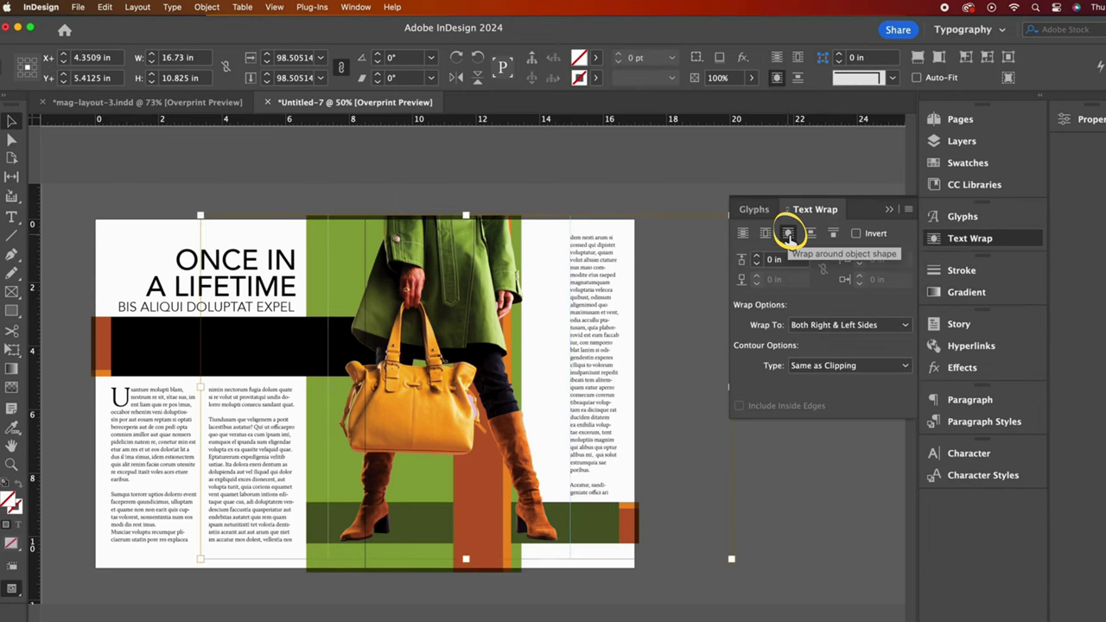
click(843, 365)
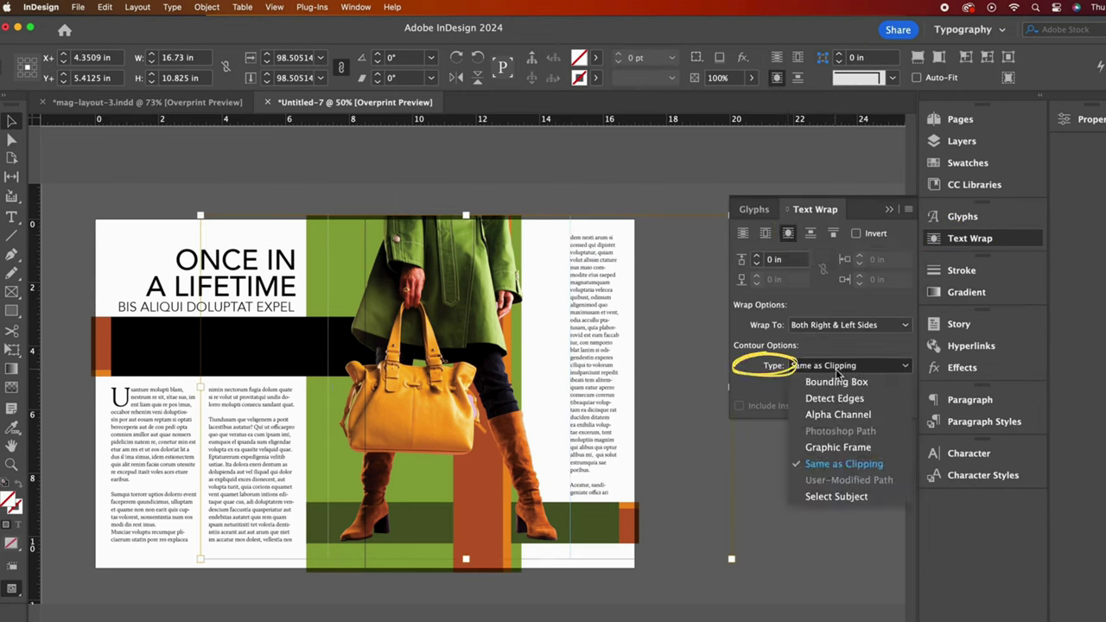
click(837, 498)
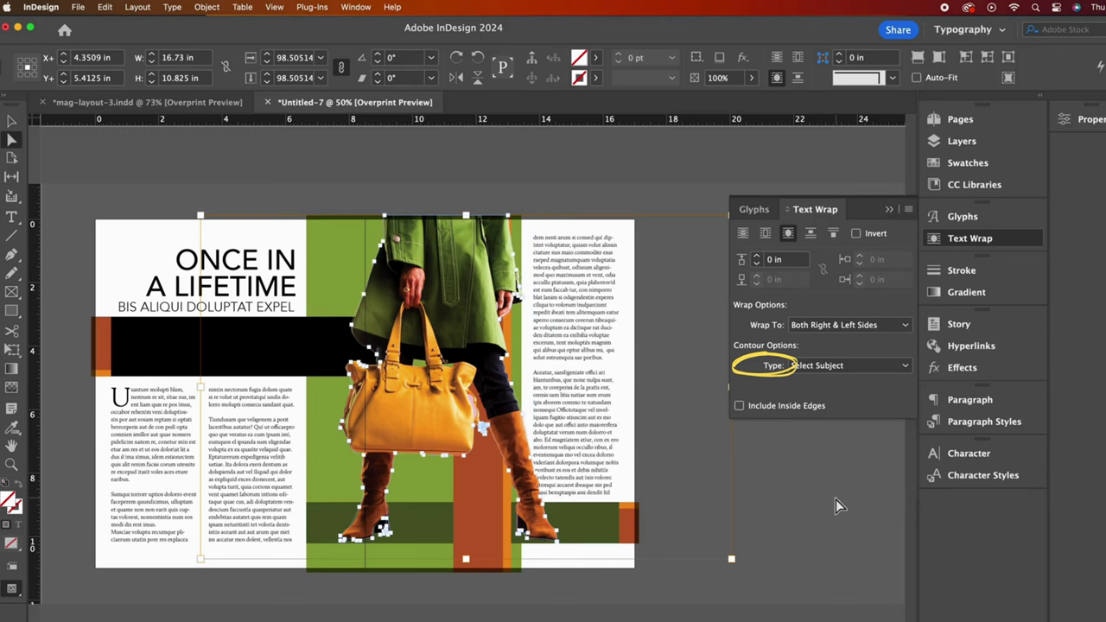
Step: Increase the text wrap offset around the model photo to 0.1875 in and deselect it
click(758, 257)
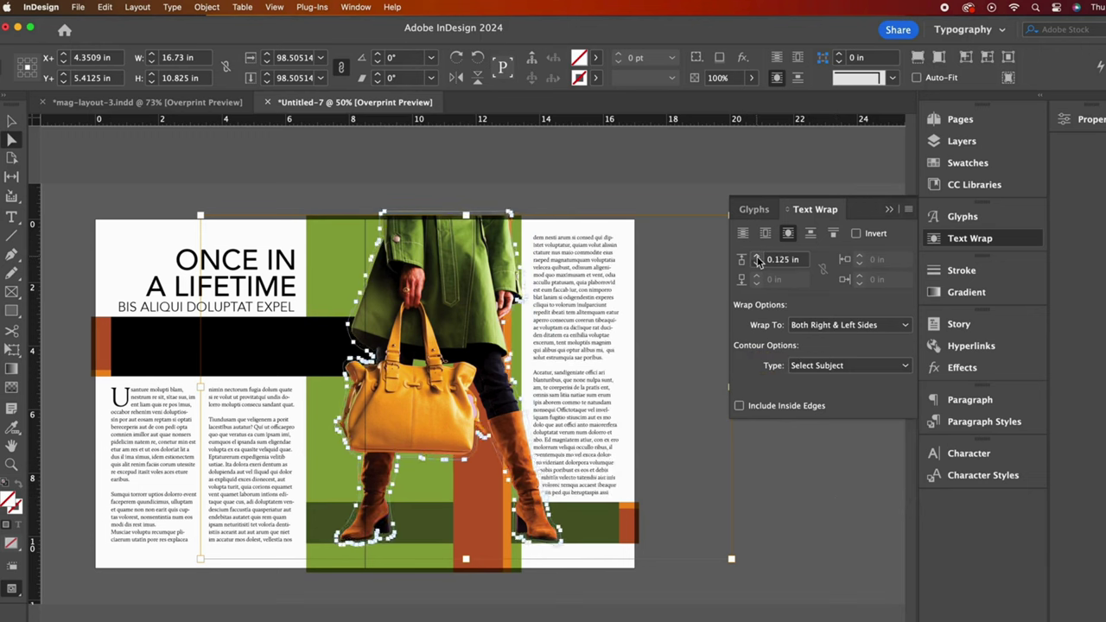
click(757, 257)
click(795, 443)
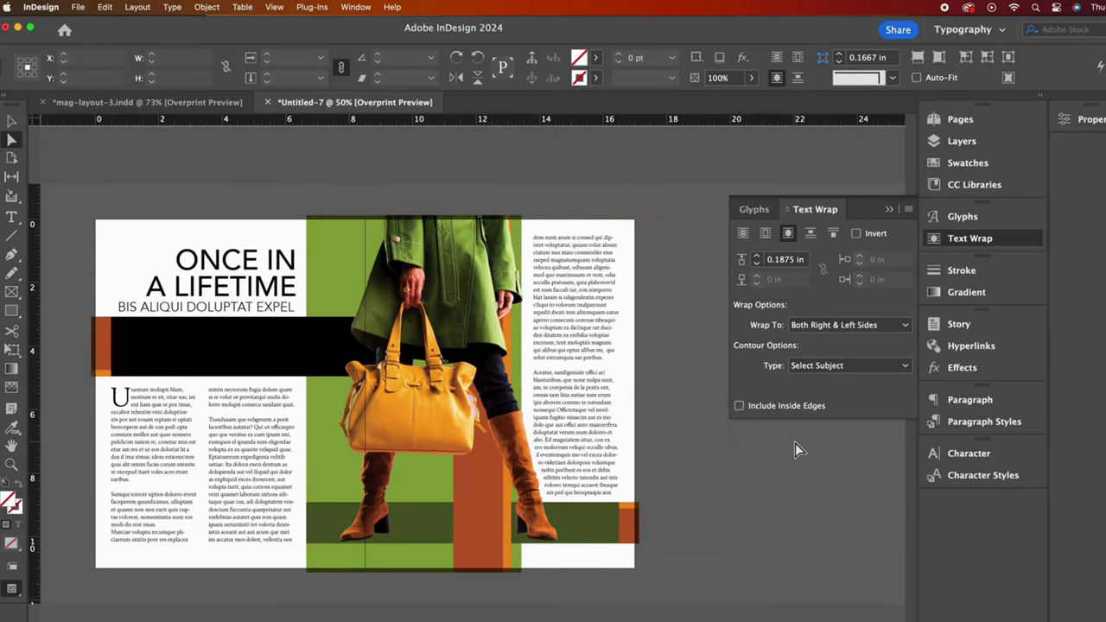
click(889, 209)
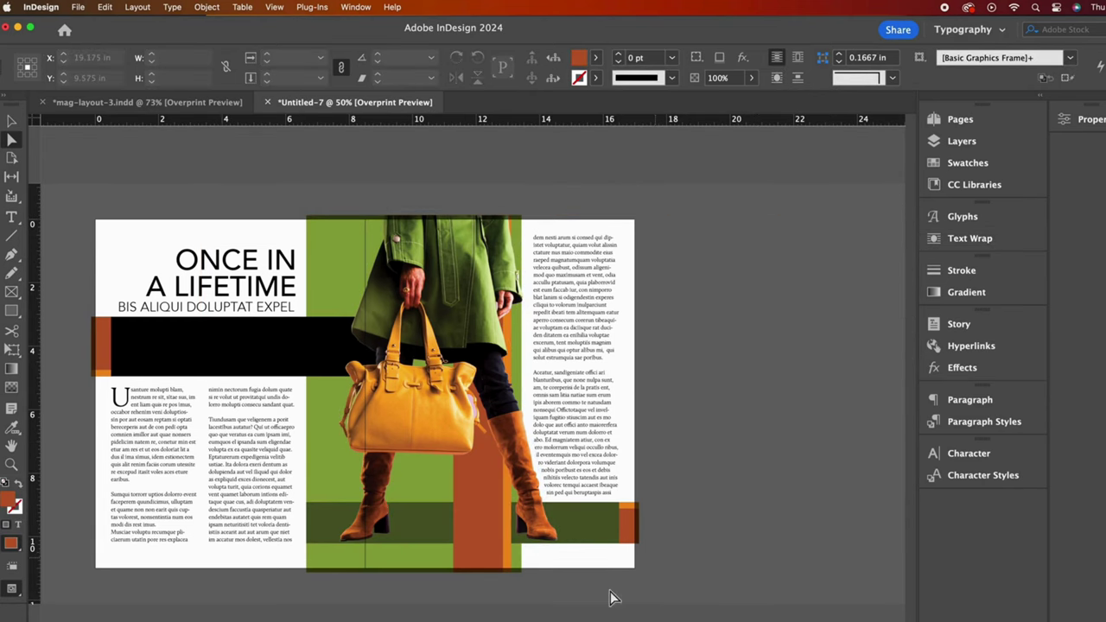
Step: Draw a text frame about 6.85 by 1.275 in over the black band and fill it with placeholder text
scroll(247, 242, left, 5)
key(t)
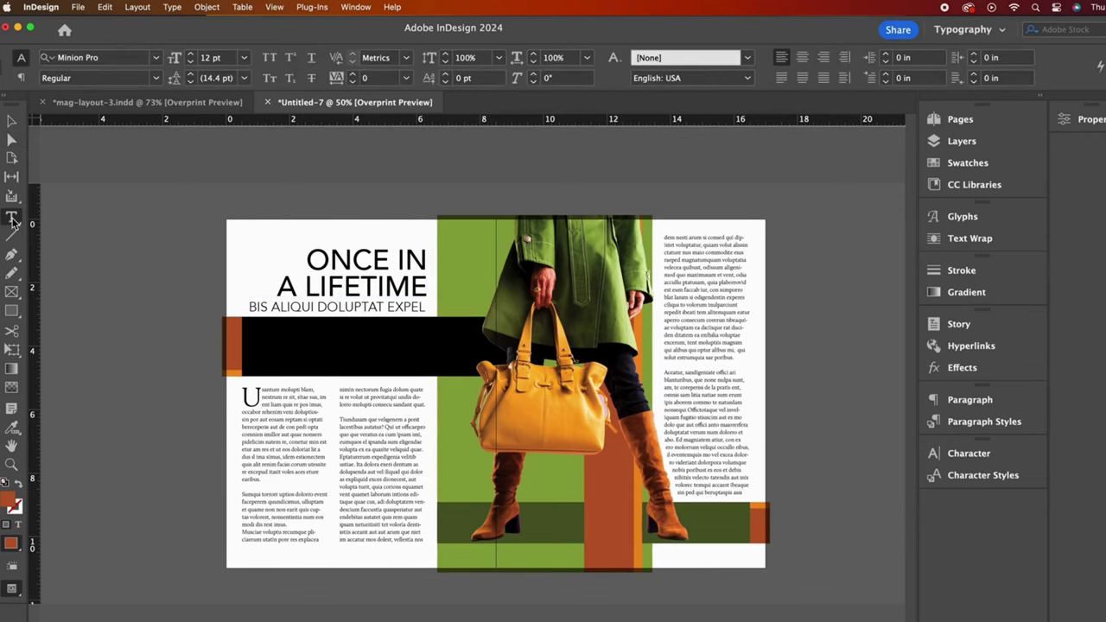
drag(259, 337, 515, 377)
right_click(292, 356)
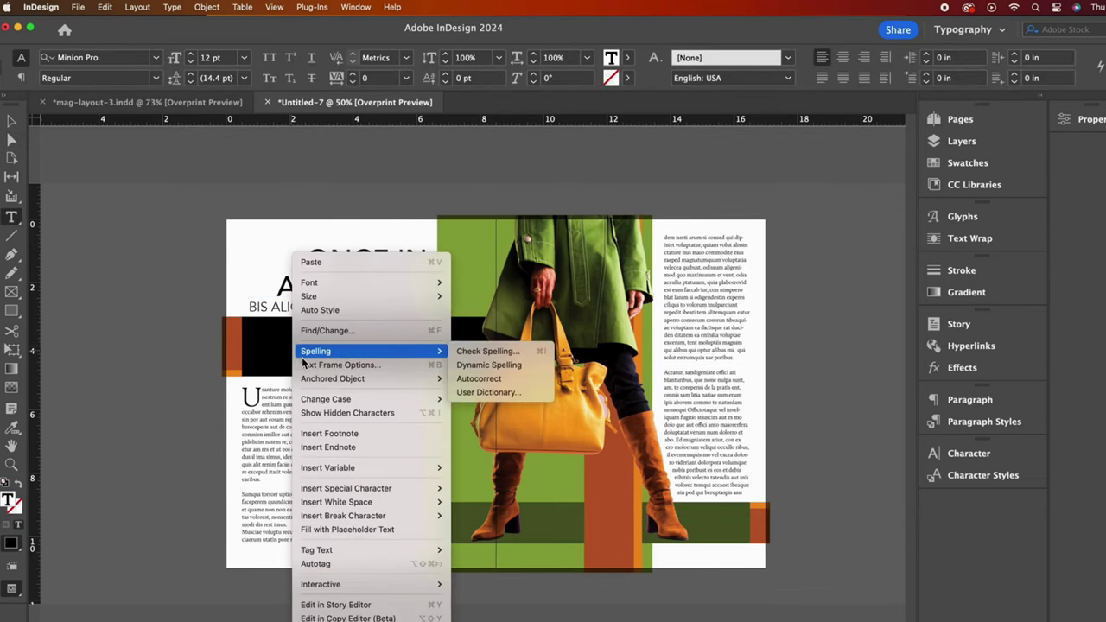
click(327, 528)
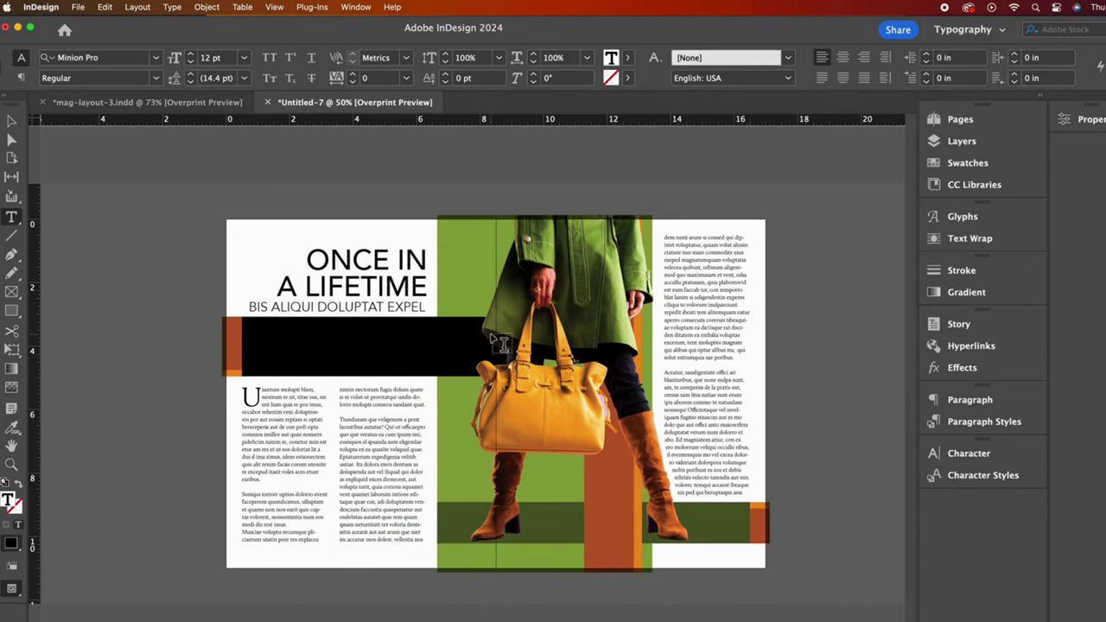
Step: Color all the placeholder text in the black band [Paper]
key(super+a)
click(632, 58)
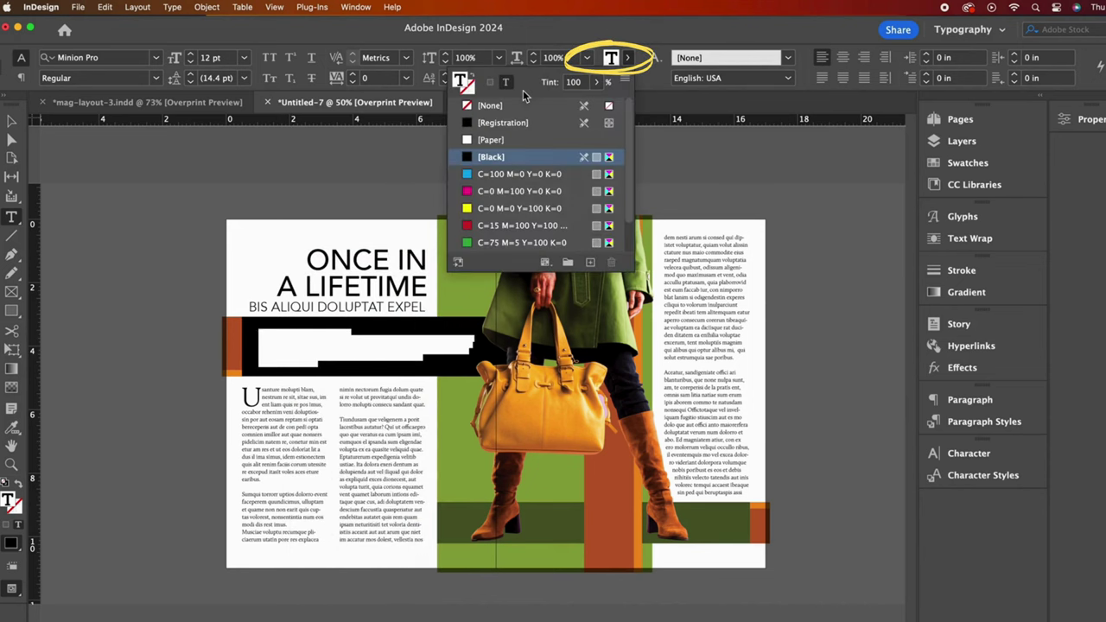
click(492, 139)
Step: Set the black band's text to the Acuta font in the Thin Italic style
click(12, 121)
key(super+t)
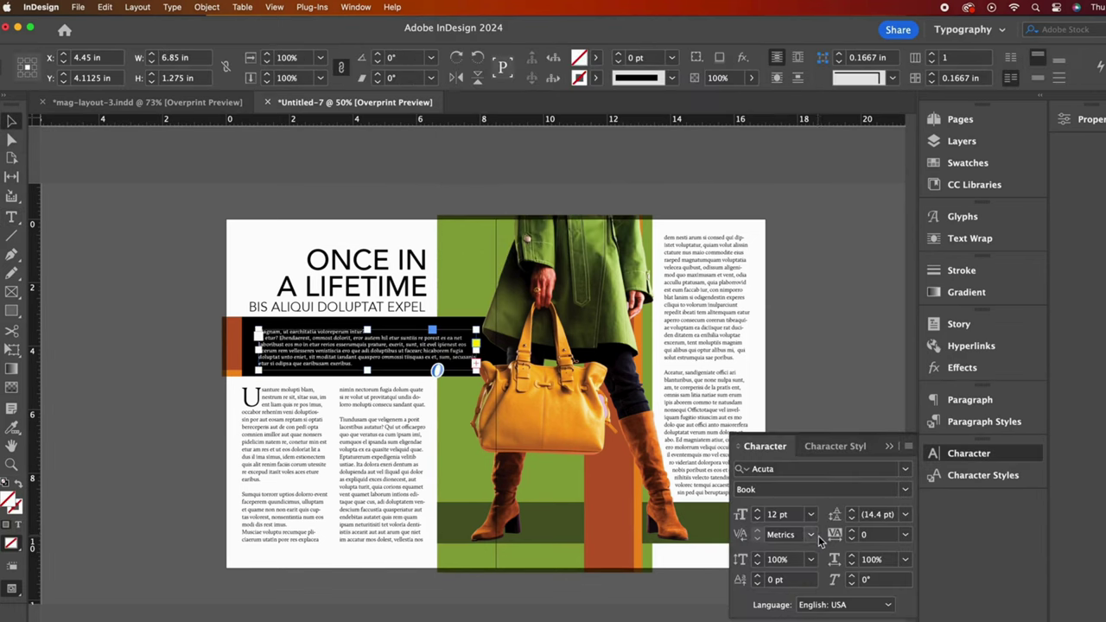
click(906, 489)
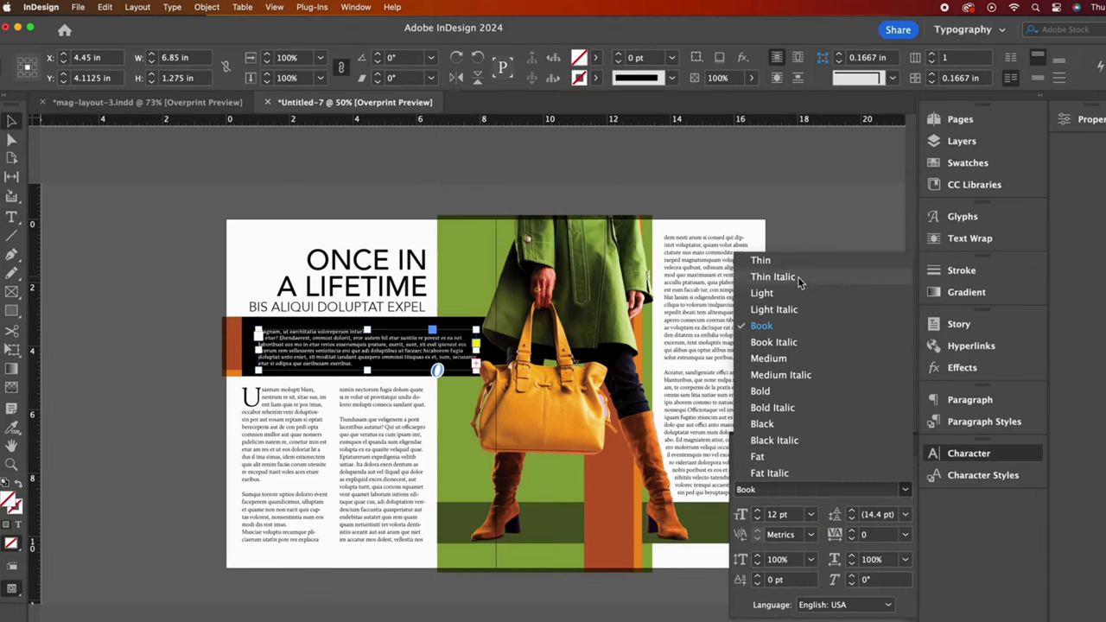
click(789, 277)
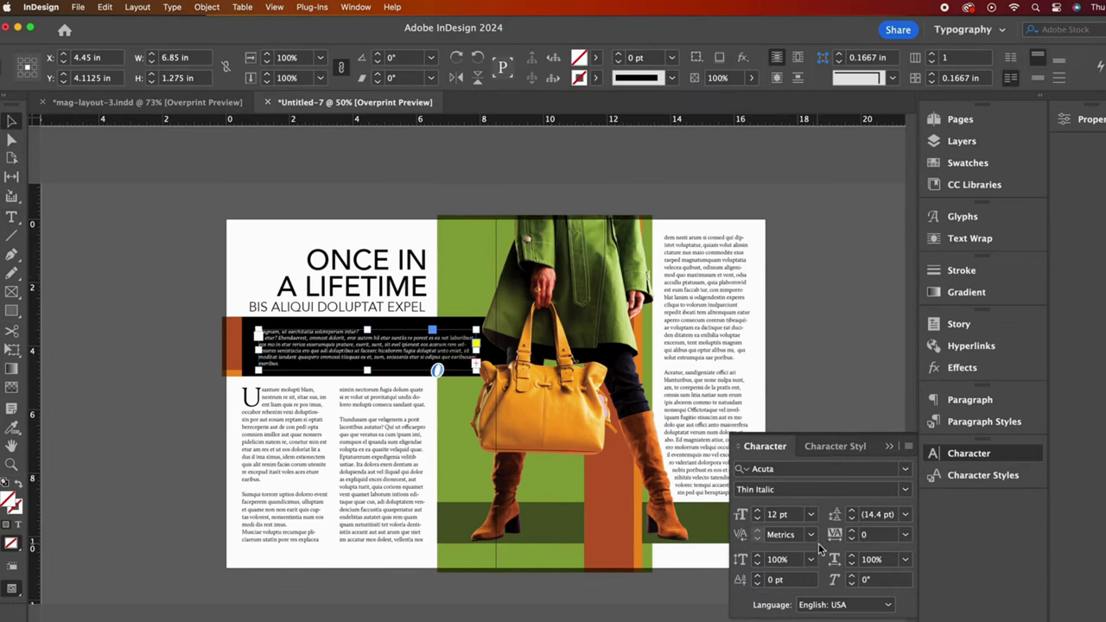
Step: Set the black band's quote text to 22 pt with 26 pt leading
click(811, 516)
click(793, 417)
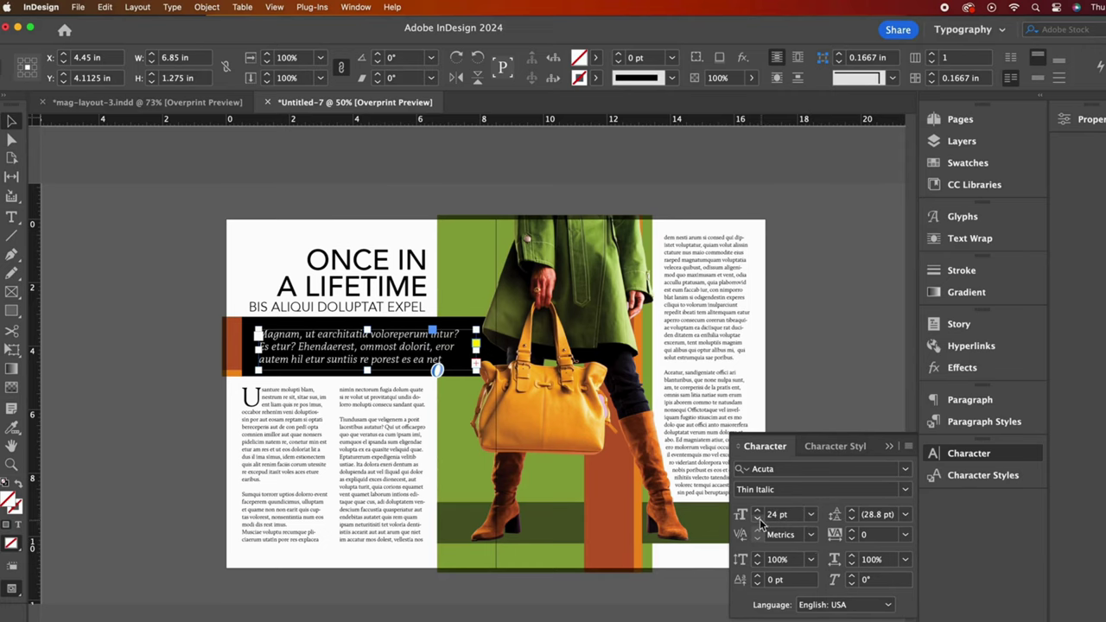
click(758, 519)
click(758, 520)
click(851, 520)
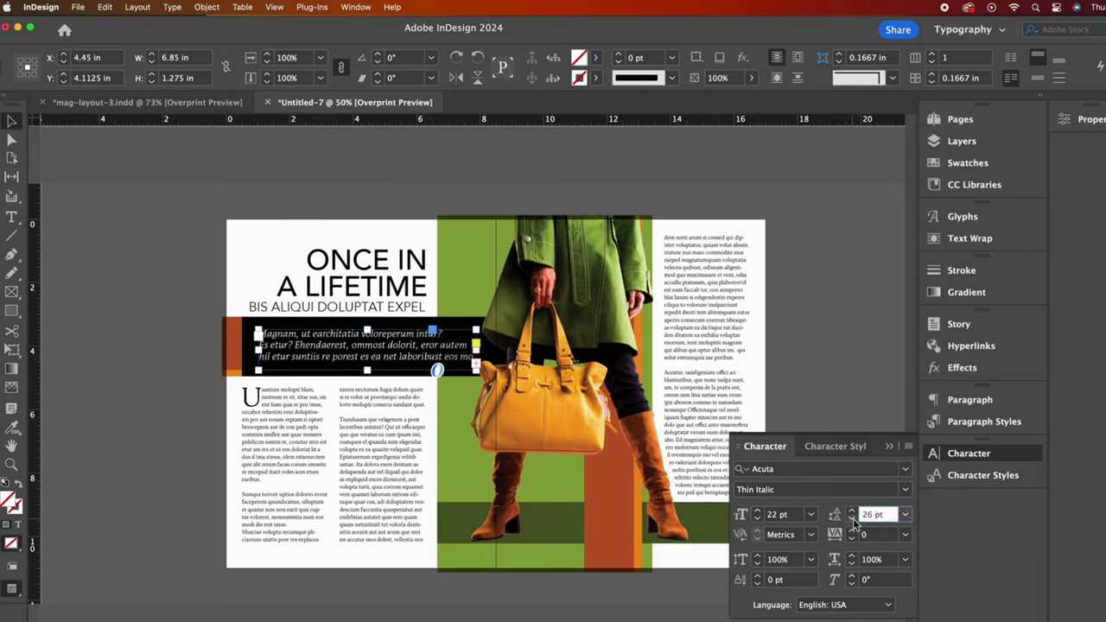
click(890, 448)
click(153, 314)
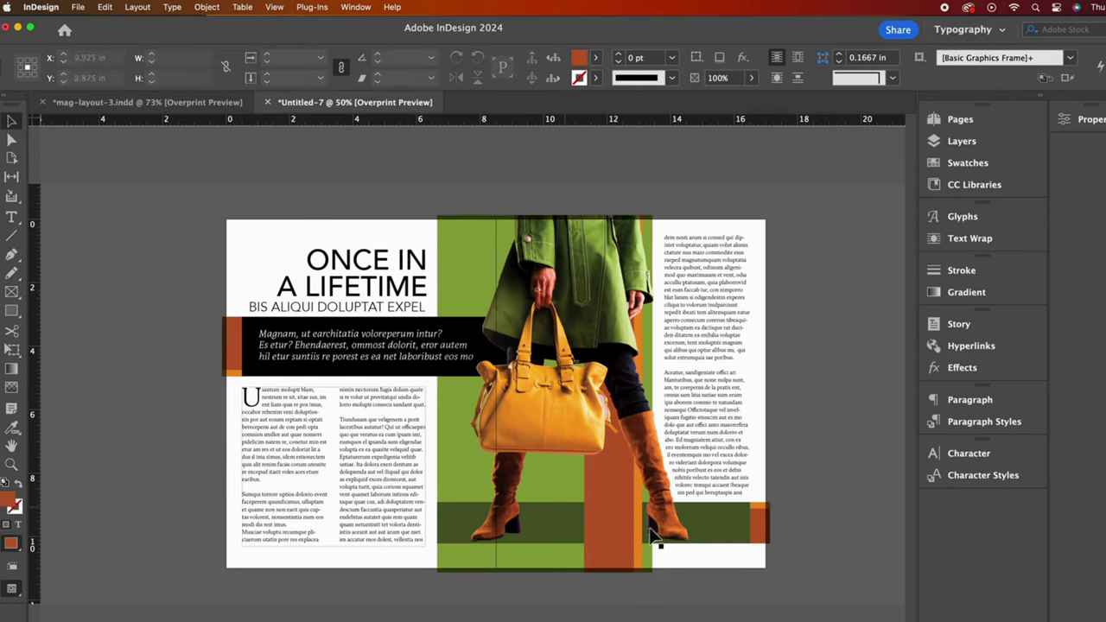
Step: Narrow the quote's text frame to about 6.55 in wide and end the quote with a period after "eos"
click(439, 376)
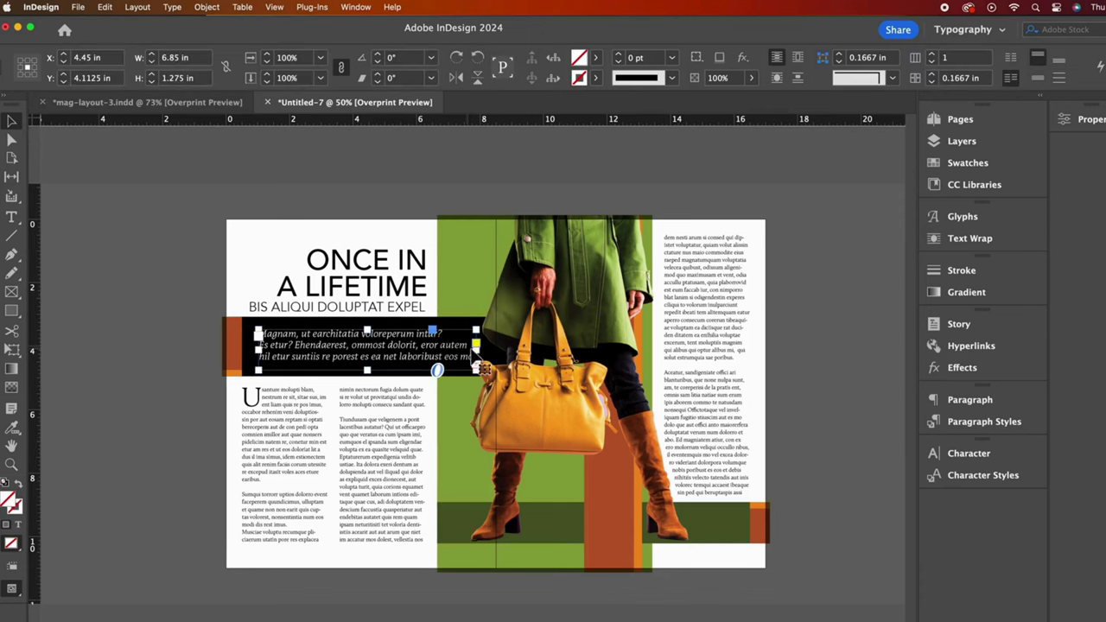
drag(474, 346, 468, 348)
click(501, 562)
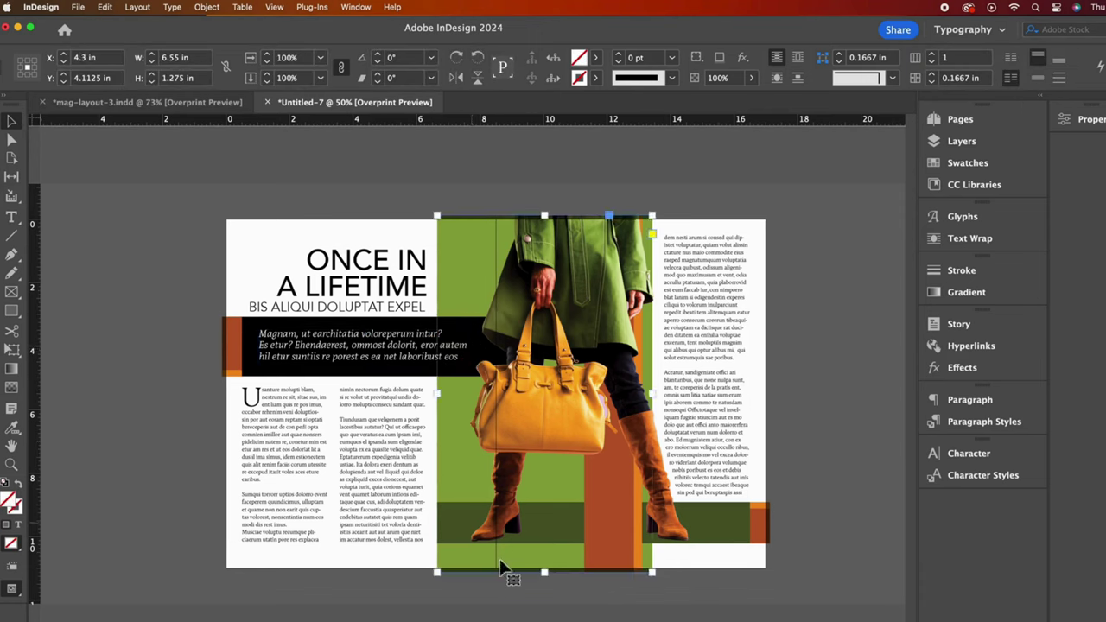
click(137, 240)
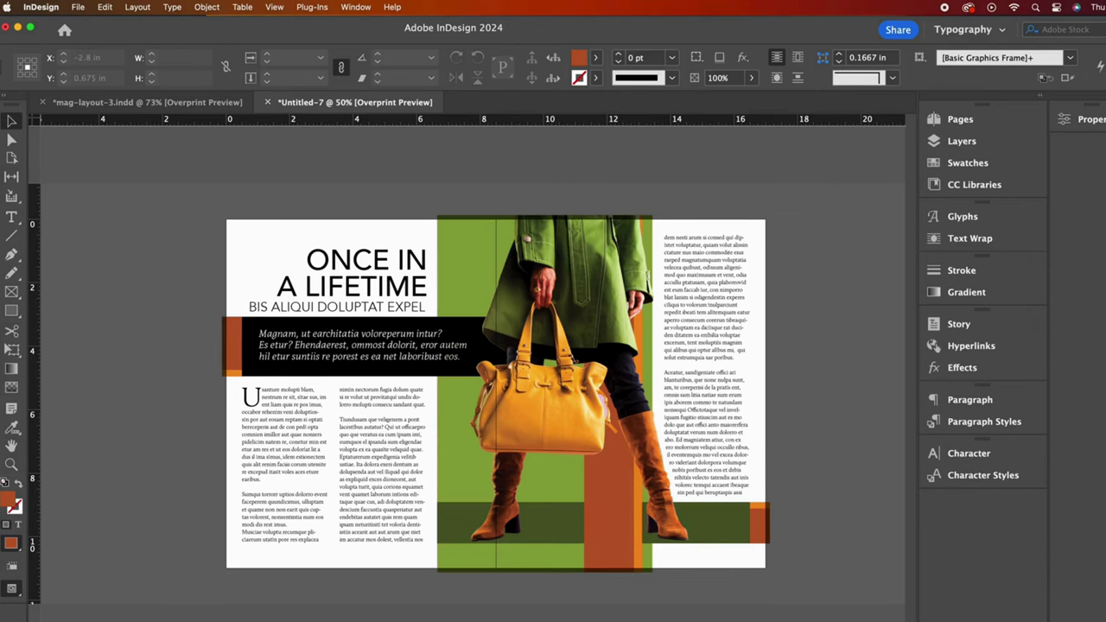
Step: Switch to Finder, place 2.png from the Links folder at the quote's start about 0.775 in square, and rotate it 180°
key(super+Tab)
click(705, 149)
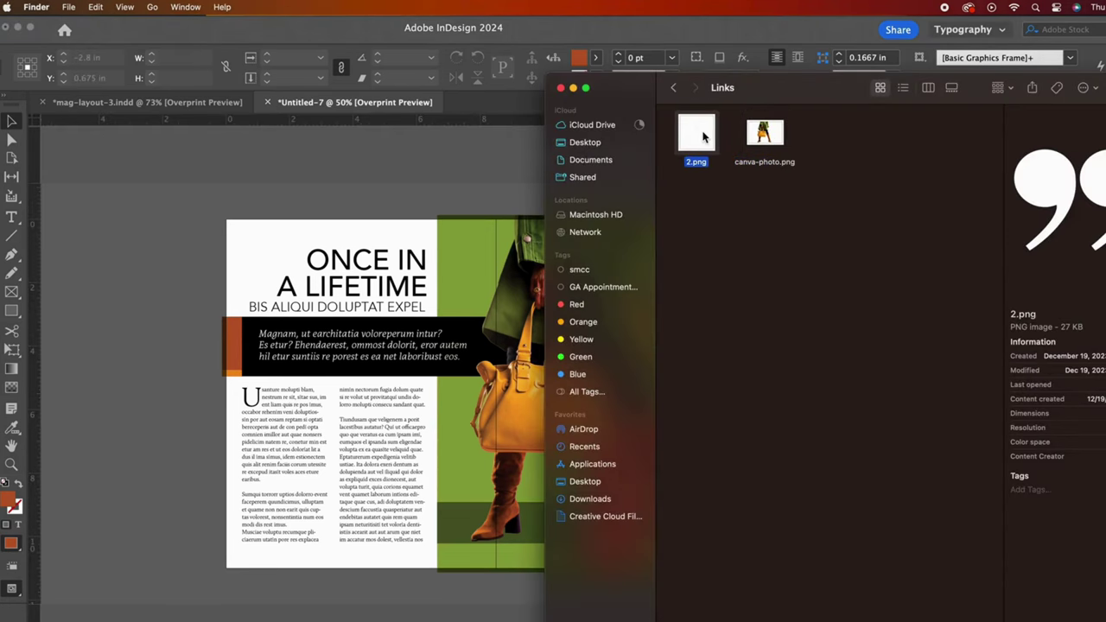
drag(697, 134, 268, 344)
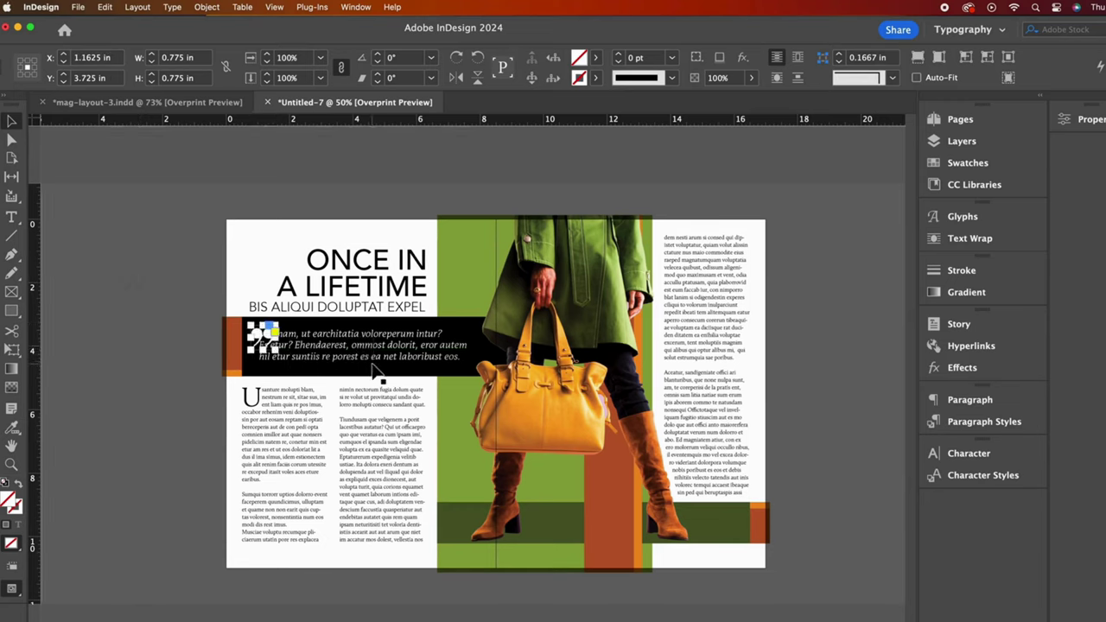
click(205, 7)
mouse_move(213, 26)
click(358, 115)
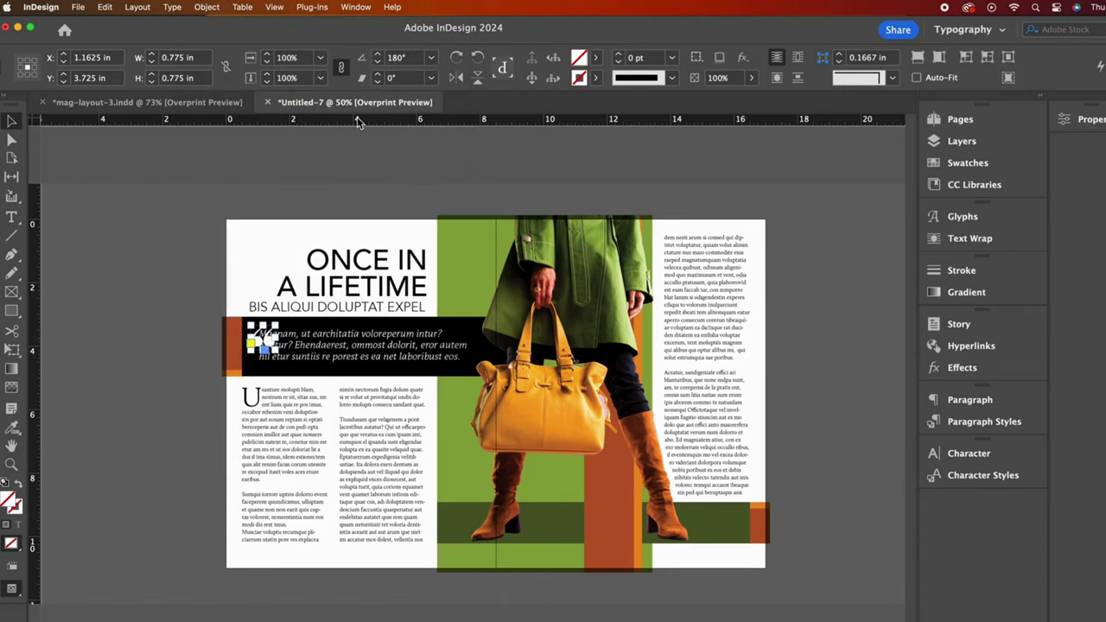
Step: Shrink the quotation mark to about 0.58 in square and nudge it left and up to about X 1.20 in, Y 3.59 in
key(super+equal)
click(177, 360)
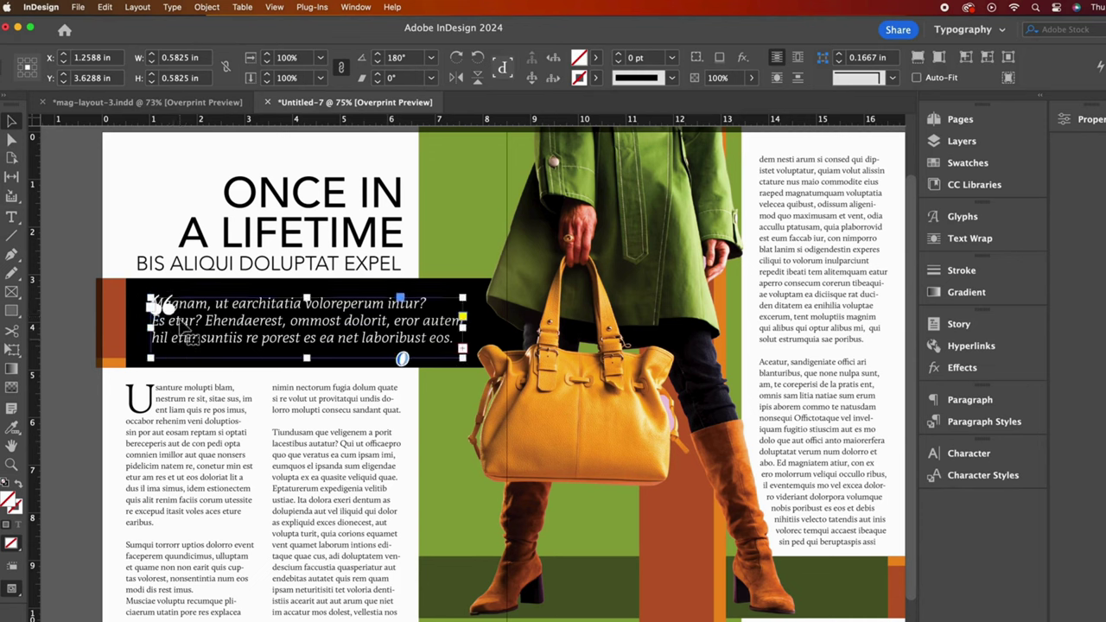
click(135, 318)
click(154, 303)
key(Left)
key(Left)
key(Left)
key(Left)
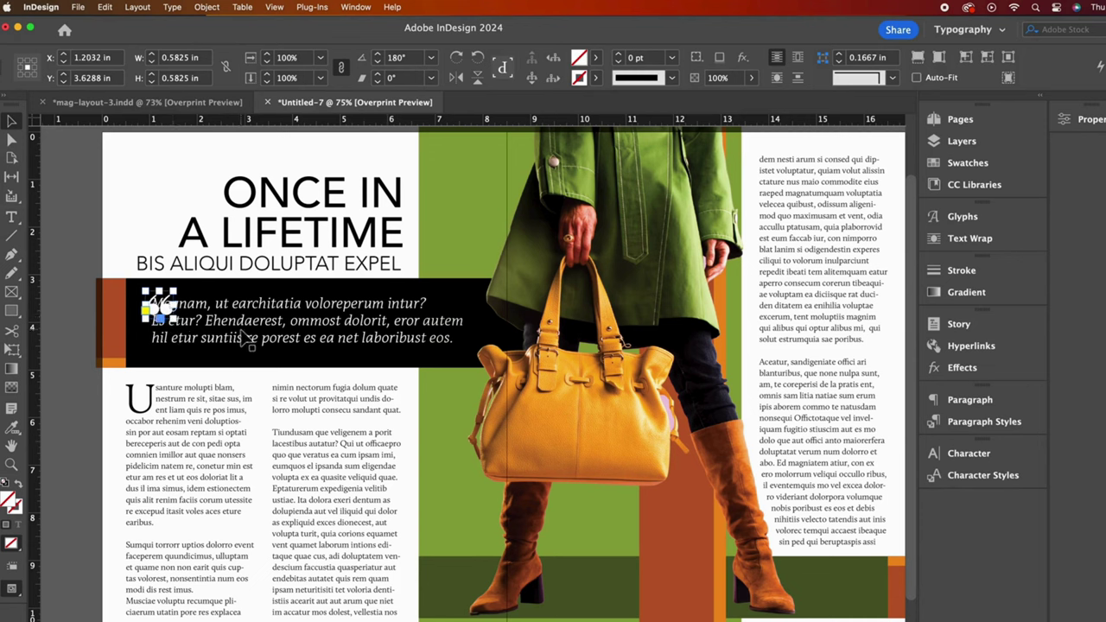
key(Up)
key(Up)
Step: Nudge the quote text slightly down and indent its first line past the quotation mark, ending the quote with "net labor."
click(274, 332)
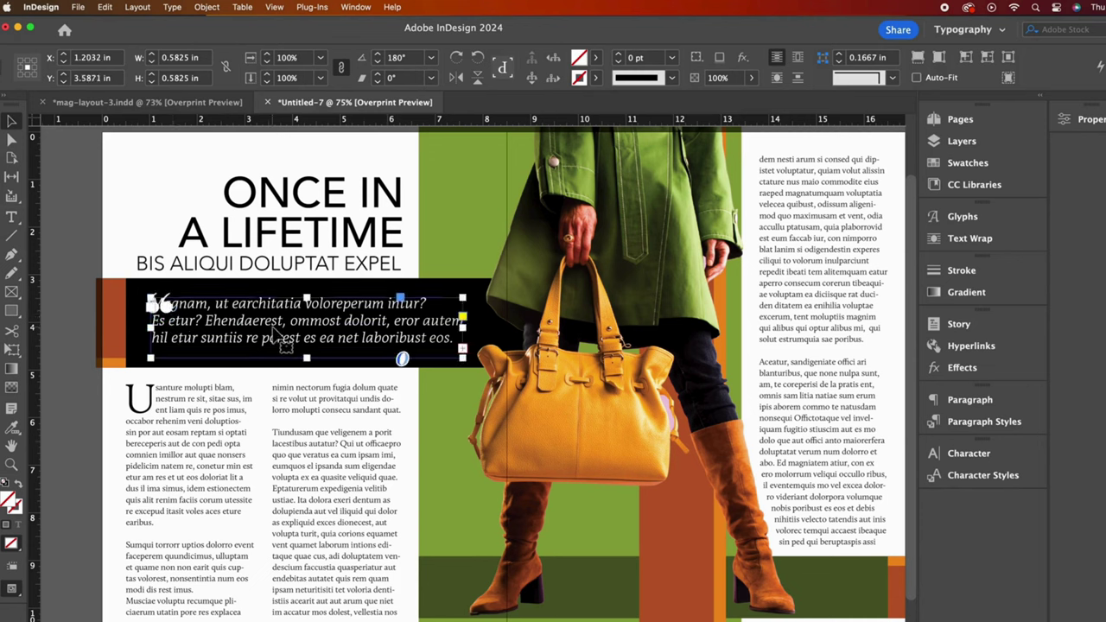
key(Down)
key(Down)
key(Down)
key(Down)
double_click(170, 310)
click(156, 309)
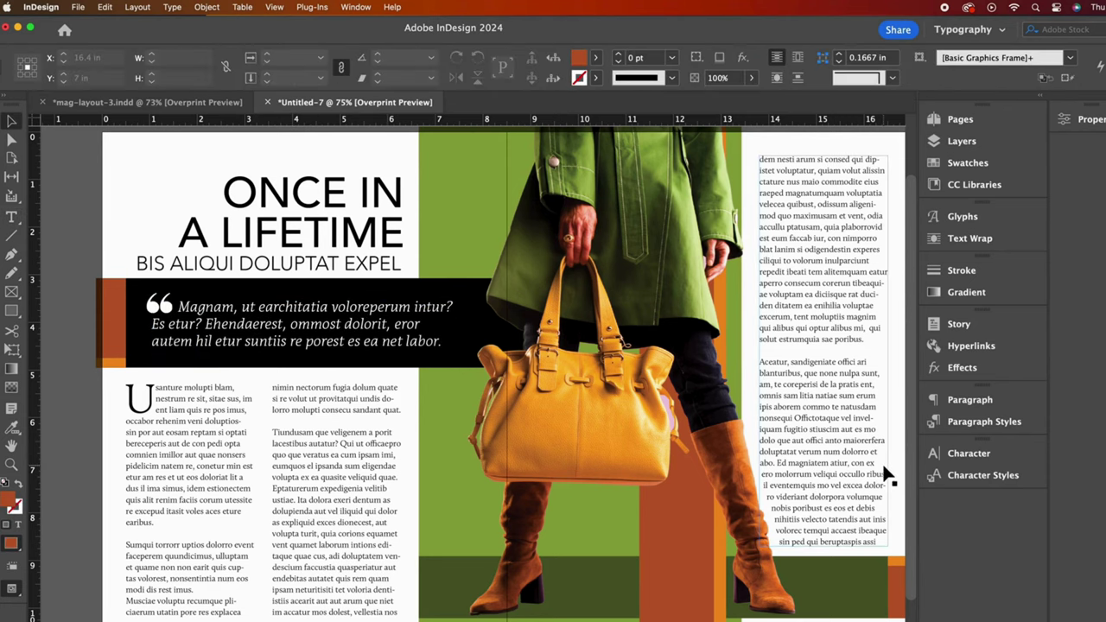
Step: With nothing selected, set the default type to Calluna Light at 11 pt
key(super+minus)
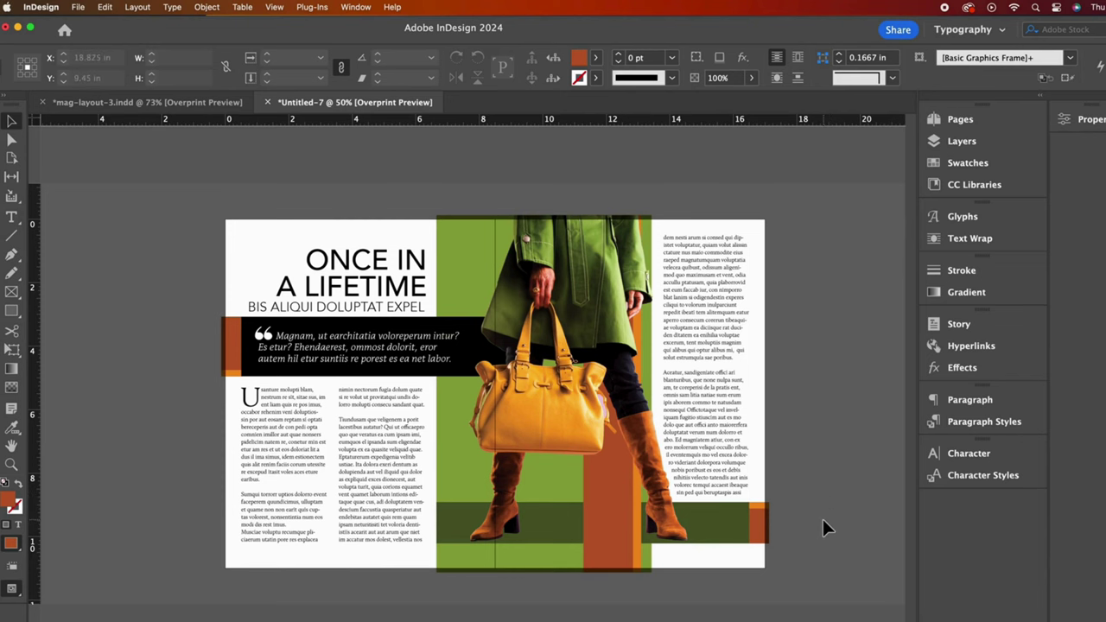
click(951, 453)
click(888, 459)
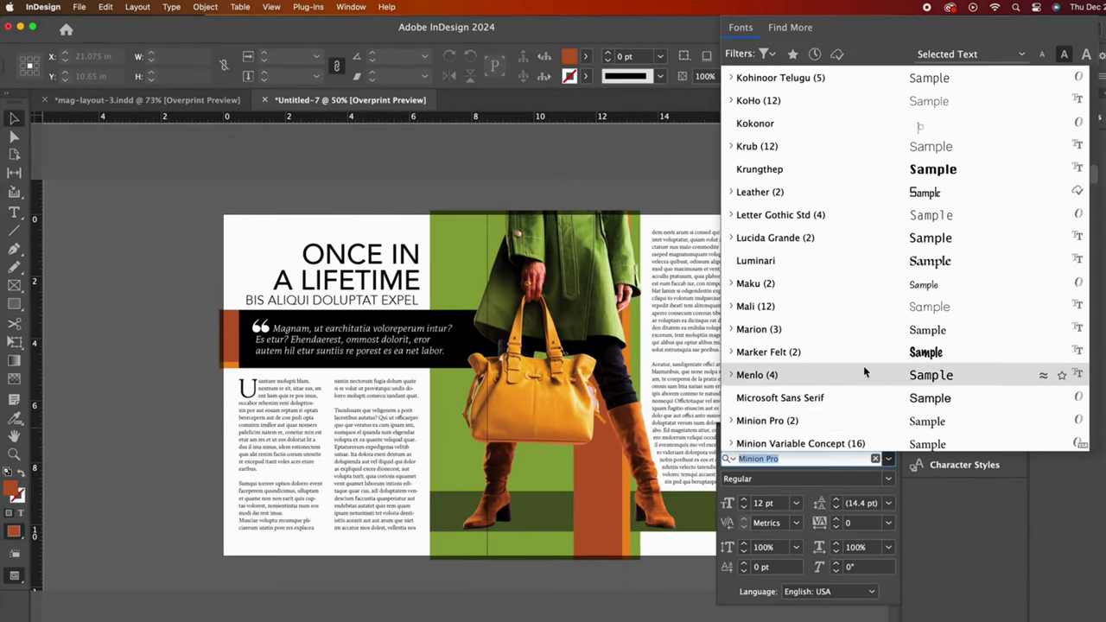
scroll(865, 191, up, 10)
click(762, 124)
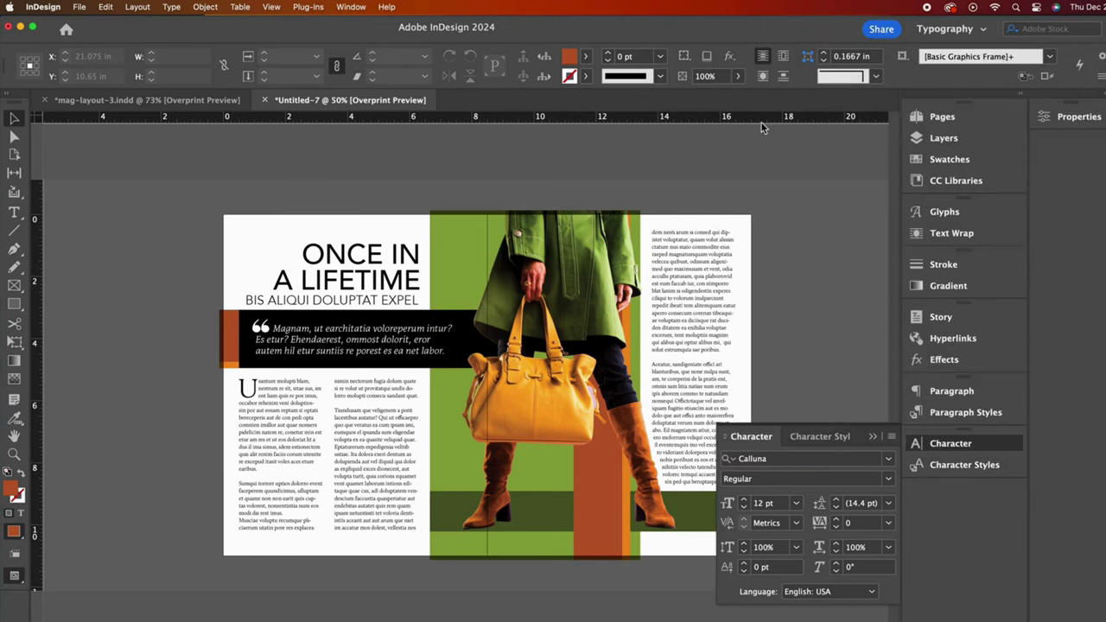
click(889, 480)
click(789, 501)
click(814, 477)
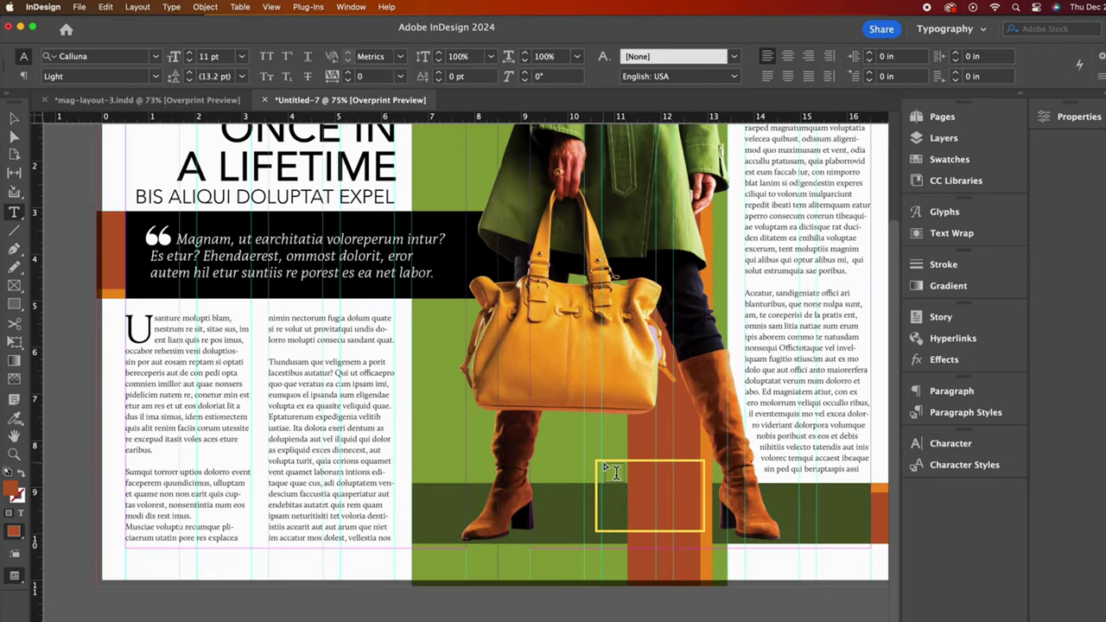
Step: Add a small caption frame across the rust strip between the boots, filled with placeholder text colored [Paper]
drag(608, 468, 701, 523)
right_click(630, 493)
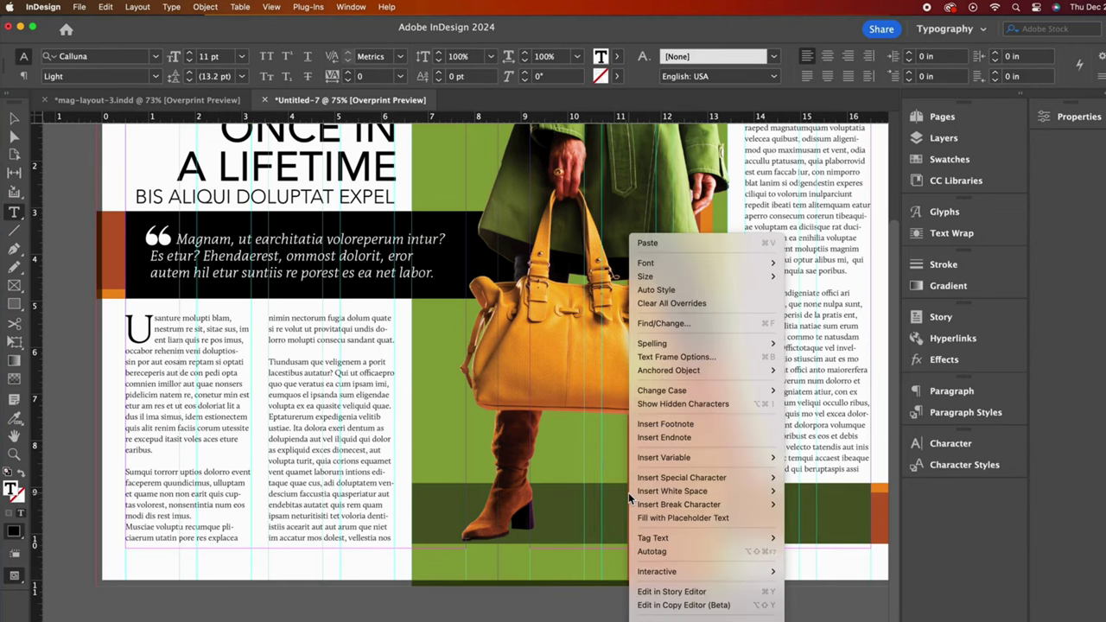
click(675, 513)
key(super+a)
click(616, 56)
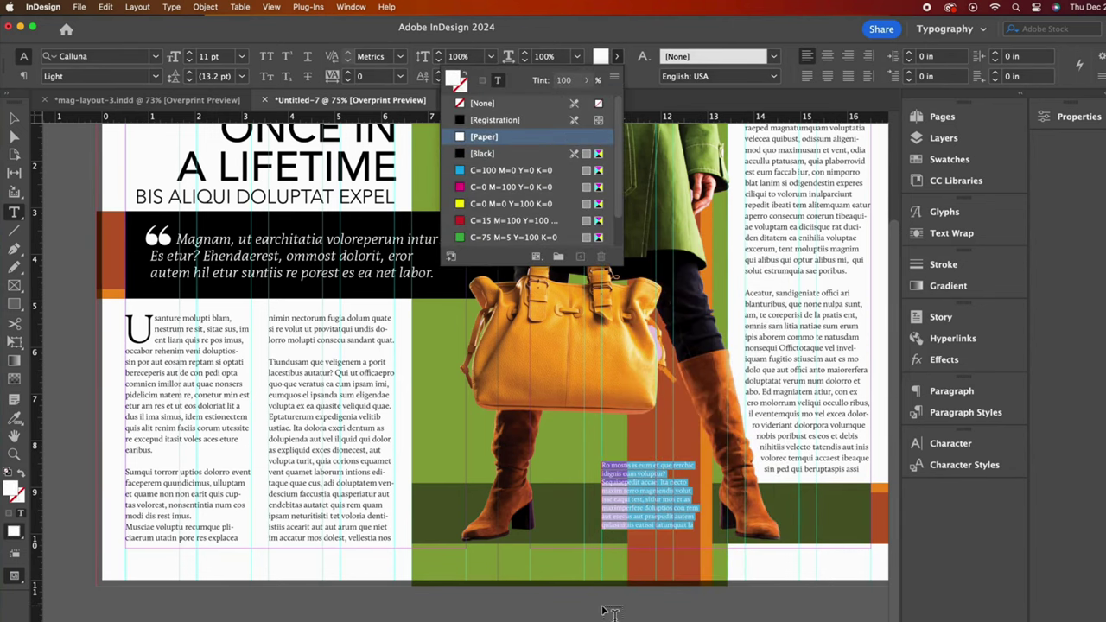
Step: Shorten the caption frame between the boots from its lower edge to about 1.165 in high, and nudge it slightly down
click(14, 118)
click(59, 177)
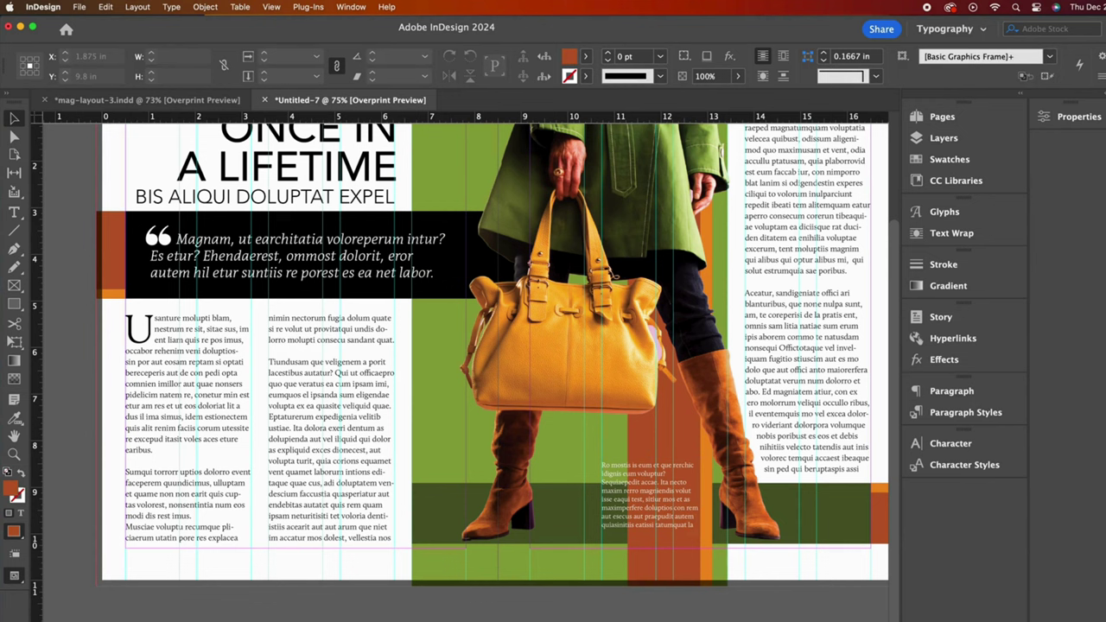
click(650, 506)
drag(651, 527, 651, 515)
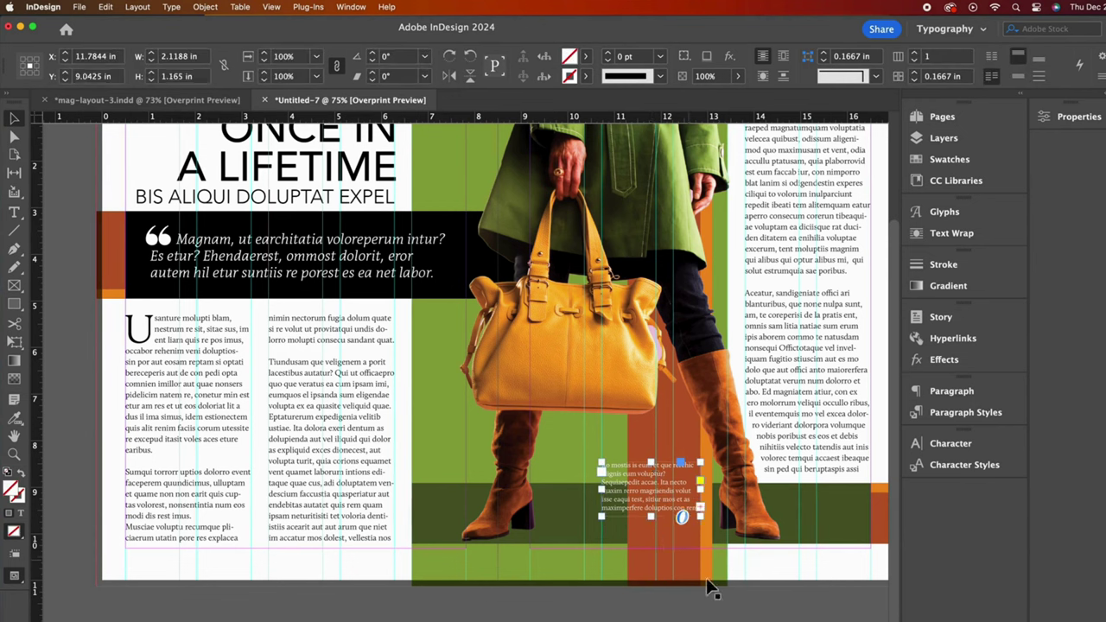
key(shift+Down)
click(711, 587)
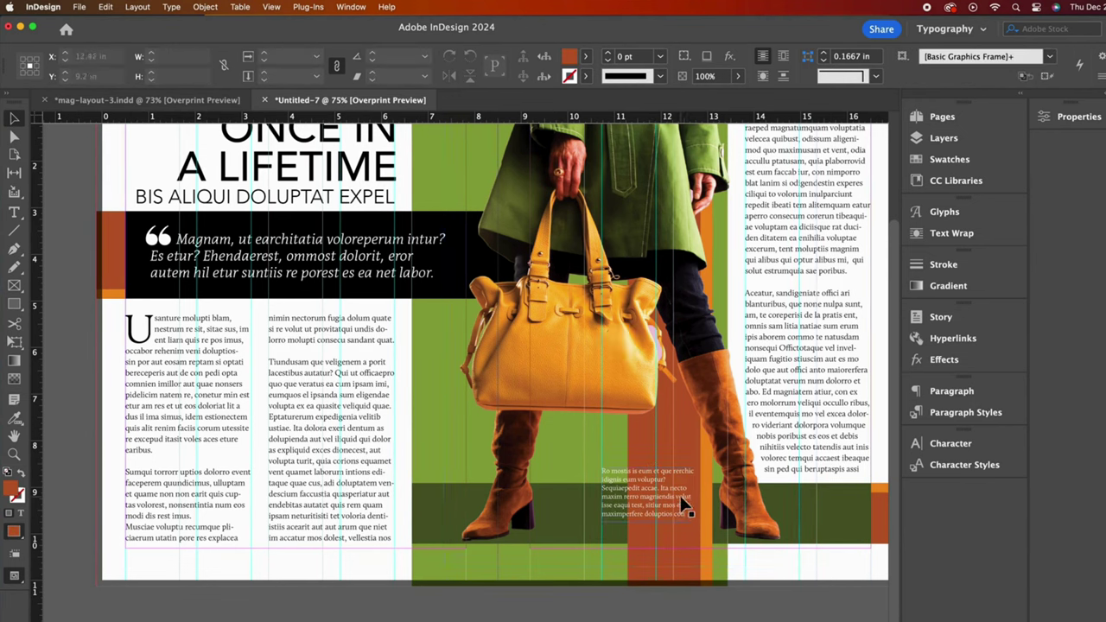
Step: Set the caption's opening words "Ro mostis is eum" in Calluna Bold
double_click(653, 472)
drag(652, 472, 602, 472)
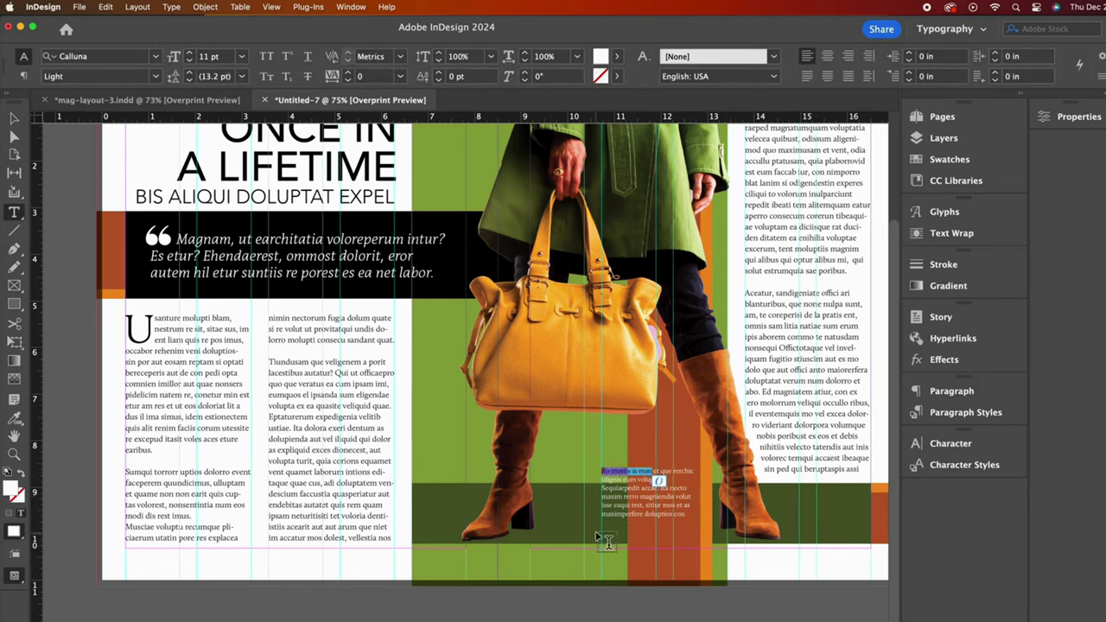
click(950, 444)
click(889, 479)
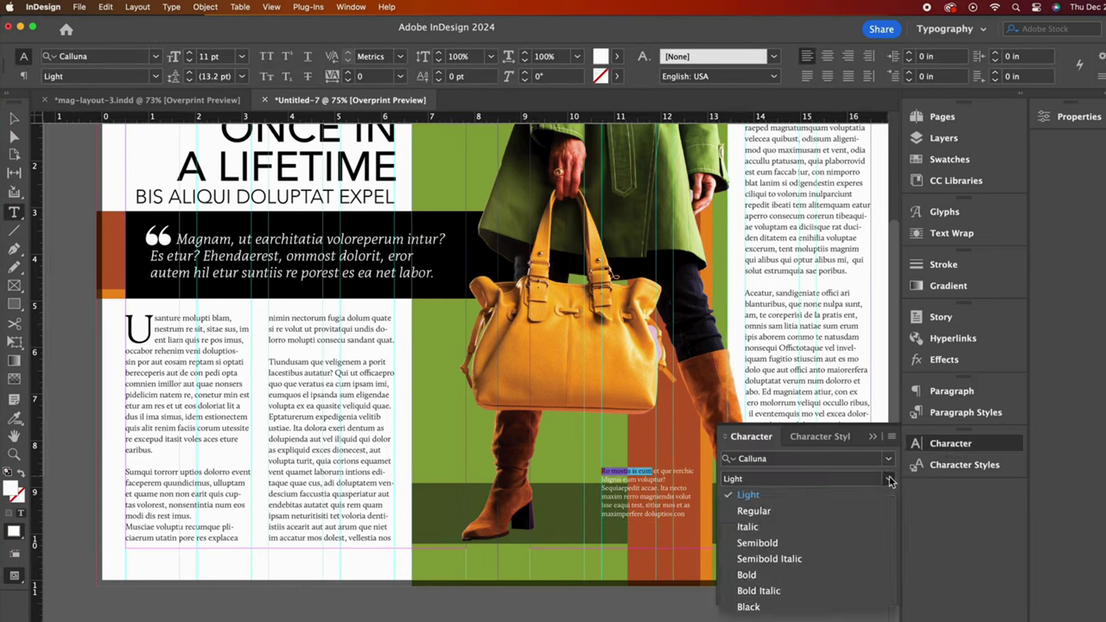
click(804, 573)
click(874, 438)
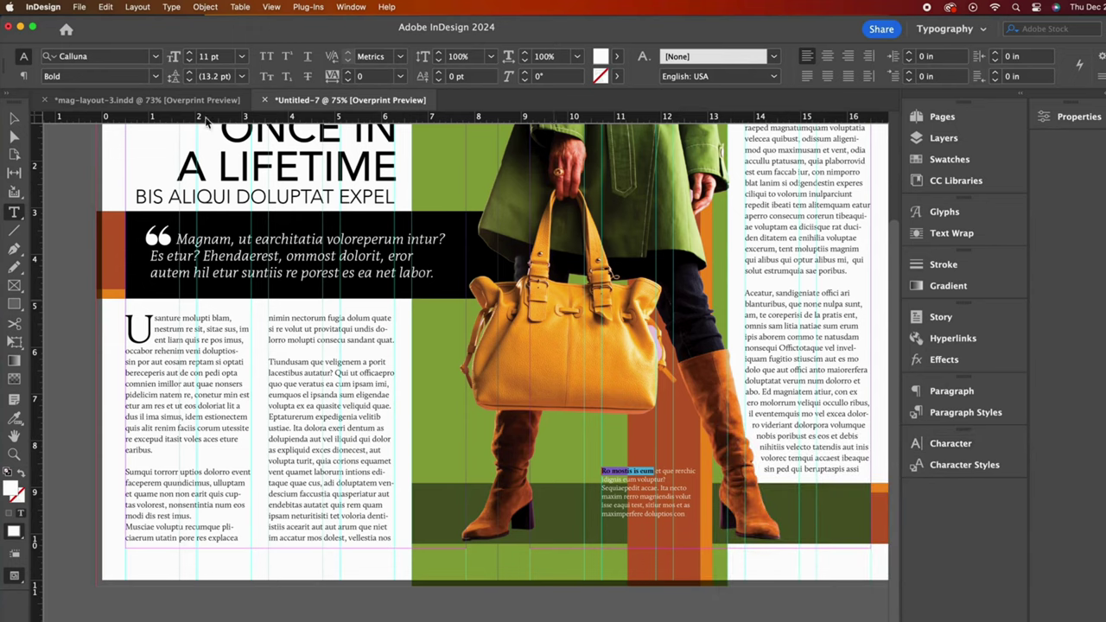
Step: Deselect everything and hide the guides to review the whole spread
click(14, 119)
key(super+shift+a)
key(super+minus)
key(super+semicolon)
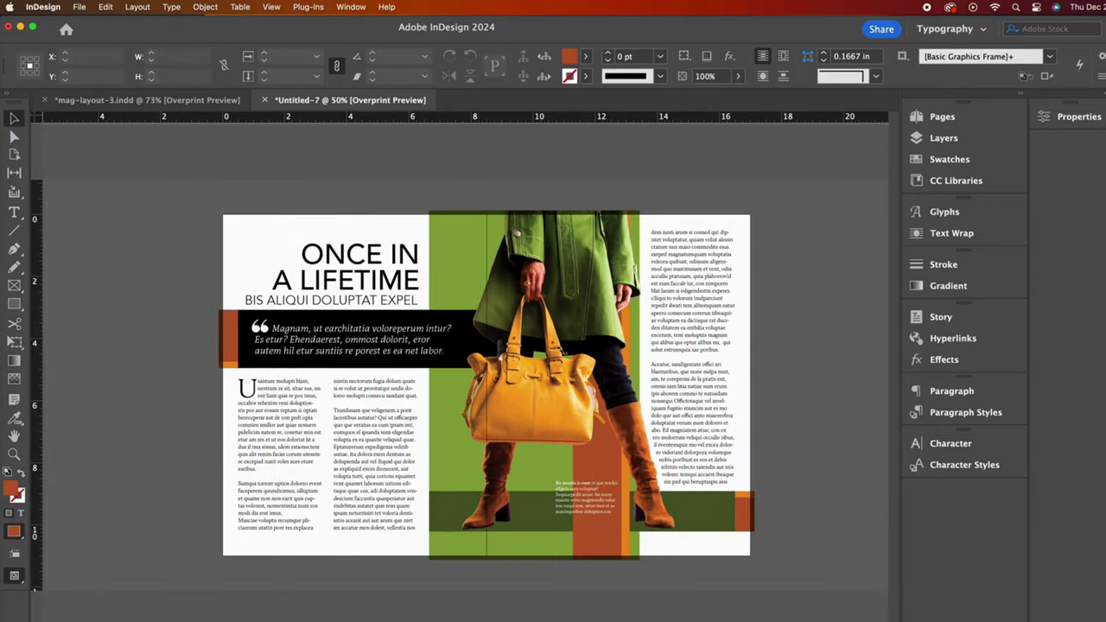